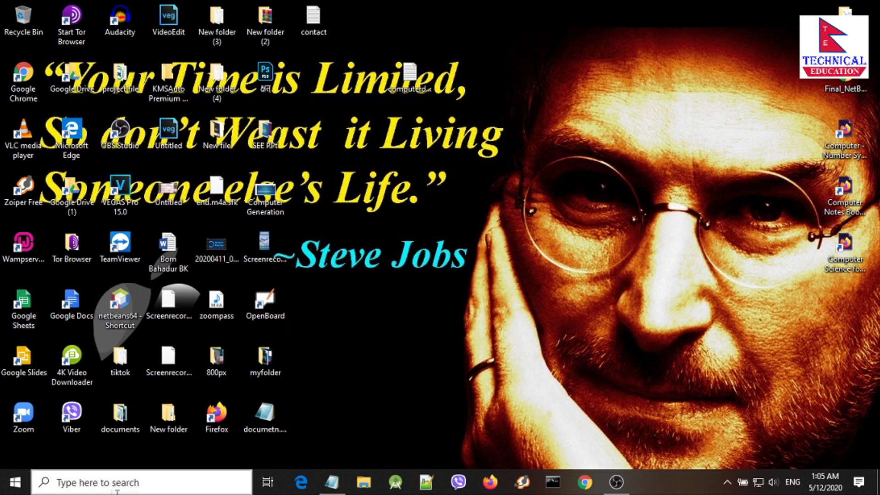
# Step: Search the Start menu for 'access' and launch Access 2016
pyautogui.click(115, 483)
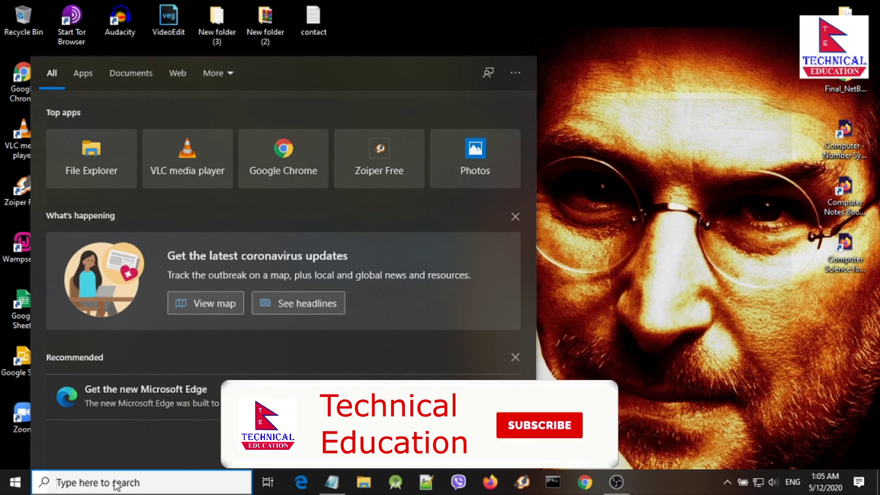
pyautogui.write('access')
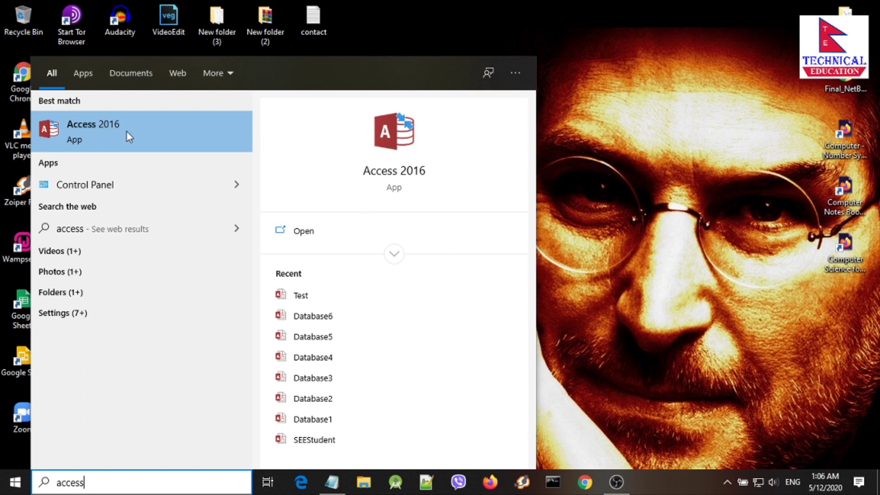
pyautogui.click(386, 179)
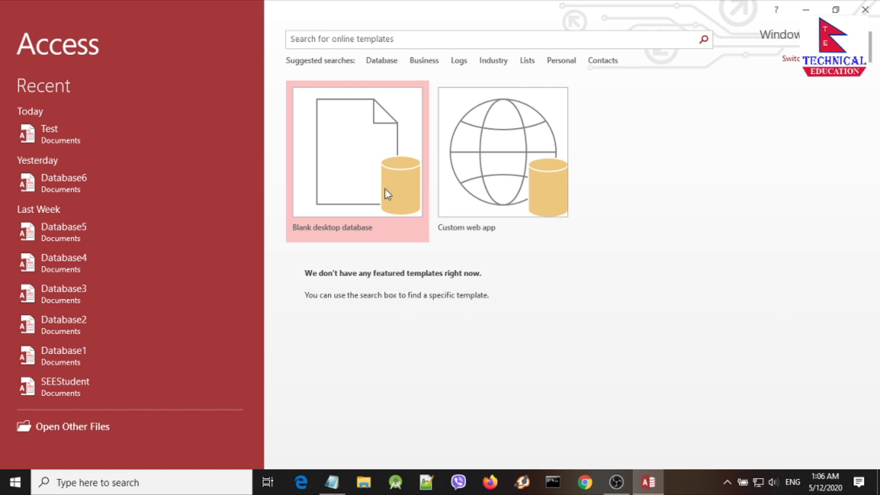
# Step: Create a new blank desktop database, Database7, with an empty Table1
pyautogui.doubleClick(346, 182)
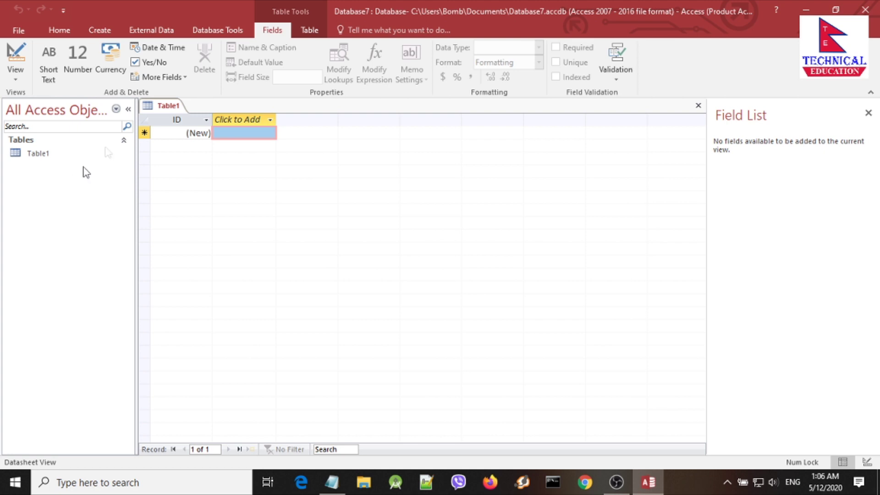
pyautogui.click(15, 74)
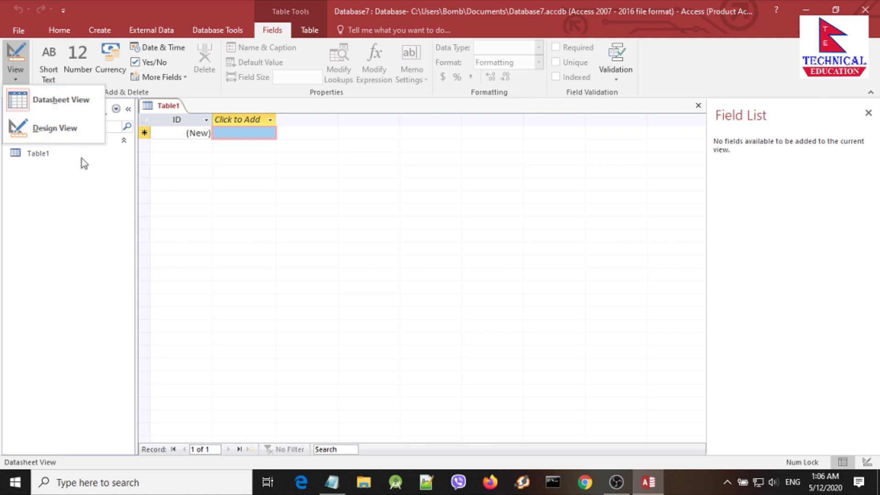
pyautogui.click(56, 192)
pyautogui.click(14, 76)
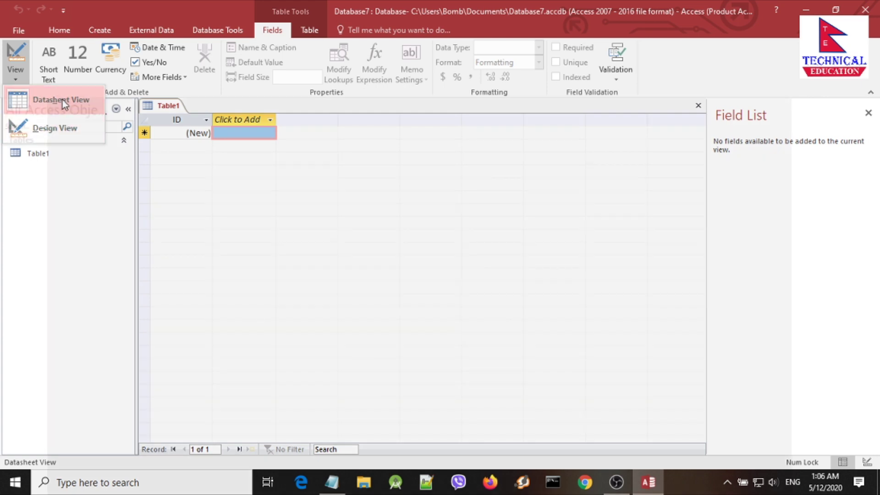
pyautogui.click(62, 100)
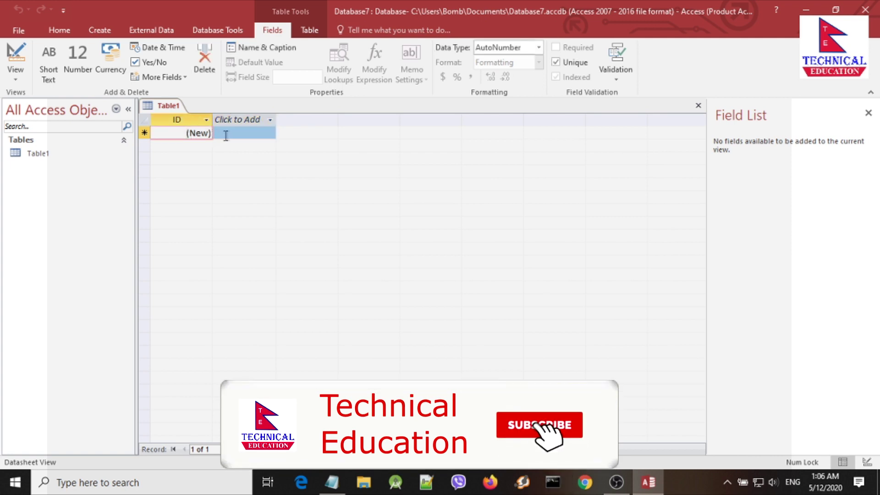
pyautogui.click(16, 75)
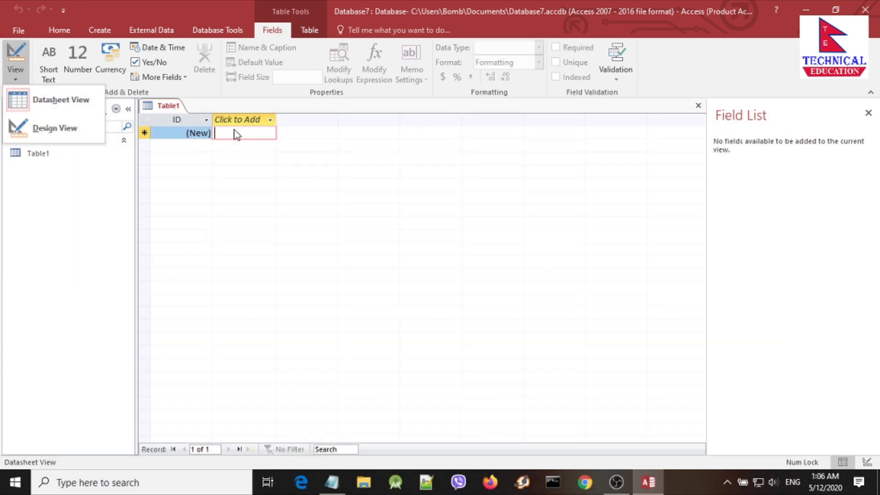
pyautogui.click(184, 134)
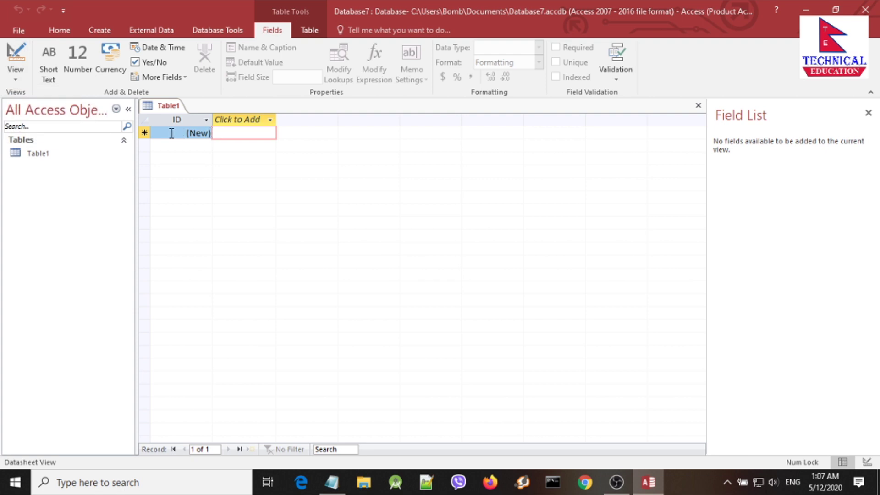
pyautogui.click(173, 133)
pyautogui.click(226, 133)
pyautogui.click(188, 134)
pyautogui.click(230, 133)
pyautogui.click(181, 134)
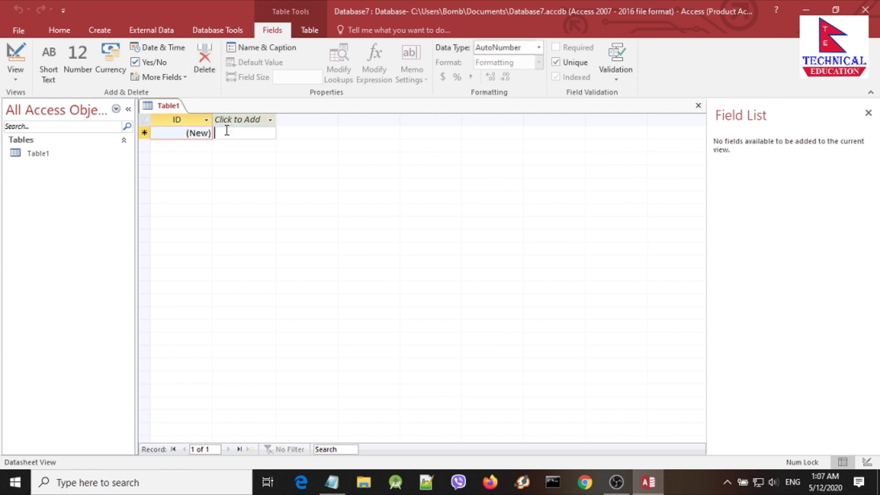
pyautogui.click(226, 132)
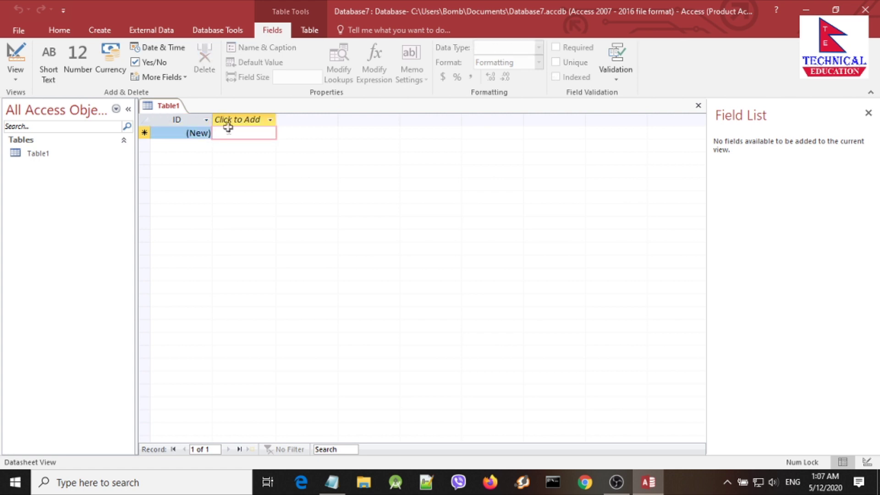
pyautogui.rightClick(168, 110)
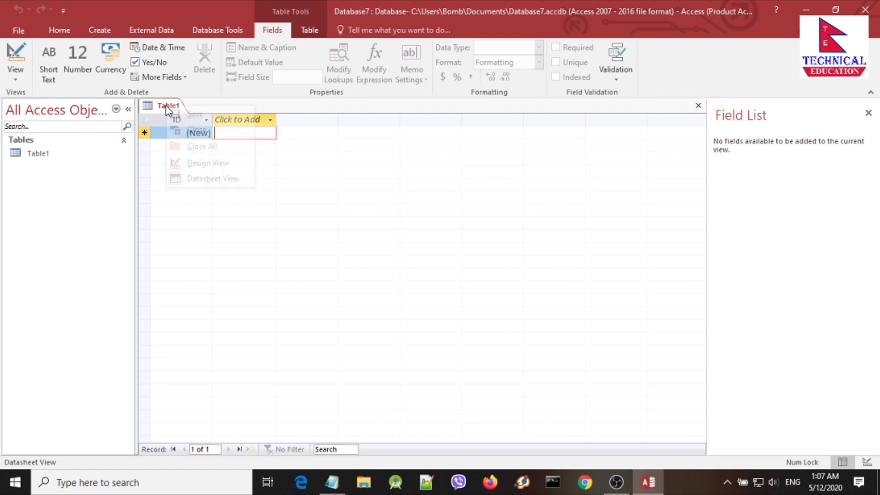
pyautogui.click(203, 181)
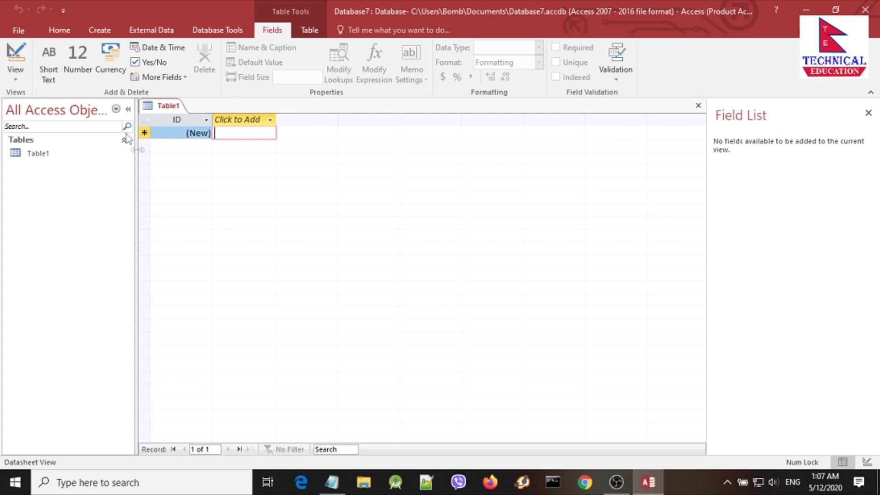
# Step: Choose Save from the Table1 document tab's context menu to get the Save As prompt
pyautogui.click(172, 107)
pyautogui.rightClick(172, 107)
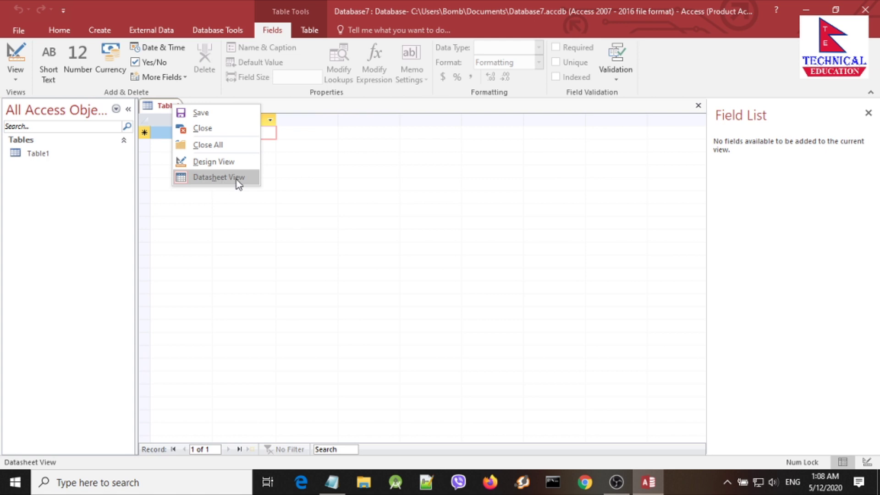
pyautogui.click(169, 111)
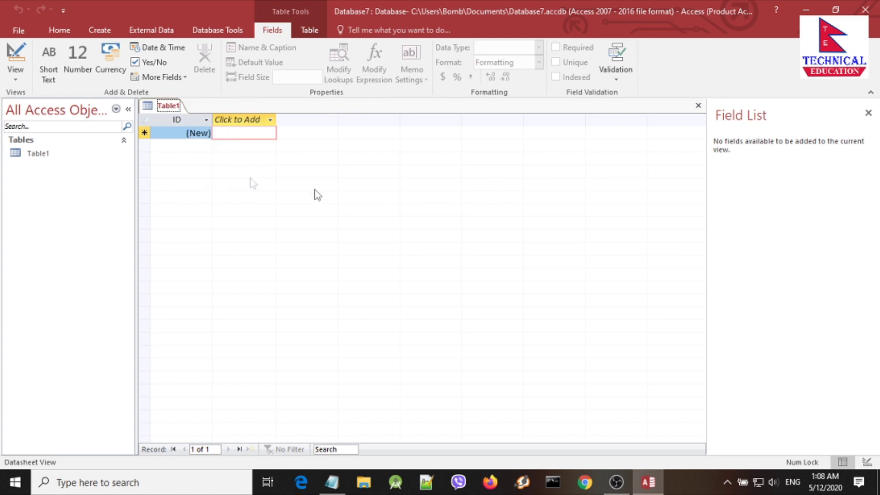
pyautogui.rightClick(172, 107)
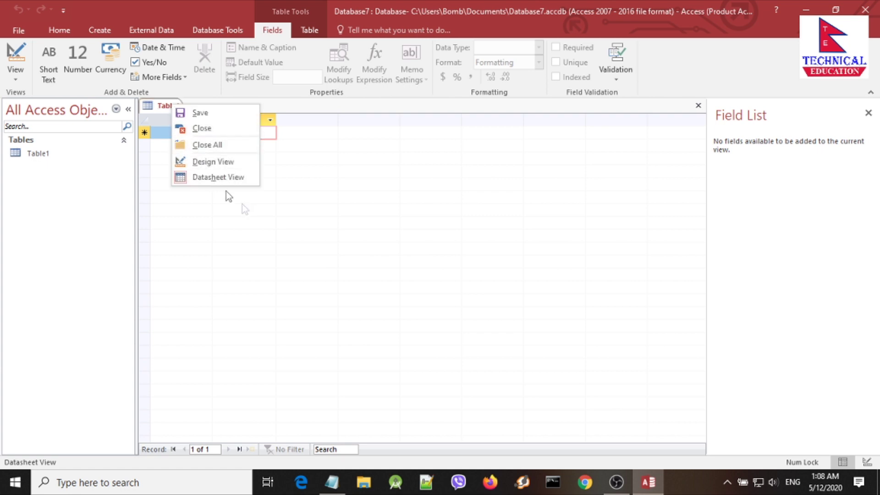
pyautogui.click(166, 108)
pyautogui.rightClick(162, 107)
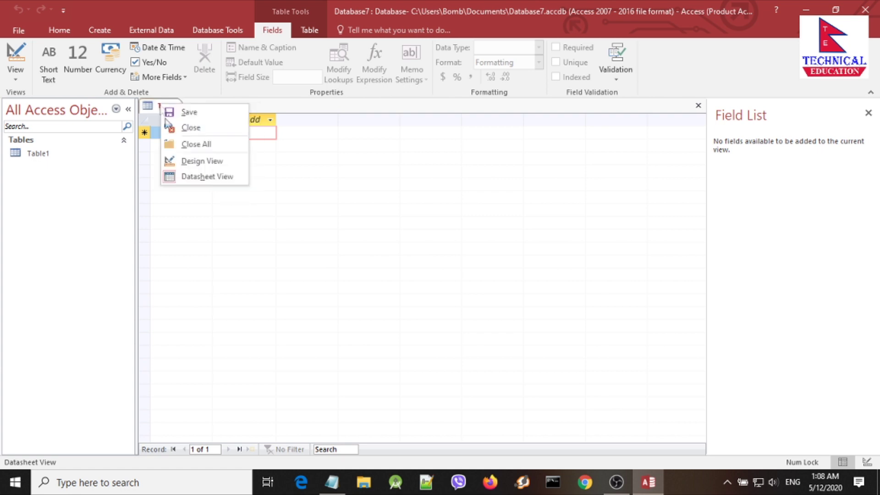
pyautogui.click(158, 108)
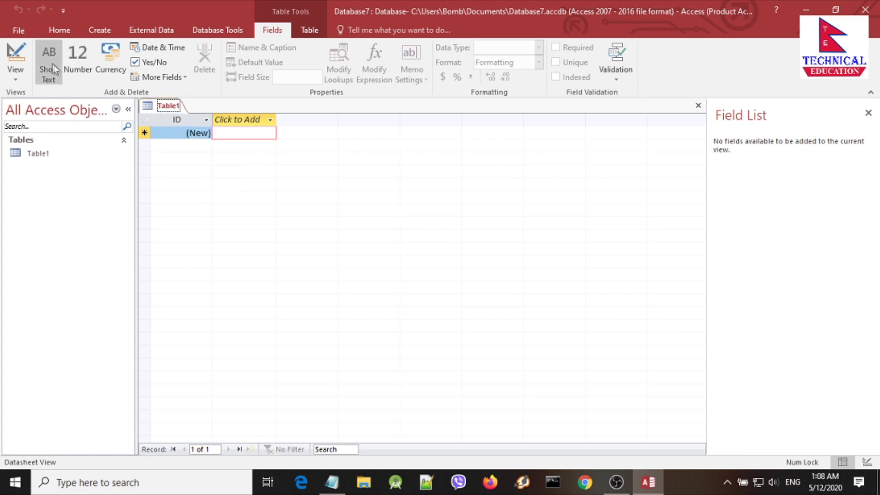
pyautogui.click(16, 77)
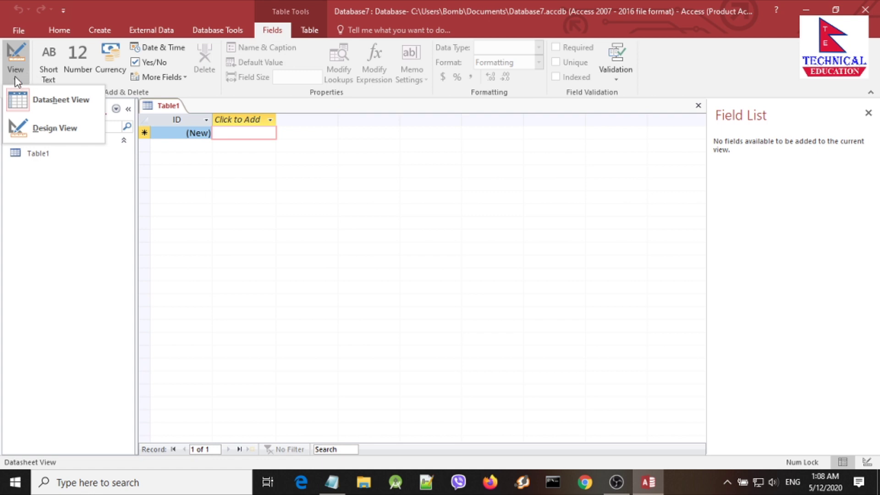
pyautogui.rightClick(176, 108)
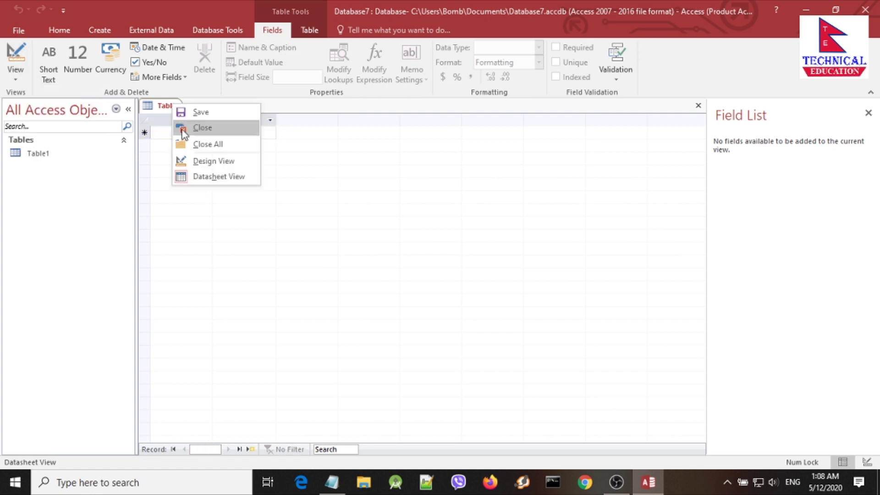
pyautogui.click(201, 113)
# Step: Name the table 'student', confirm, and select it in the Tables list
pyautogui.click(394, 169)
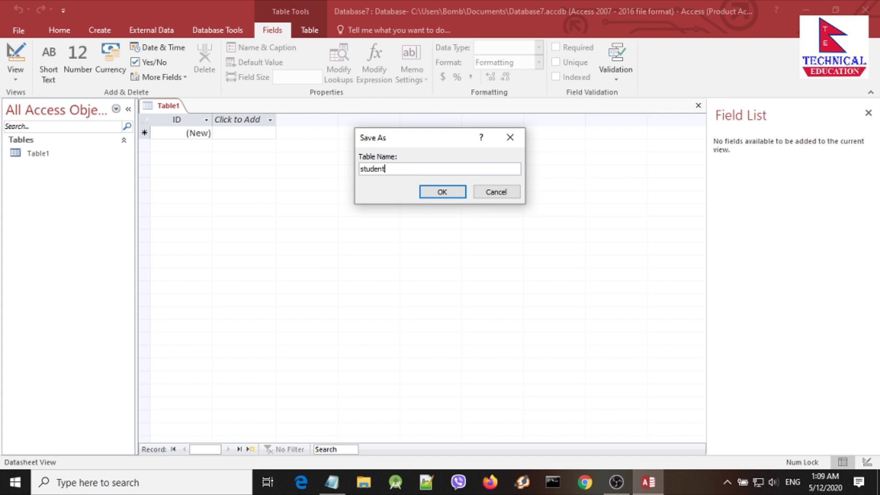
pyautogui.click(441, 191)
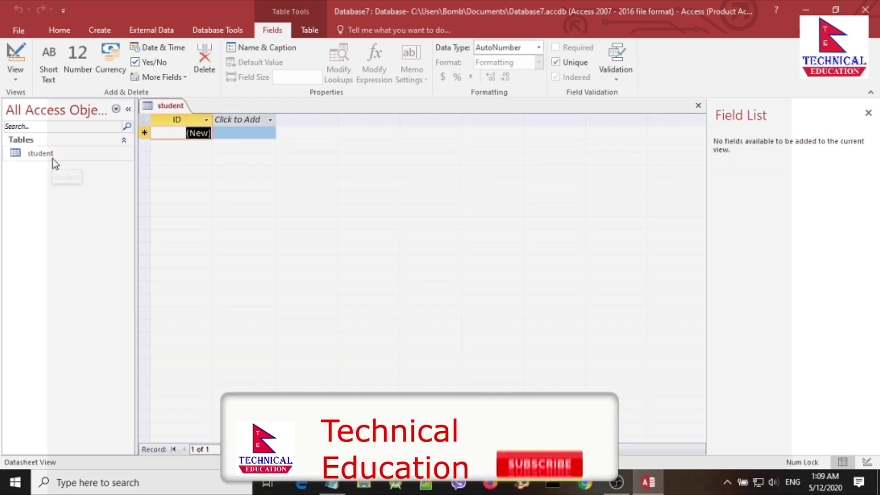
pyautogui.click(53, 157)
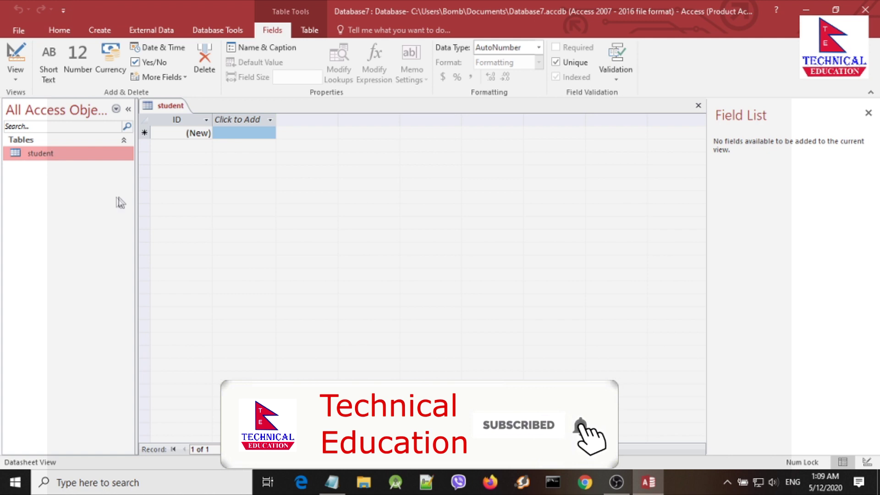
pyautogui.click(235, 139)
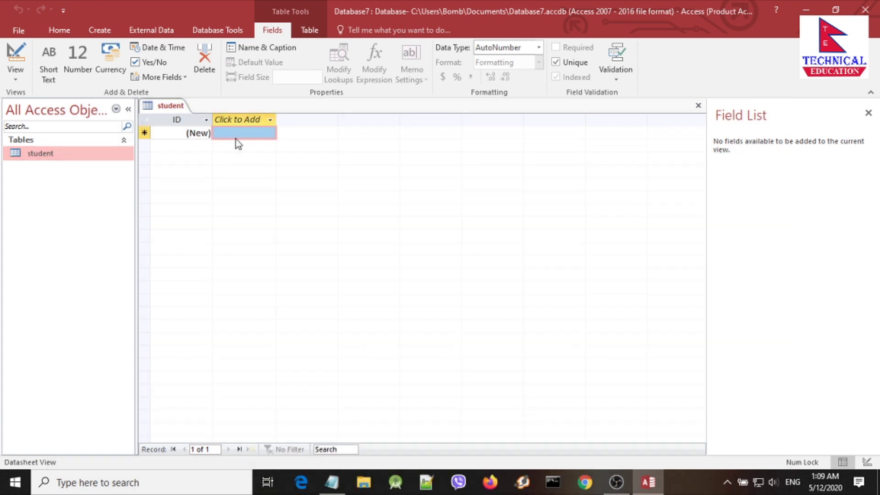
pyautogui.click(183, 137)
pyautogui.click(230, 133)
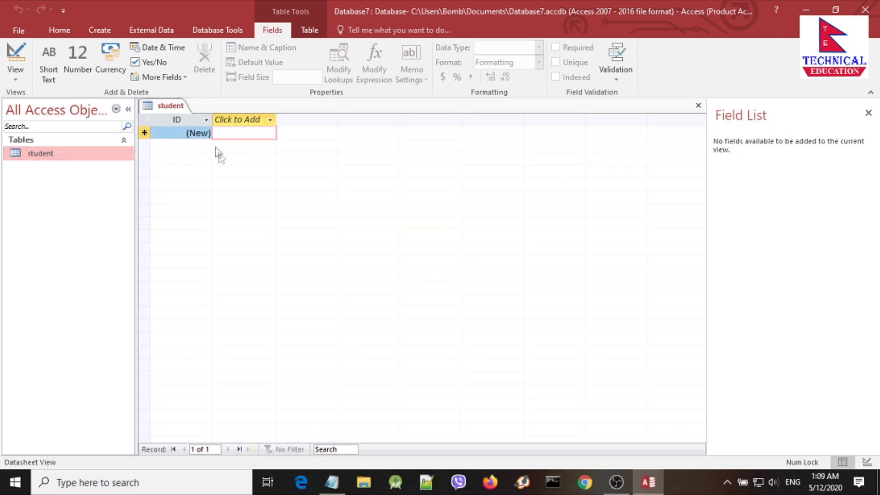
pyautogui.rightClick(168, 106)
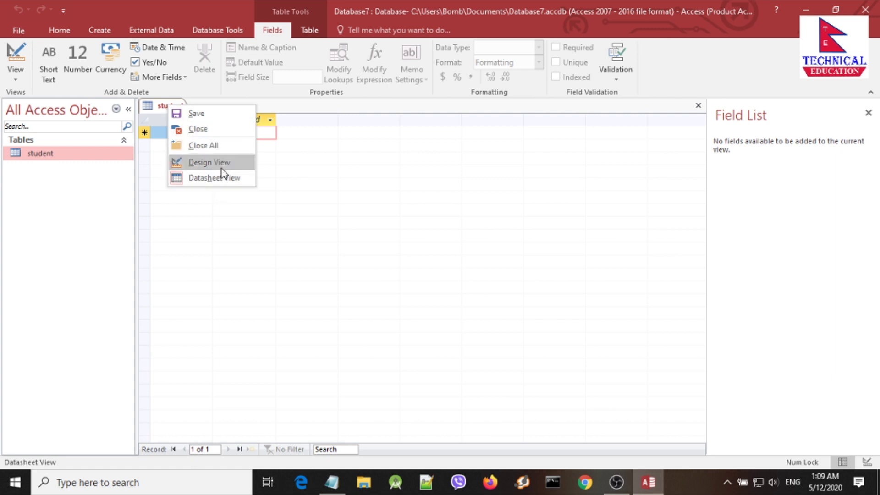
# Step: Switch the student table to Design View and show the data types for the AutoNumber ID field
pyautogui.click(220, 166)
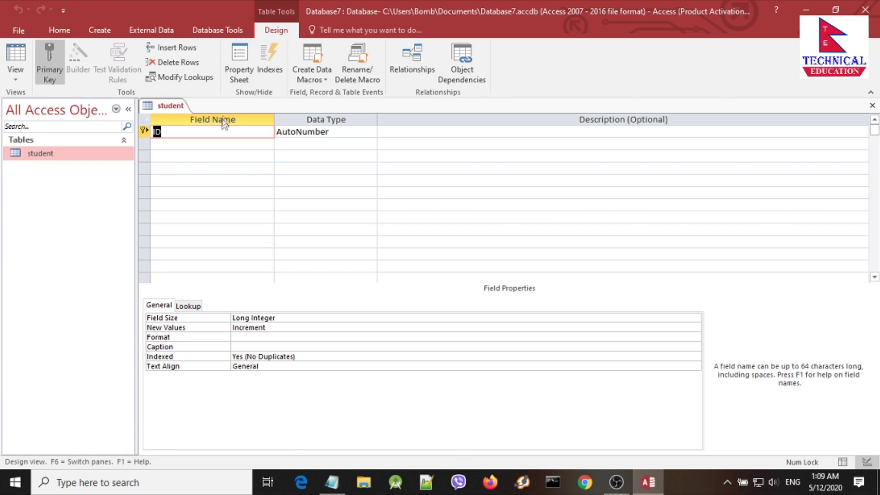
pyautogui.click(245, 133)
pyautogui.press('Tab')
pyautogui.click(245, 131)
pyautogui.click(302, 132)
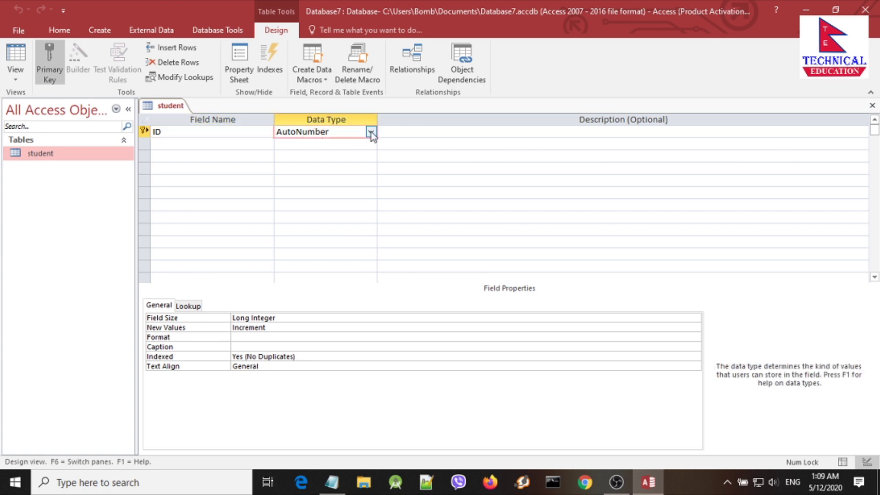
pyautogui.click(371, 132)
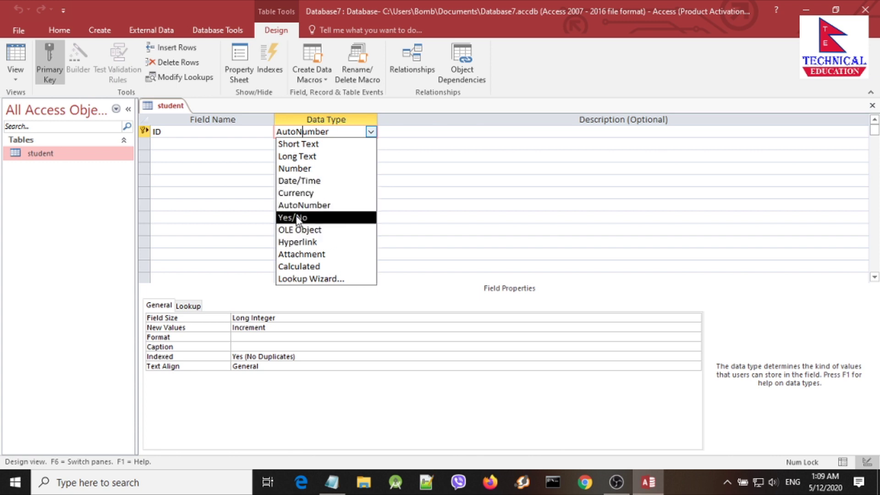
pyautogui.click(371, 132)
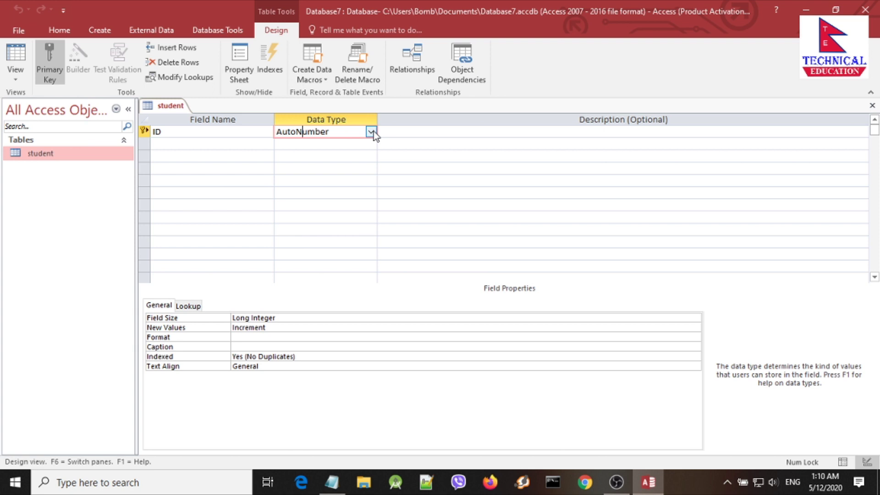
pyautogui.click(224, 134)
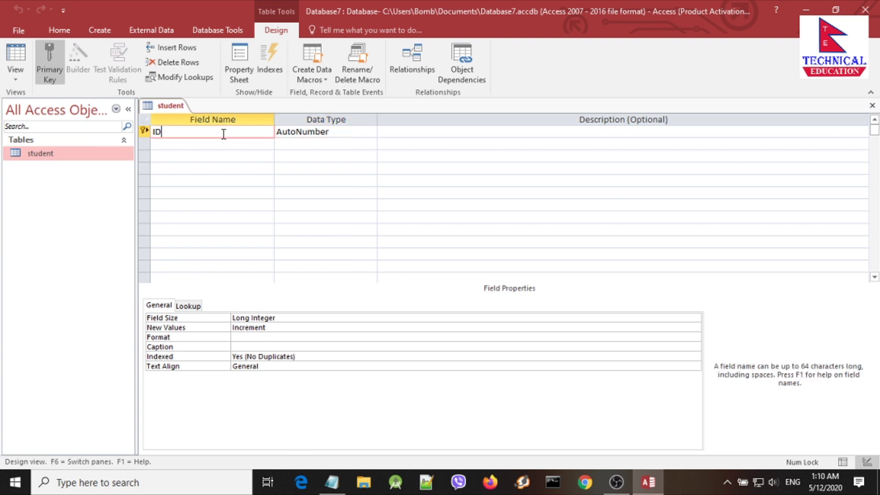
pyautogui.click(304, 134)
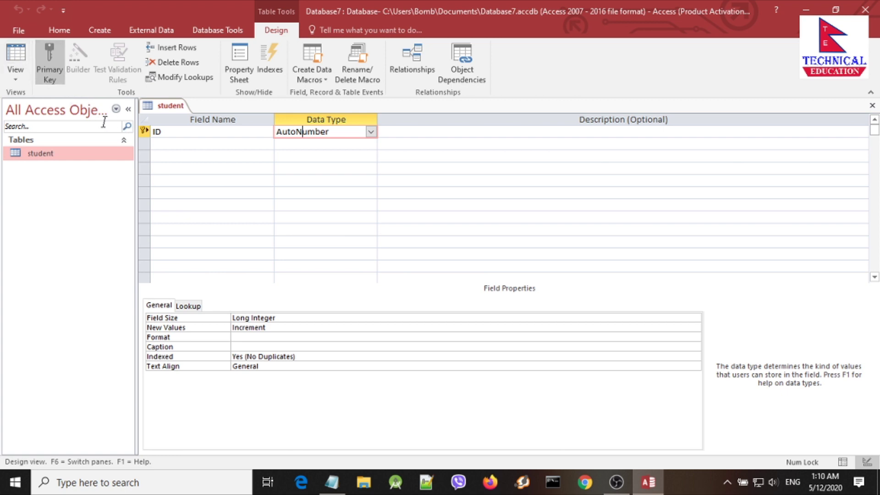
pyautogui.click(160, 131)
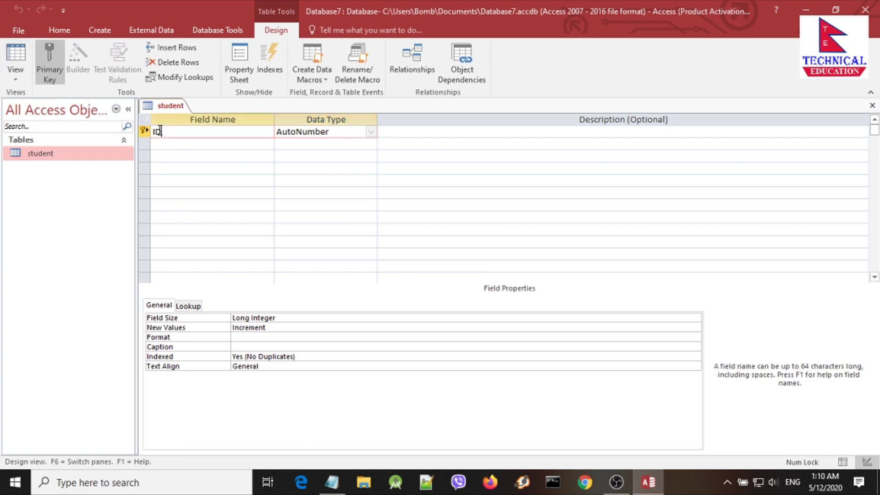
pyautogui.click(144, 131)
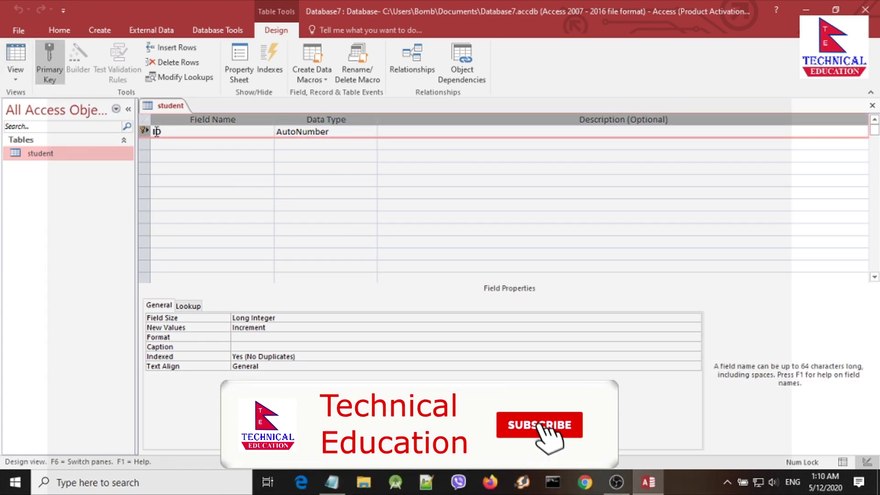
pyautogui.click(156, 132)
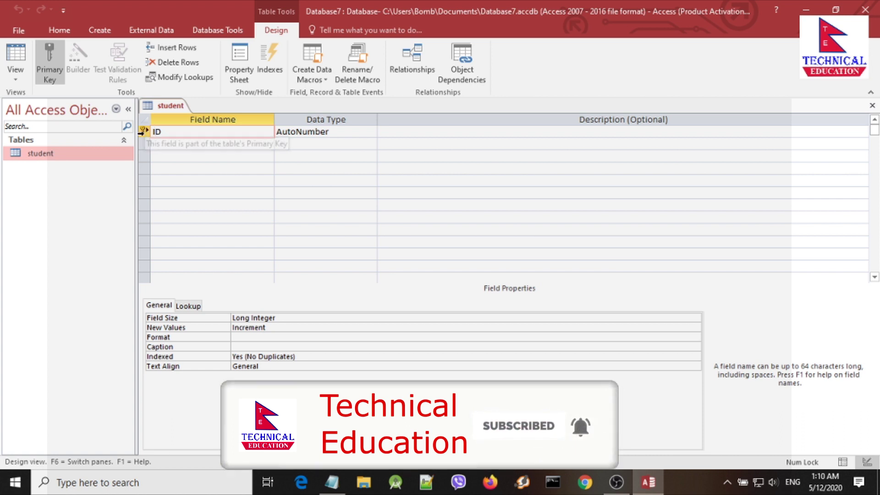
pyautogui.click(144, 131)
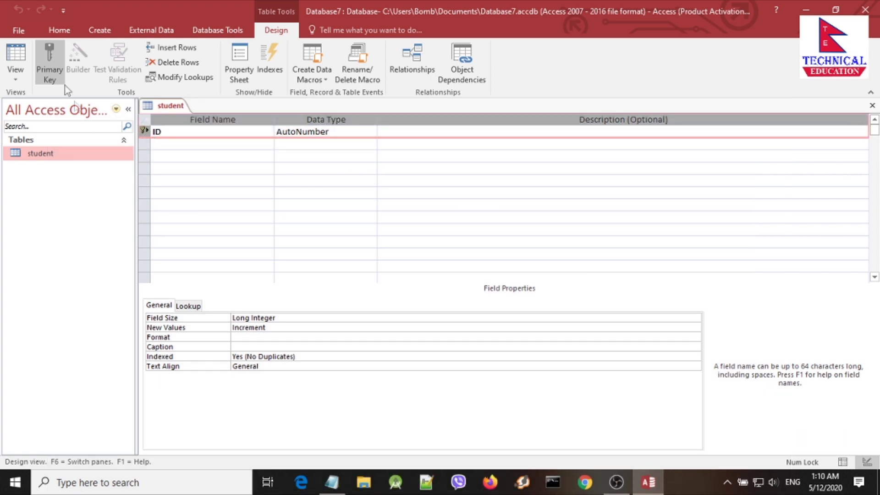
pyautogui.click(50, 71)
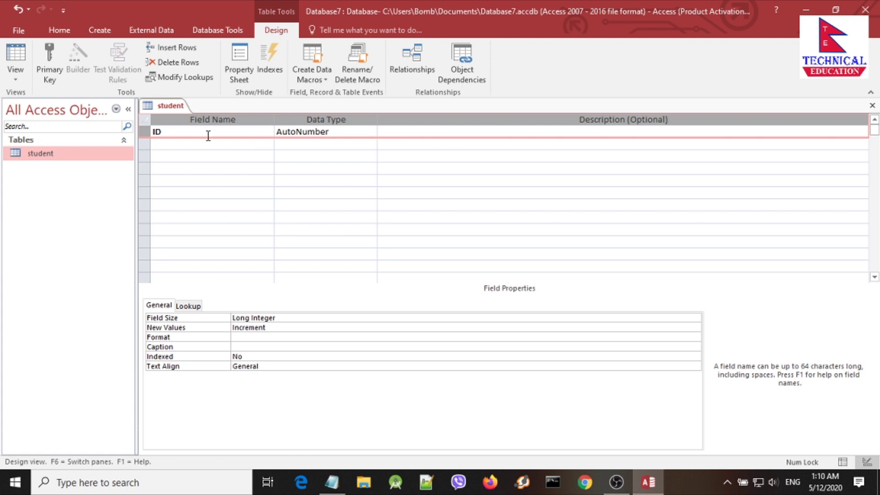
pyautogui.click(324, 143)
pyautogui.click(196, 140)
pyautogui.click(182, 133)
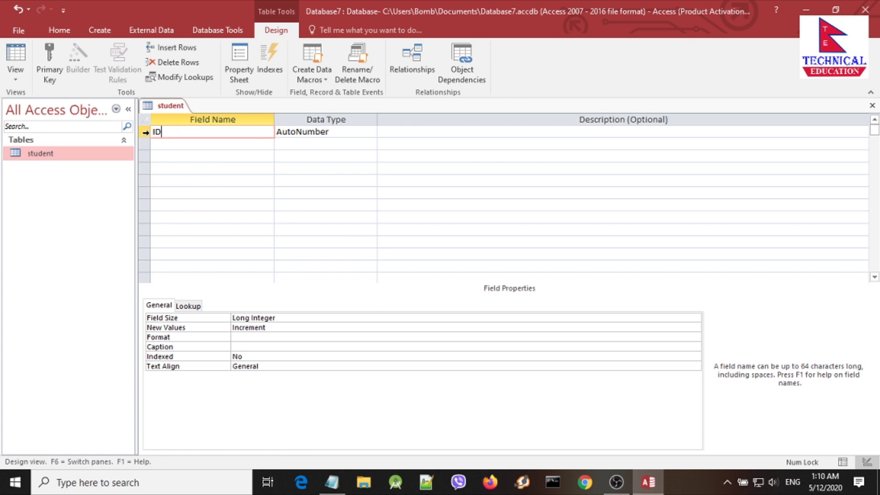
pyautogui.click(145, 132)
pyautogui.click(58, 83)
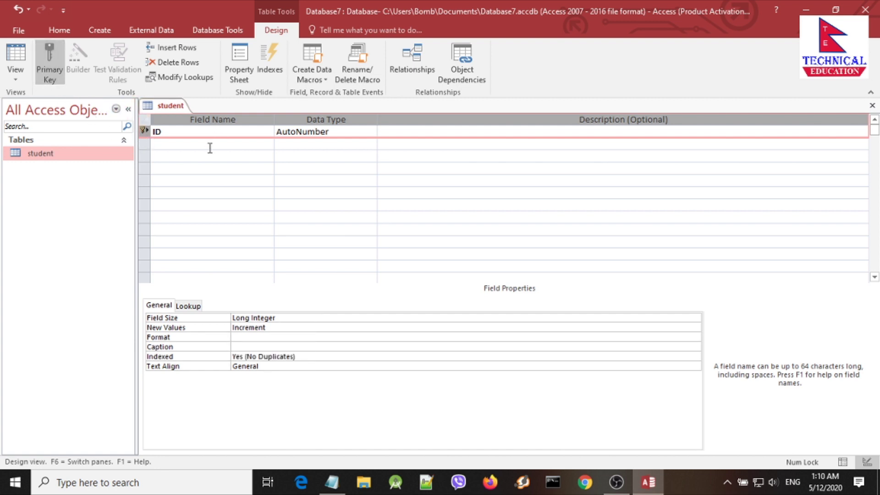
# Step: Add a 'name' field as Short Text, dismissing the reserved-word warning
pyautogui.click(171, 144)
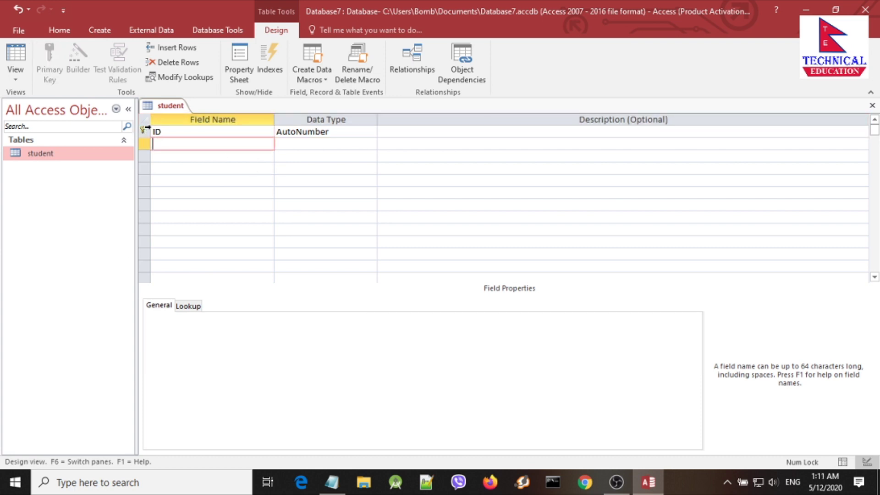
pyautogui.click(292, 143)
pyautogui.click(243, 143)
pyautogui.write('name')
pyautogui.click(305, 142)
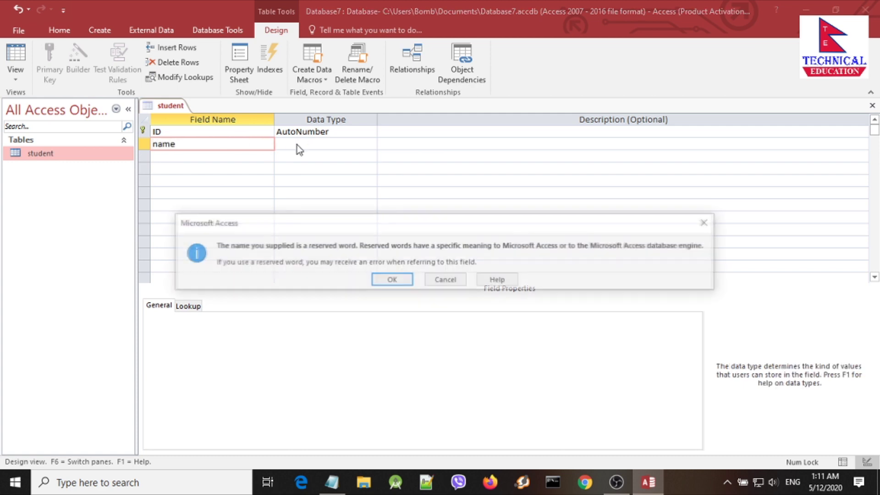
pyautogui.click(392, 280)
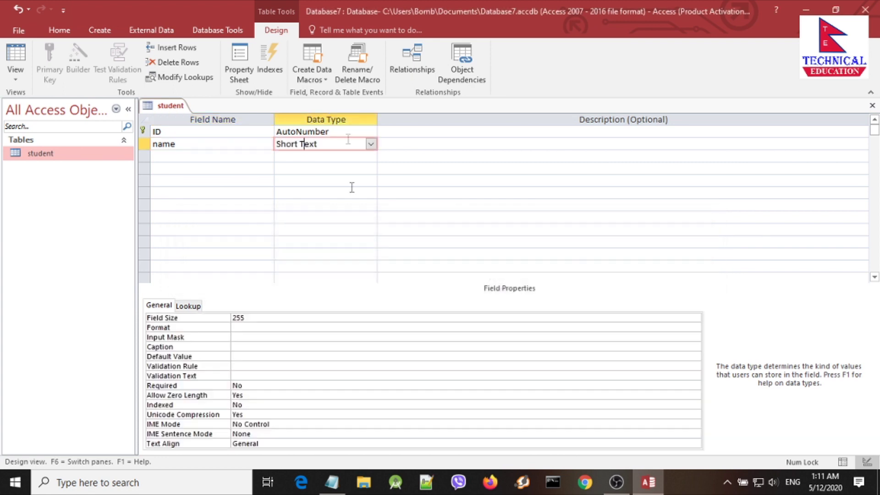
pyautogui.click(371, 144)
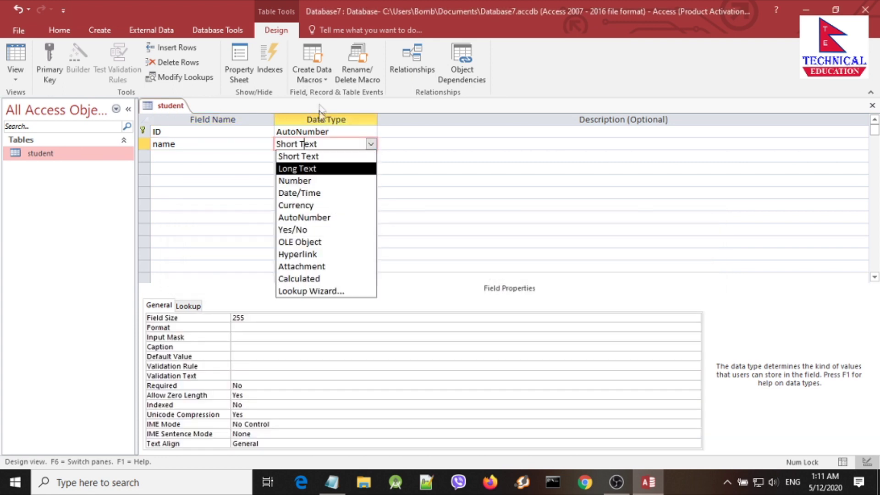
pyautogui.click(304, 156)
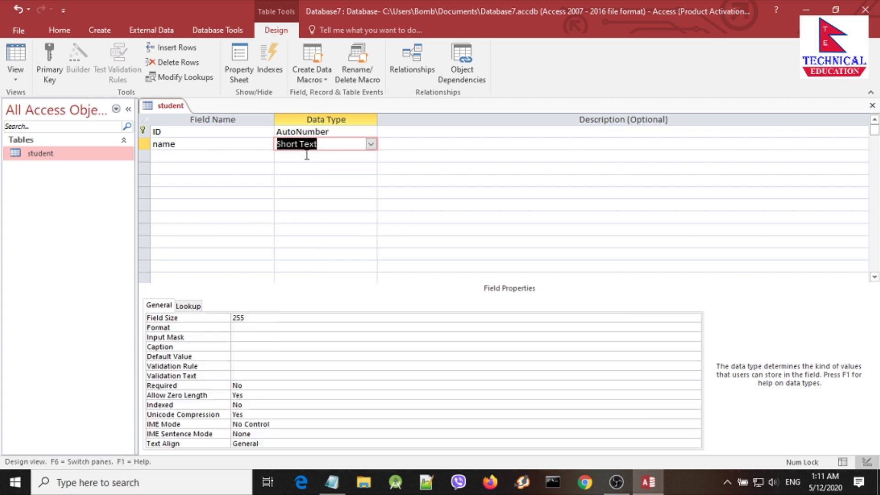
pyautogui.click(349, 147)
# Step: Add a 'surname' field, settling on Short Text after briefly trying Long Text
pyautogui.click(245, 158)
pyautogui.write('surname')
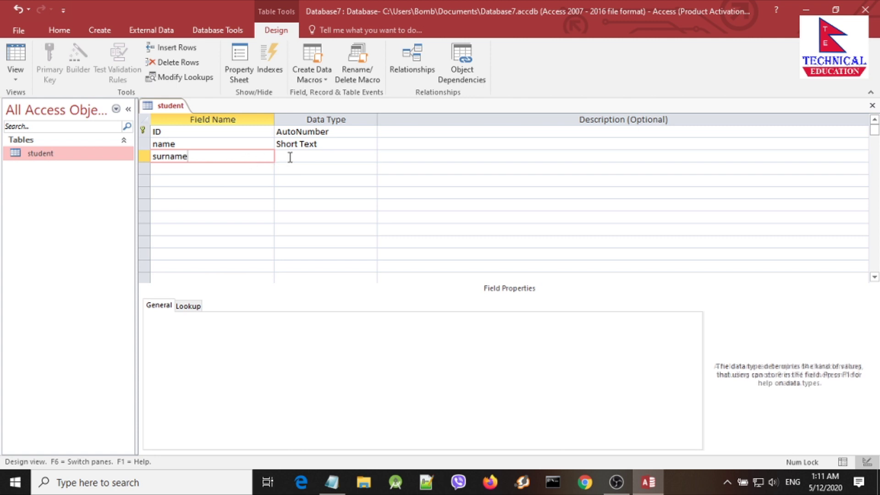
pyautogui.click(290, 156)
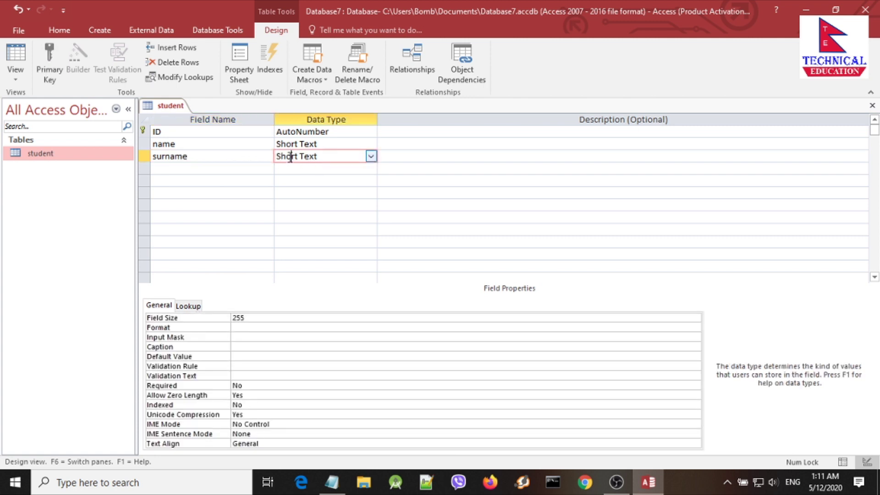
pyautogui.click(370, 157)
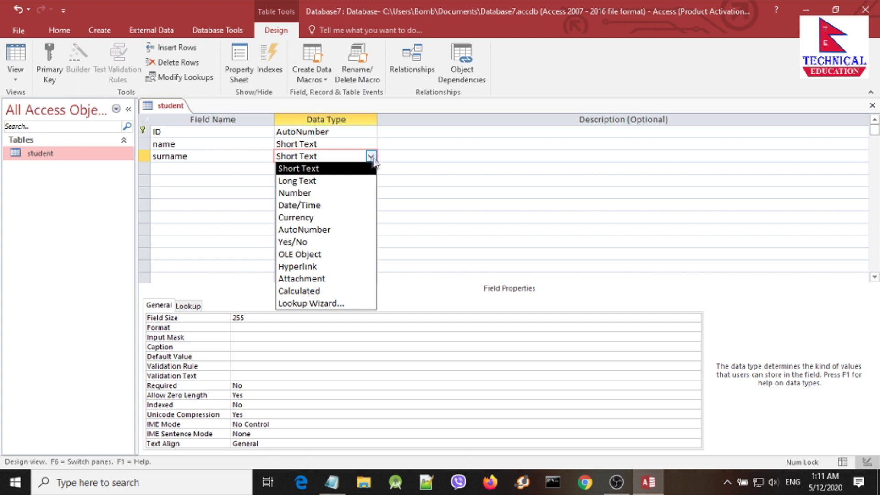
pyautogui.click(325, 181)
pyautogui.click(370, 156)
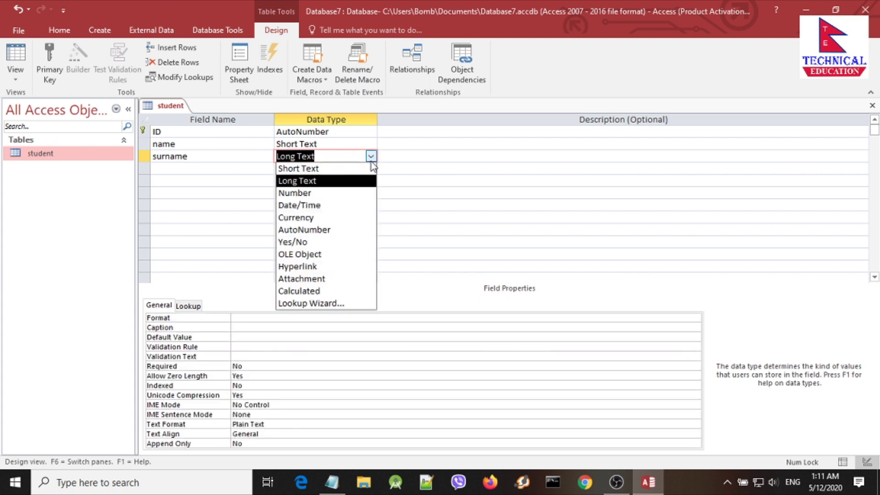
pyautogui.click(343, 168)
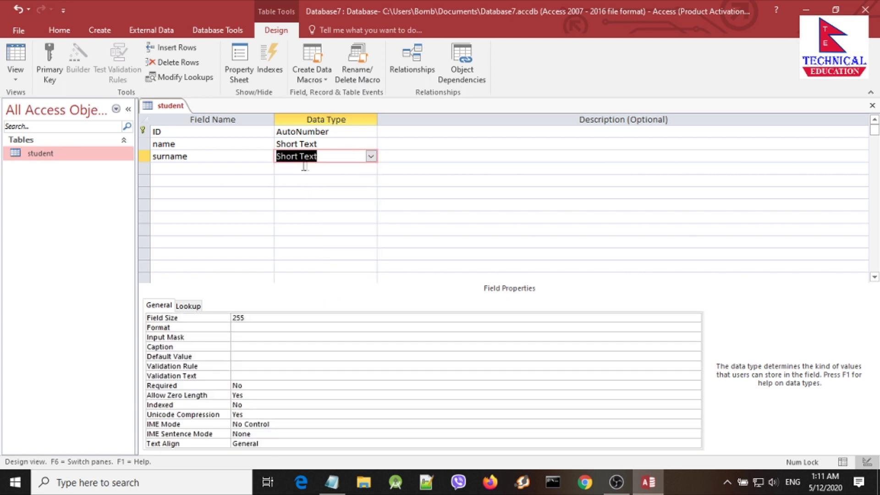
# Step: Add an 'email' field with the Hyperlink data type
pyautogui.click(228, 172)
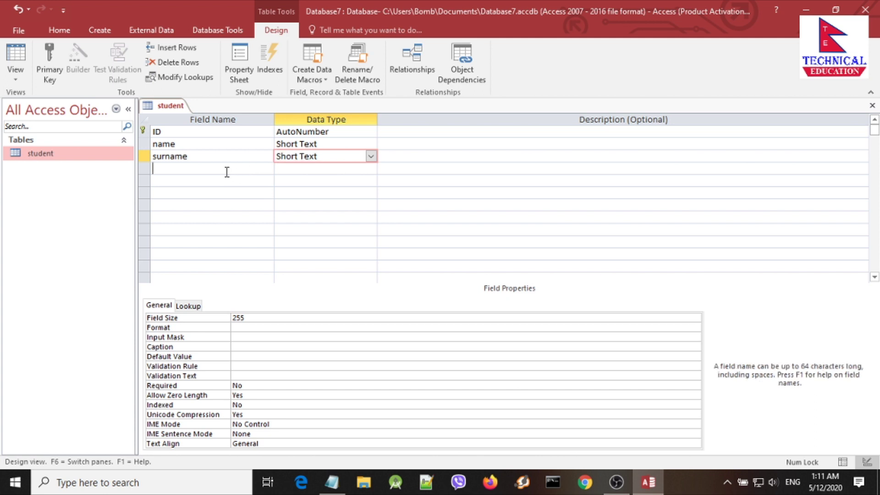
pyautogui.write('email')
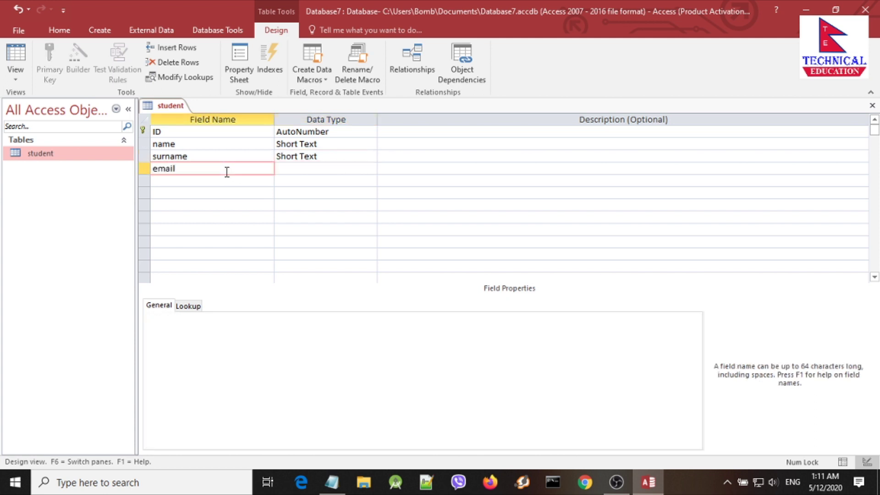
pyautogui.click(315, 169)
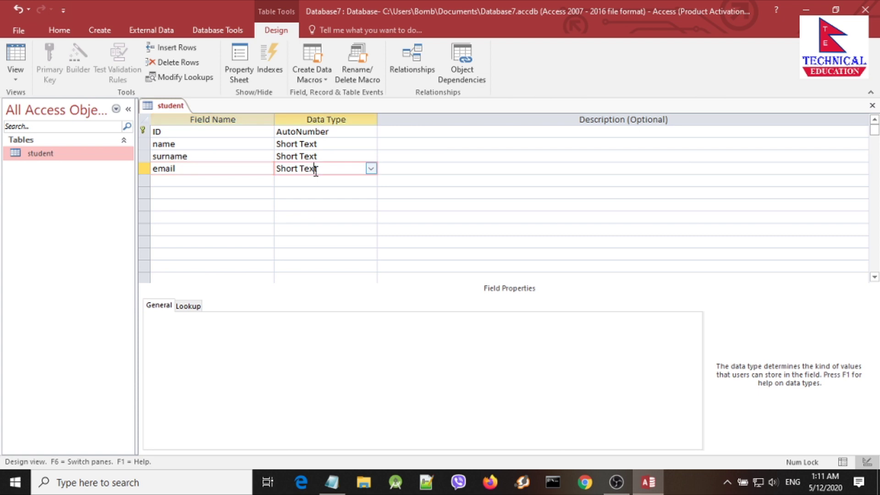
pyautogui.click(371, 168)
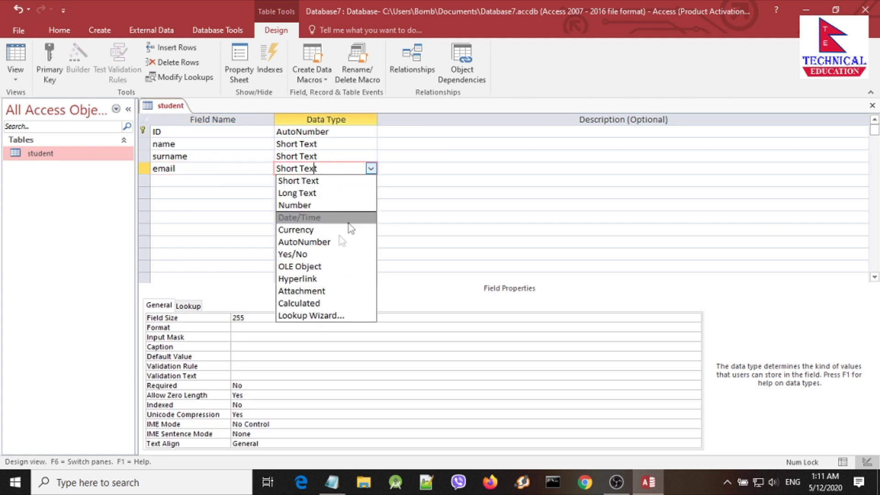
pyautogui.click(316, 281)
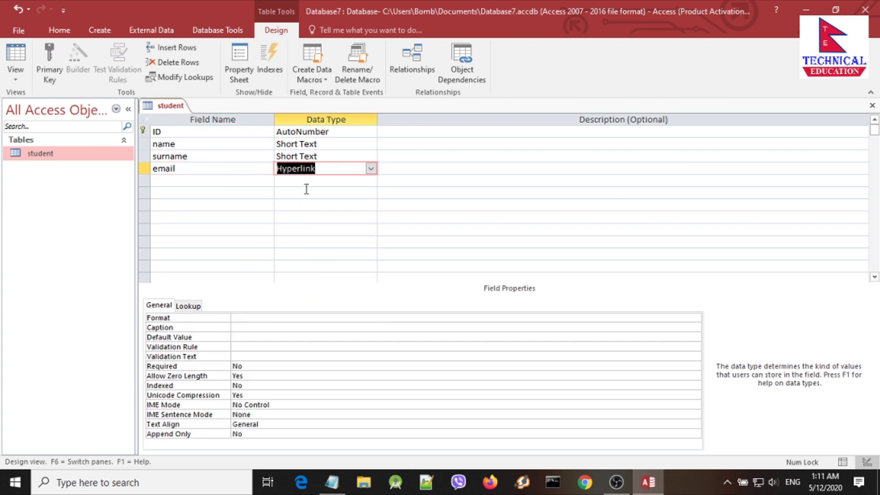
pyautogui.click(299, 183)
pyautogui.click(318, 169)
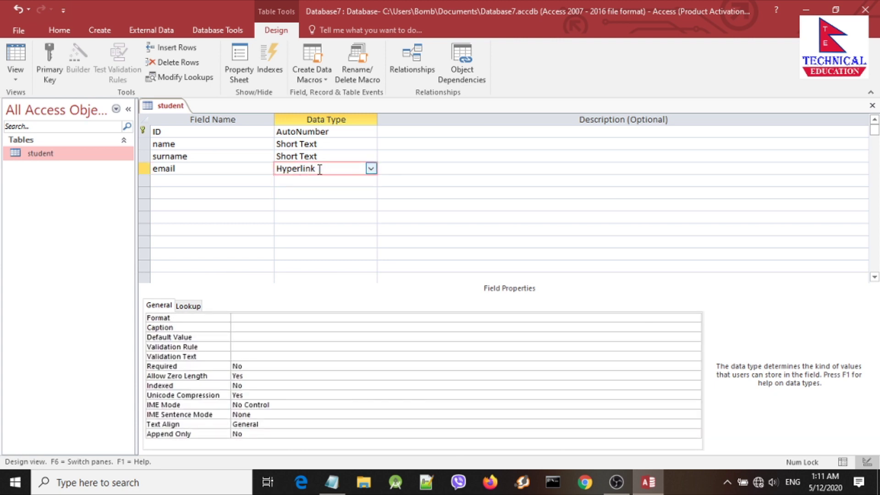
pyautogui.click(241, 182)
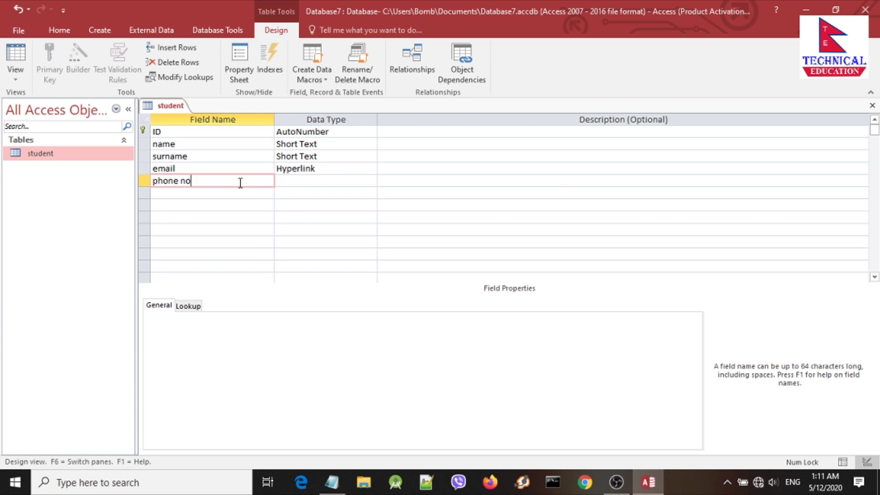
# Step: Add a 'phone no' field with the Number data type
pyautogui.write('phone no')
pyautogui.click(291, 180)
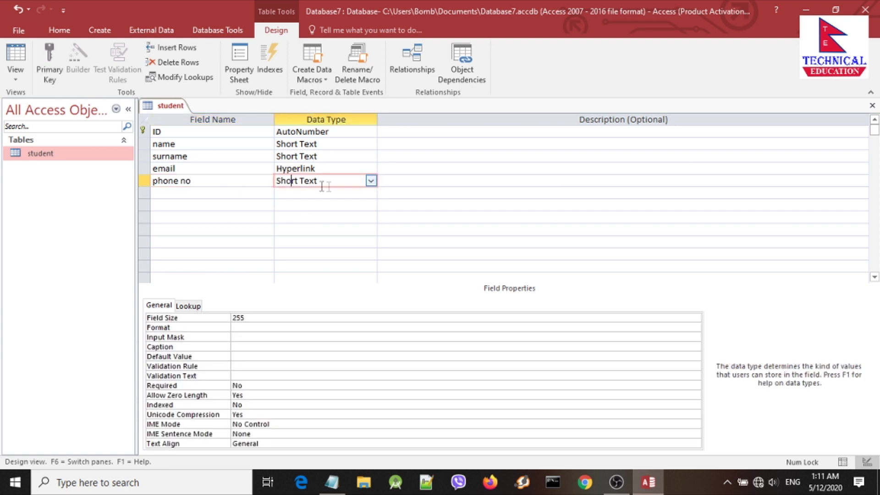
pyautogui.click(370, 180)
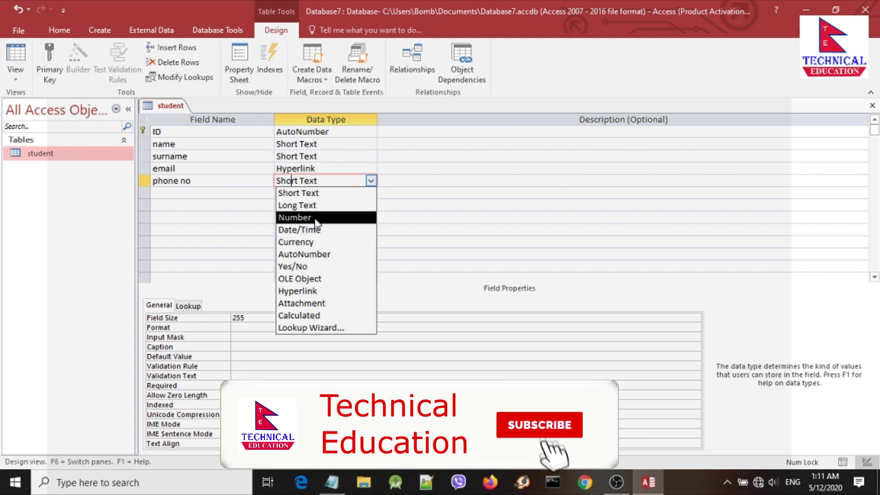
pyautogui.click(315, 218)
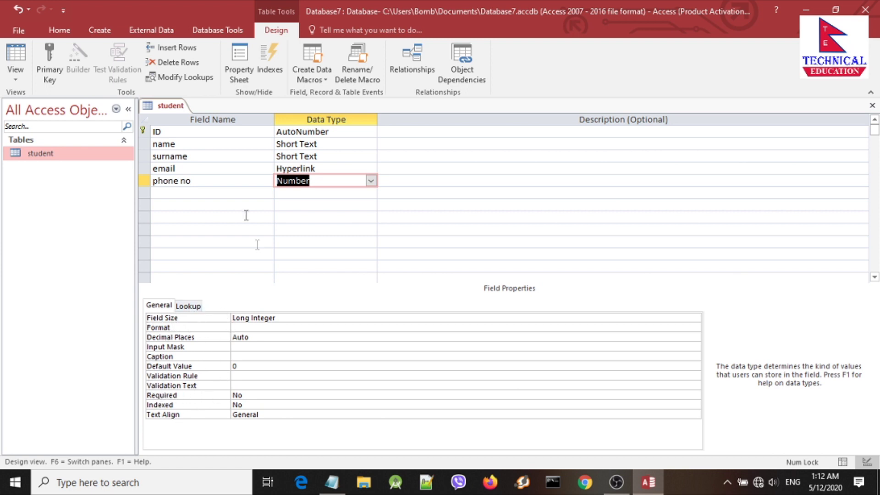
# Step: Add a 'photo' field with the Attachment data type
pyautogui.click(202, 193)
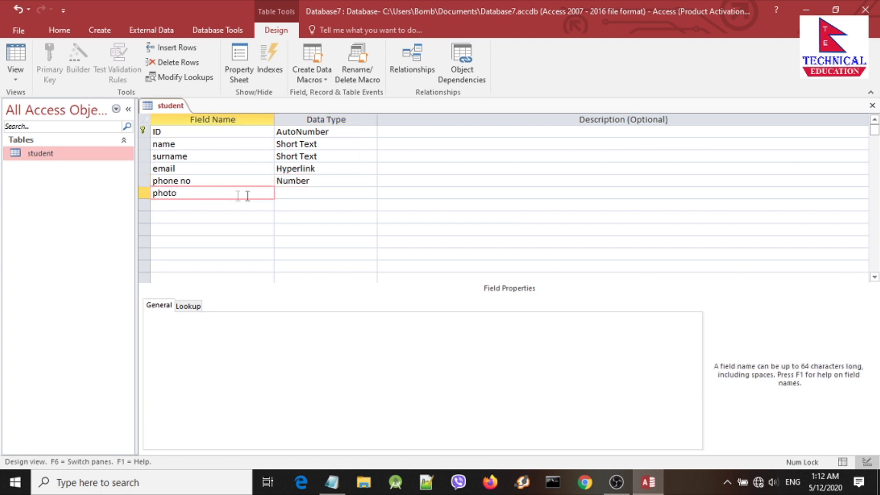
pyautogui.click(293, 193)
pyautogui.click(370, 193)
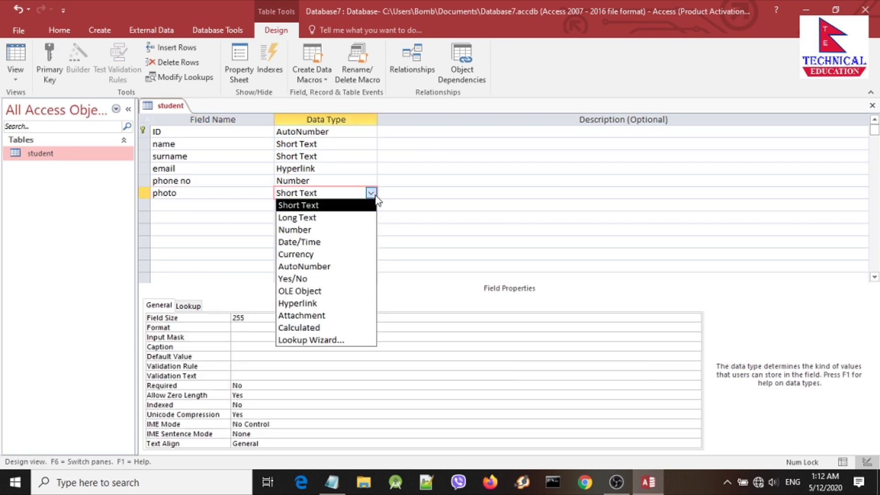
pyautogui.click(304, 317)
pyautogui.click(310, 206)
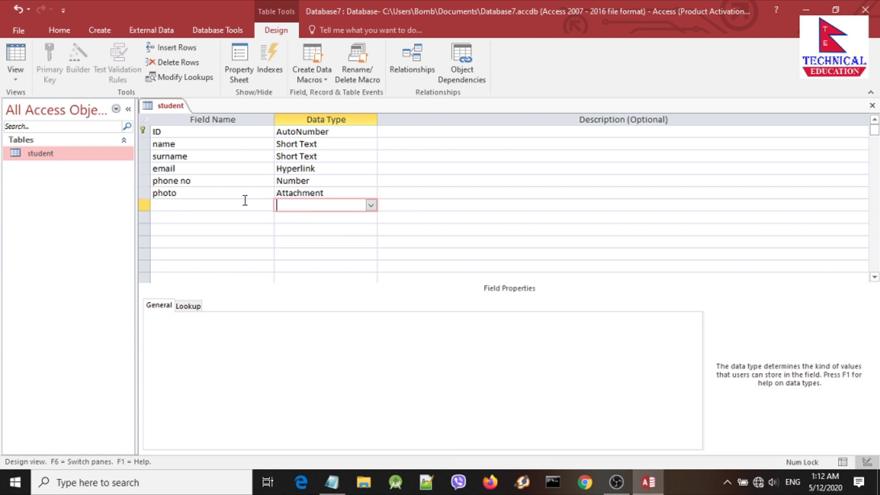
pyautogui.click(324, 192)
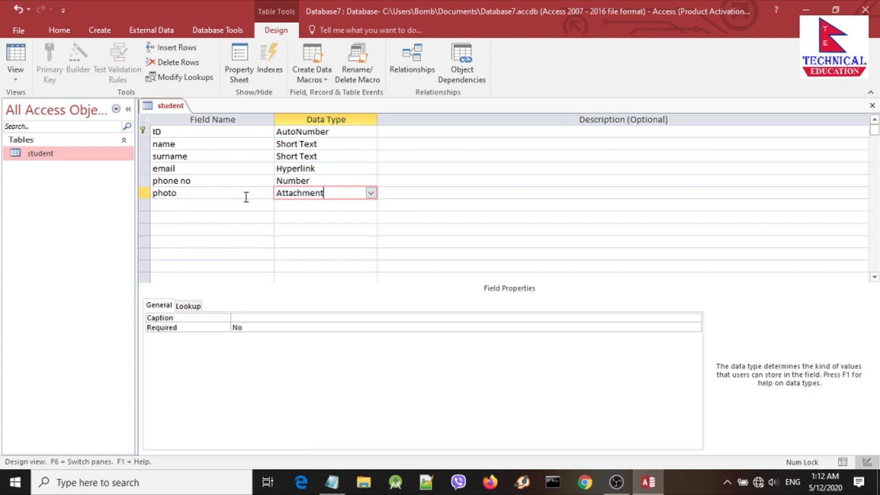
pyautogui.click(199, 205)
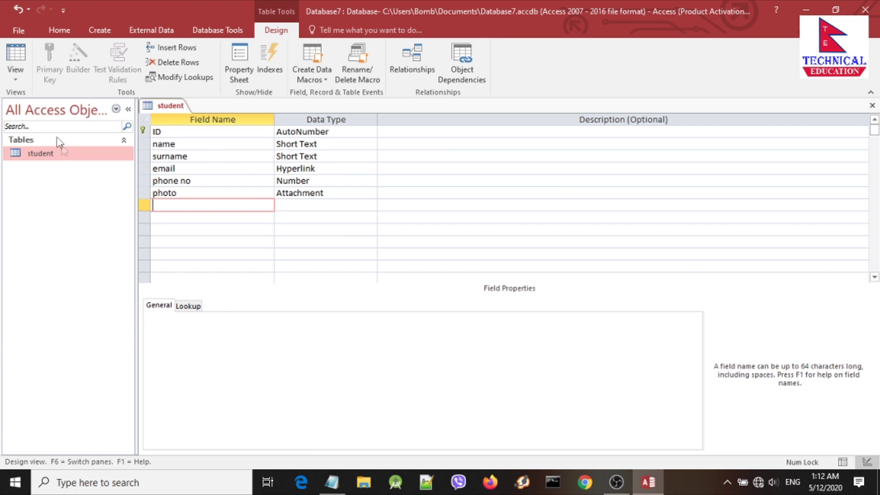
# Step: Save the student table design and switch it to Datasheet View
pyautogui.rightClick(167, 107)
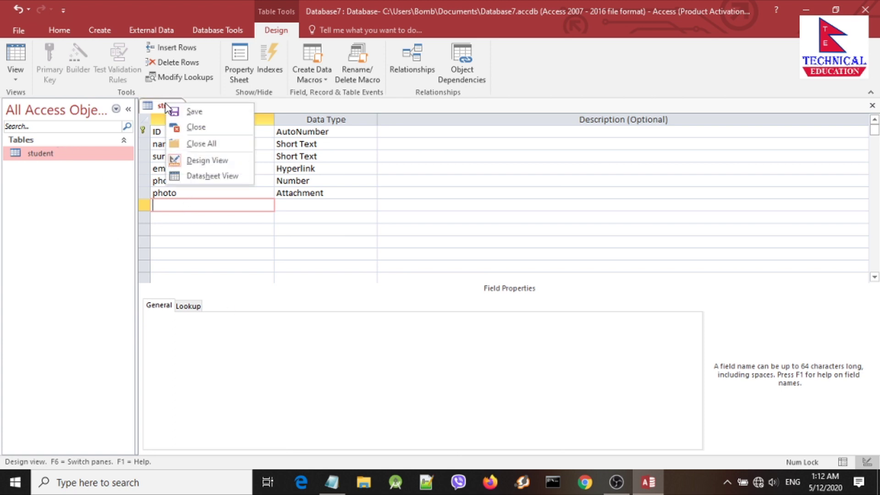
pyautogui.click(192, 113)
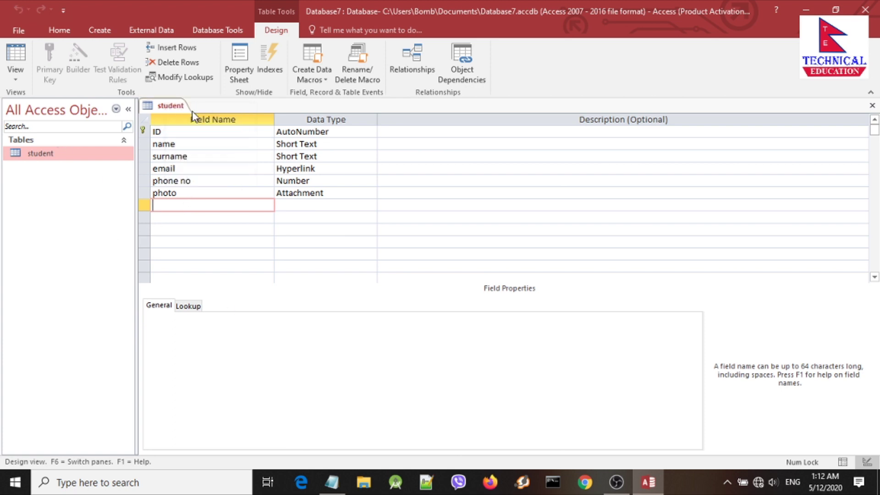
pyautogui.rightClick(168, 104)
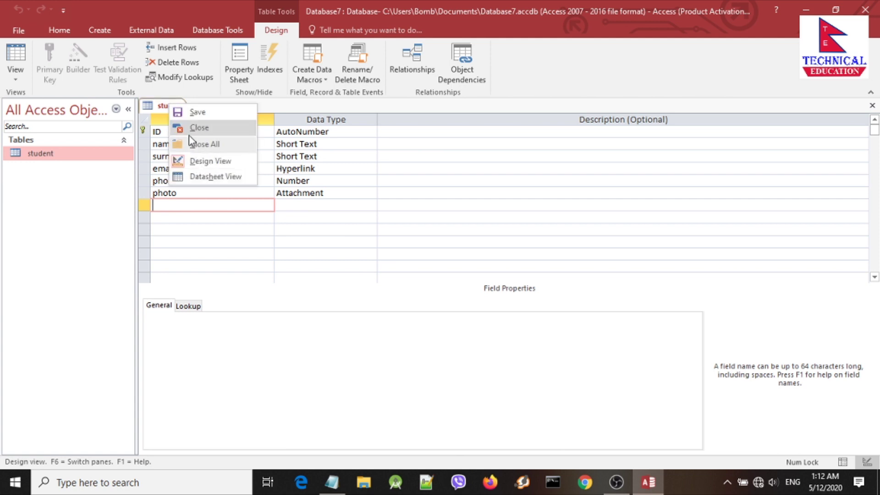
pyautogui.click(211, 177)
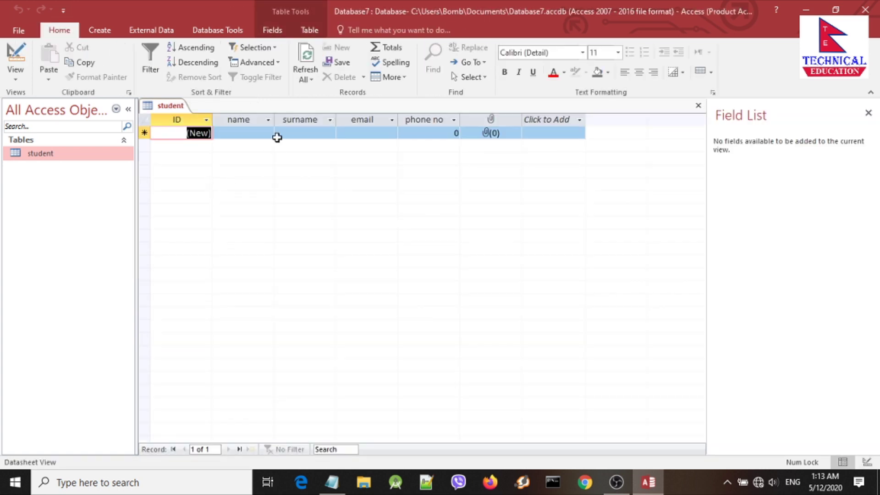
# Step: Check the new record's ID, name, surname, email and phone no cells, ending in name
pyautogui.click(252, 134)
pyautogui.click(376, 132)
pyautogui.click(421, 134)
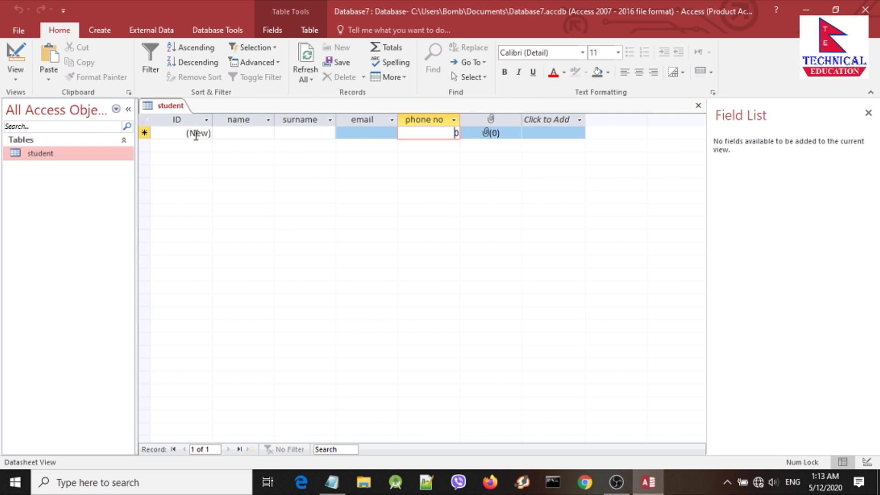
pyautogui.click(203, 136)
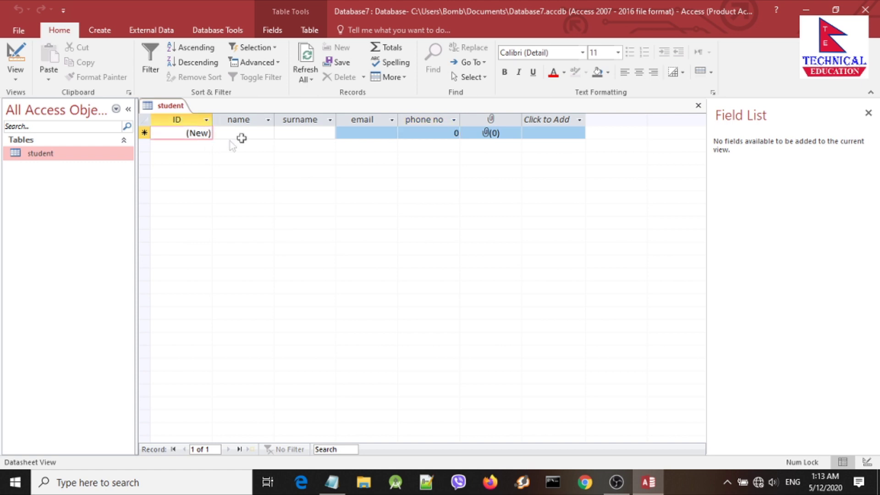
pyautogui.click(242, 136)
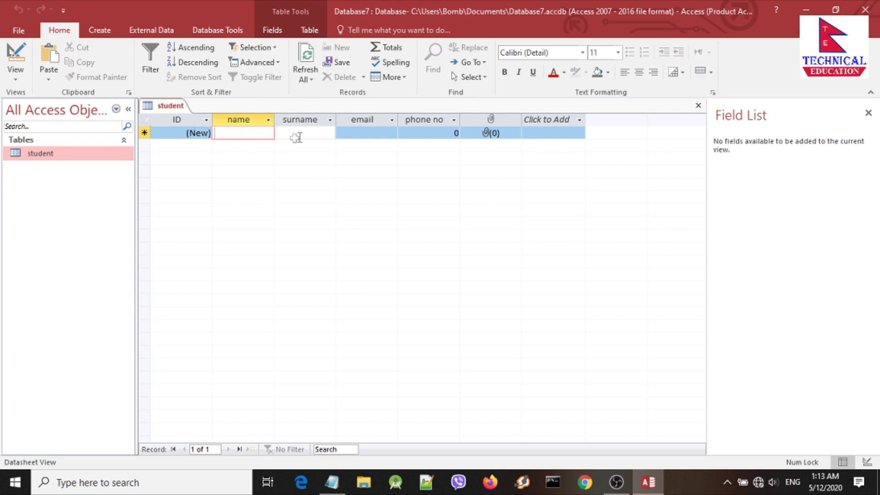
pyautogui.click(322, 133)
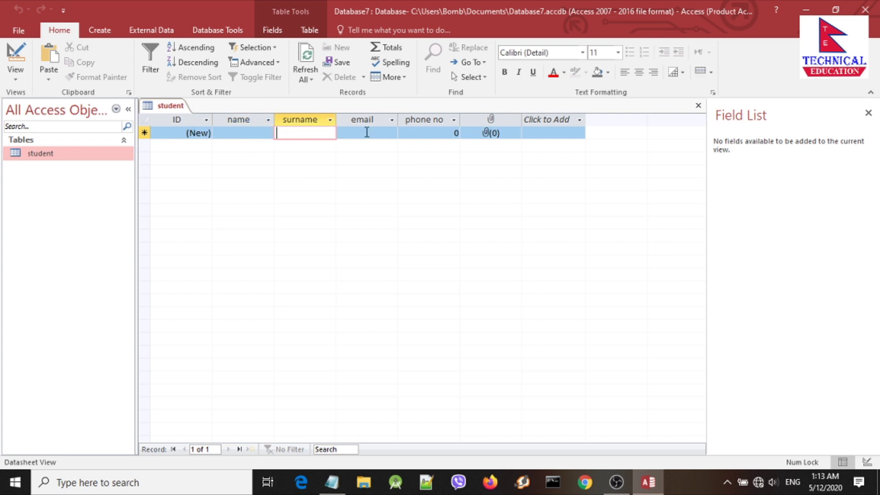
pyautogui.click(366, 133)
pyautogui.click(405, 128)
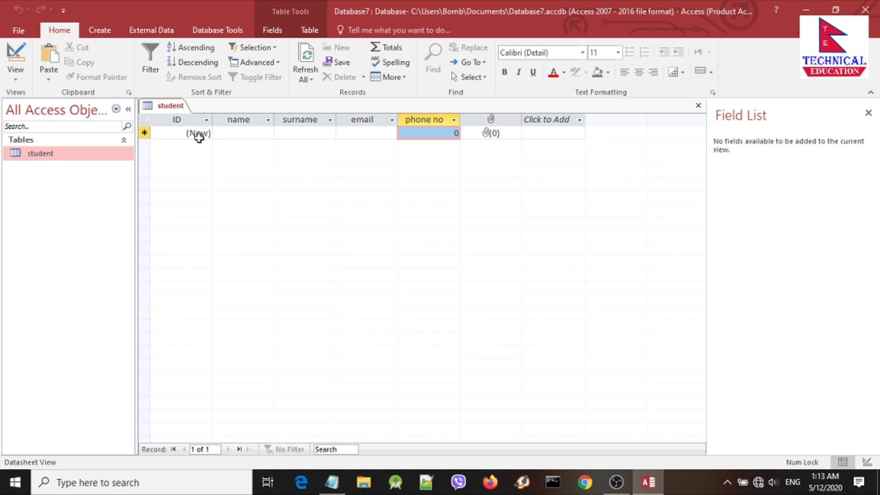
pyautogui.click(235, 133)
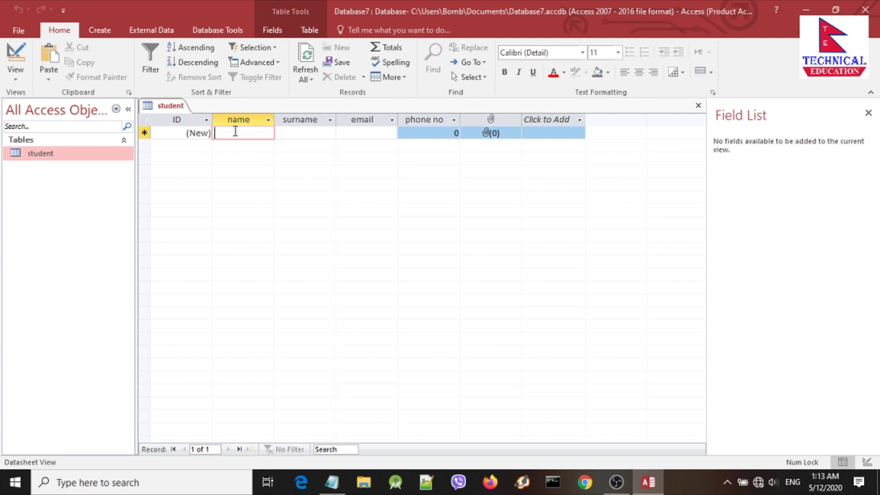
# Step: Enter the first student's first name, surname, e-mail address and phone number
pyautogui.write('bom')
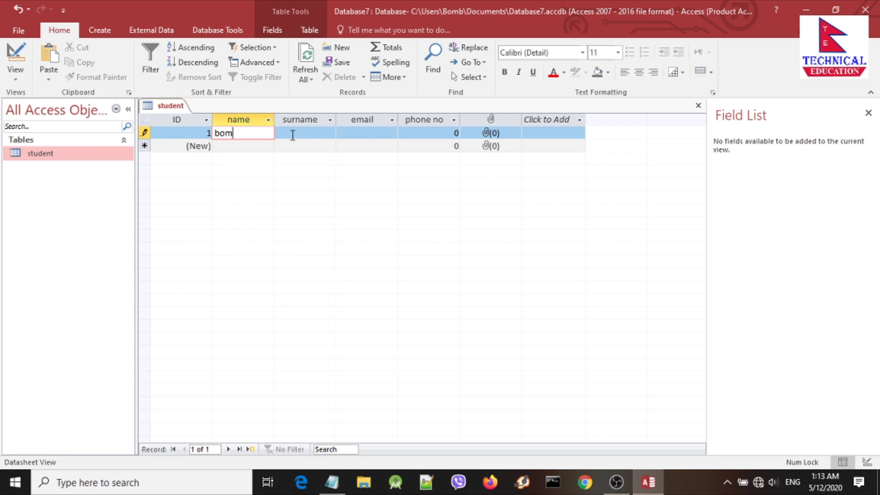
pyautogui.click(292, 134)
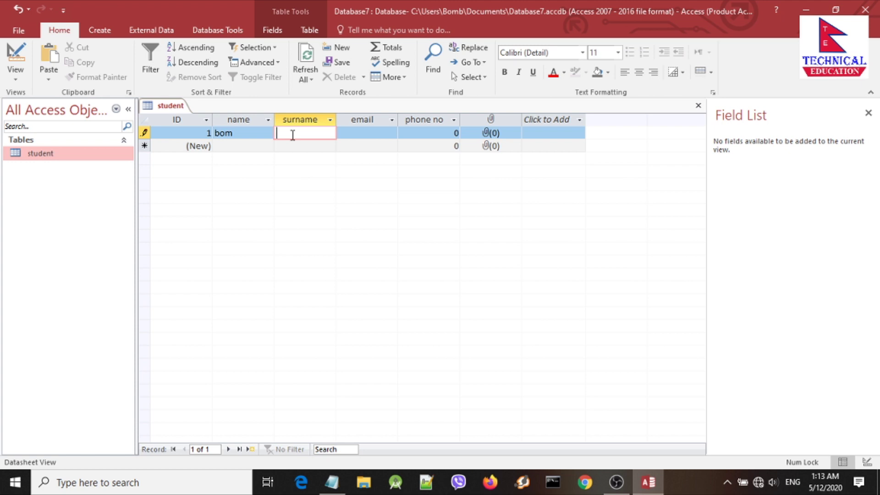
pyautogui.write('bo')
pyautogui.click(360, 132)
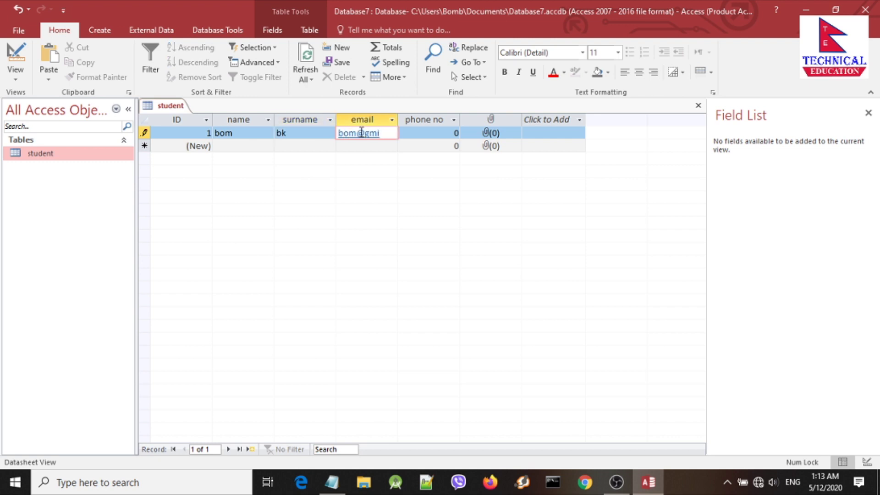
pyautogui.click(413, 133)
pyautogui.write('9883492')
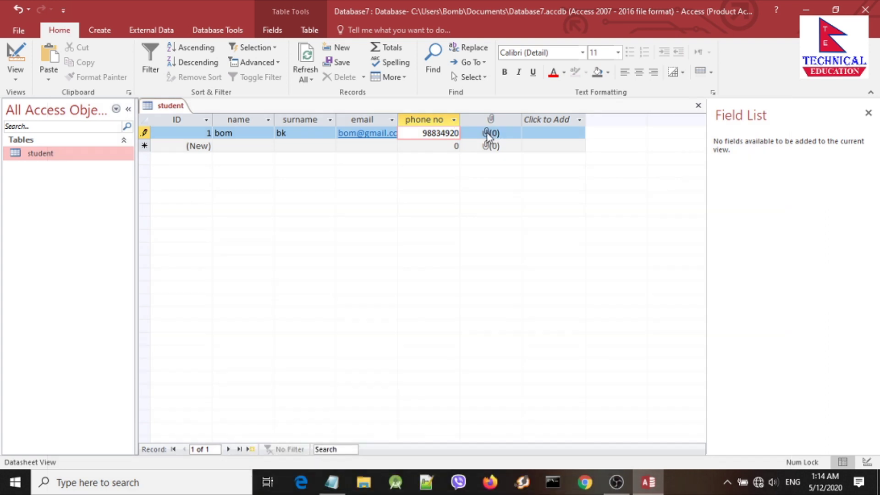
# Step: Attach Desktop-HD-PC-Pictures.jpg from the Pictures folder to the first record's attachment field
pyautogui.doubleClick(487, 134)
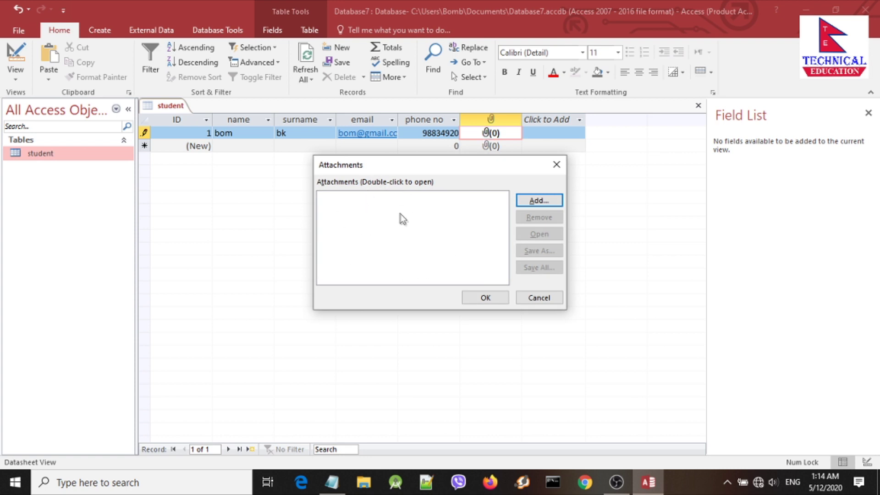
pyautogui.click(540, 202)
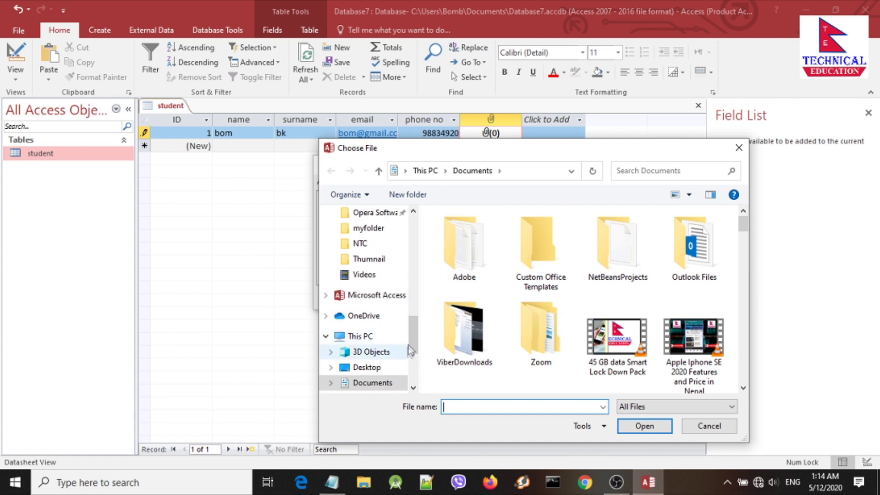
pyautogui.moveTo(411, 335); pyautogui.dragTo(412, 355)
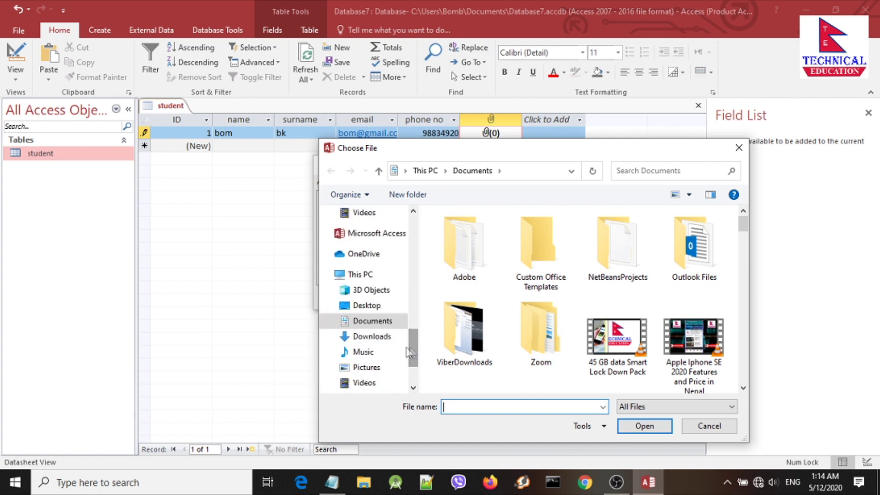
pyautogui.click(365, 367)
pyautogui.click(559, 344)
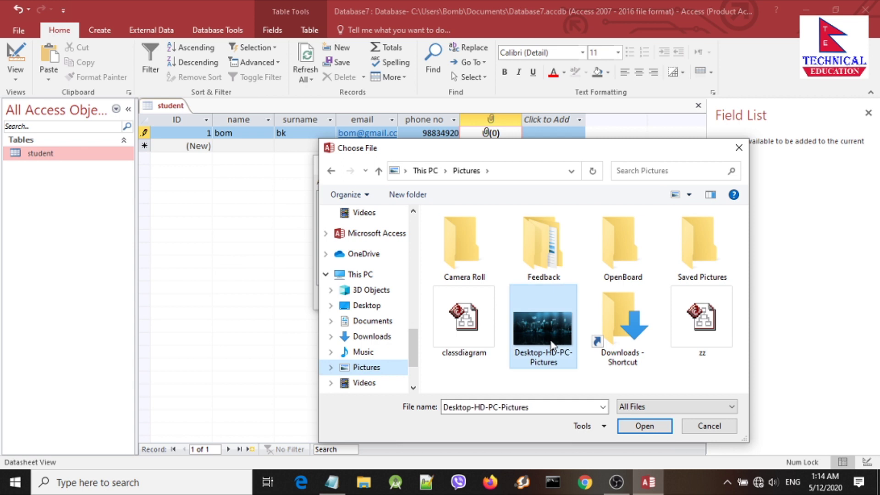
pyautogui.click(646, 425)
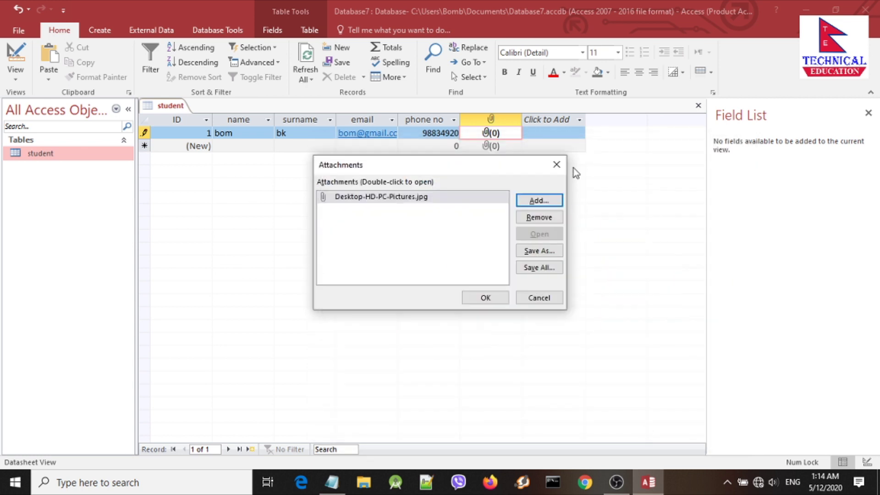
pyautogui.click(482, 298)
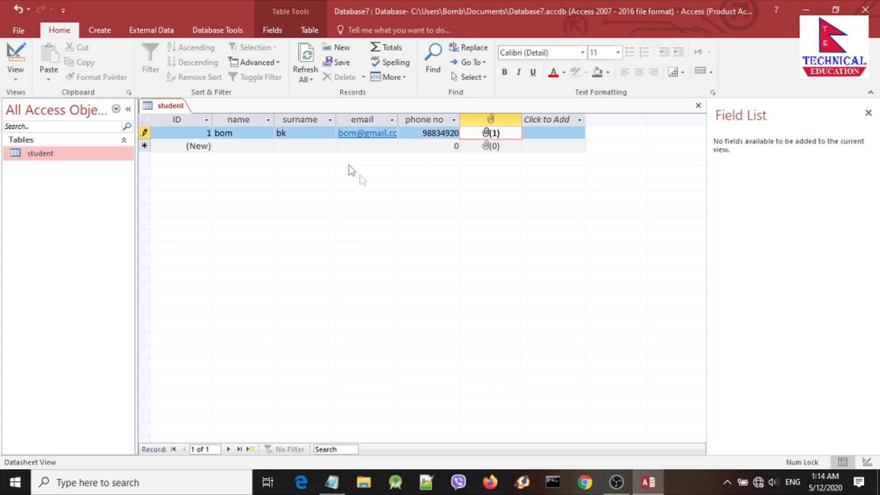
# Step: Enter the second student record's name, surname, e-mail and phone number
pyautogui.click(238, 146)
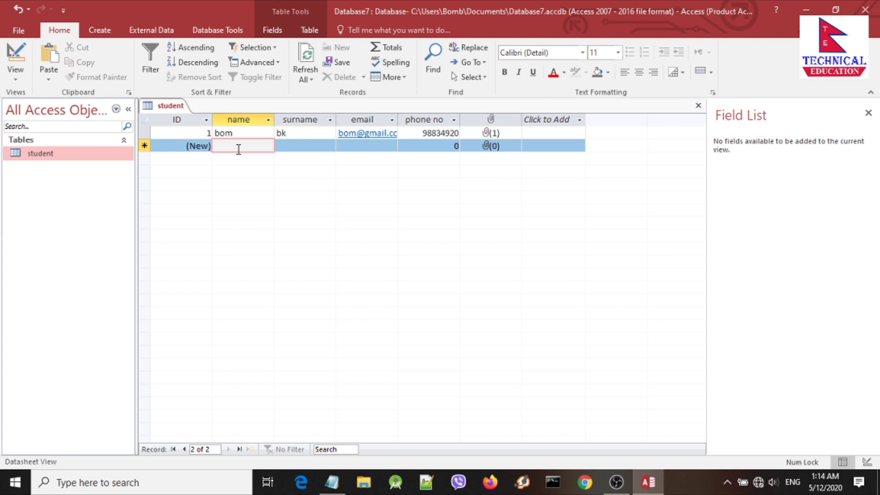
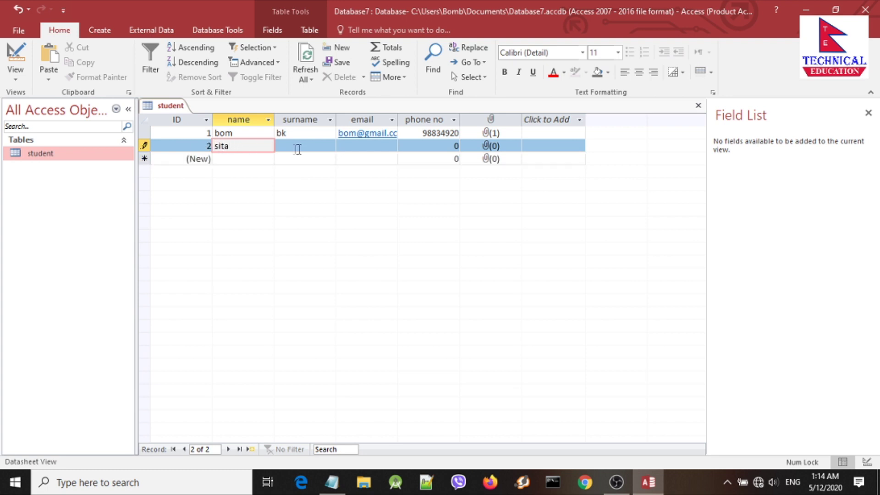
pyautogui.click(299, 148)
pyautogui.click(349, 147)
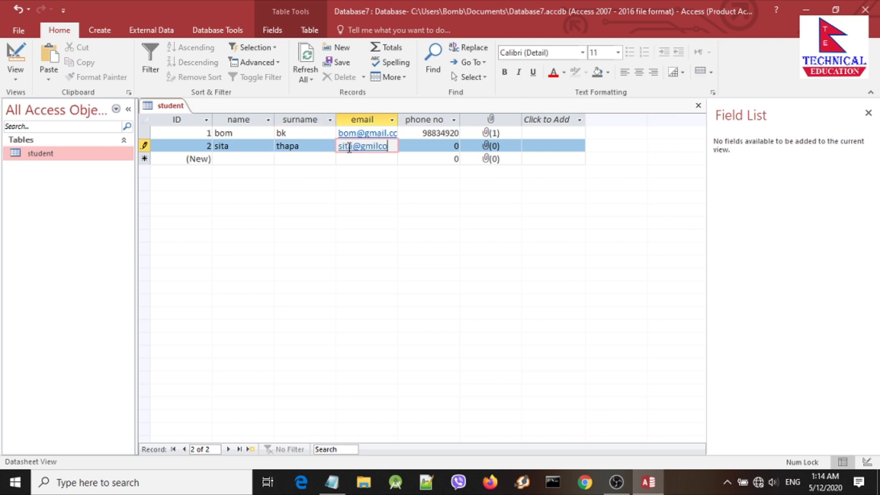
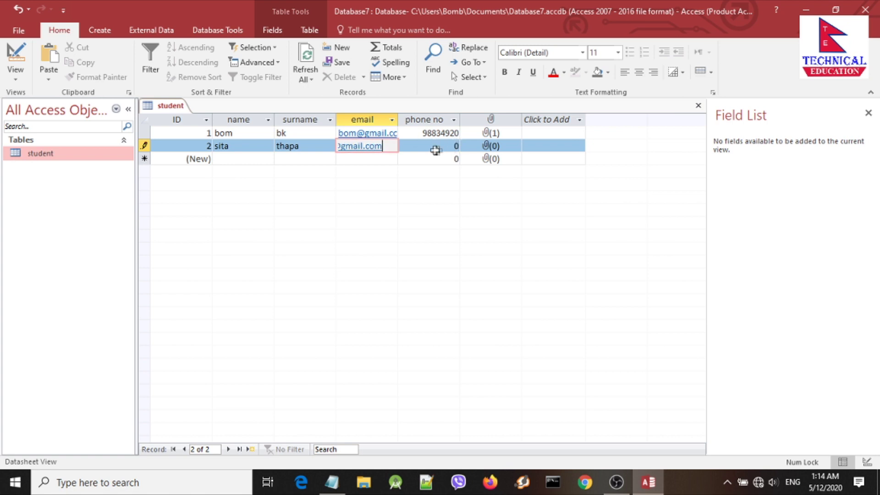
pyautogui.press('Tab')
pyautogui.write('987989878')
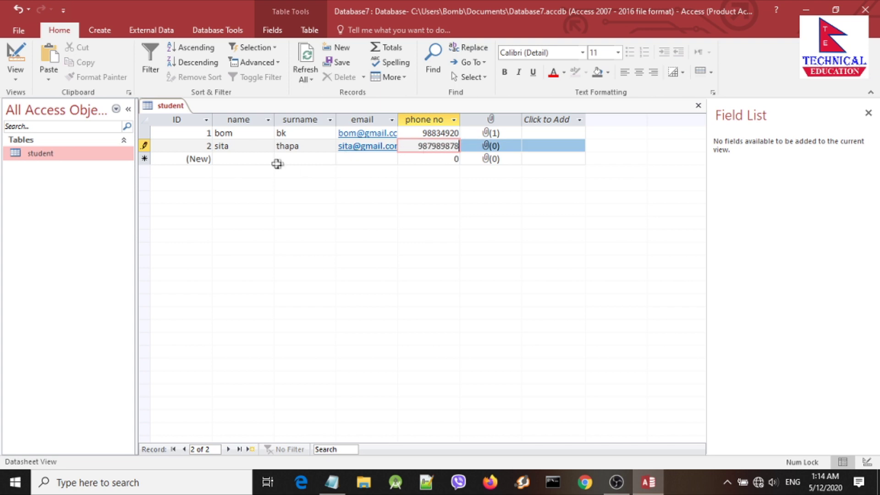
# Step: Enter the third student record's name, surname, e-mail and phone number
pyautogui.click(247, 160)
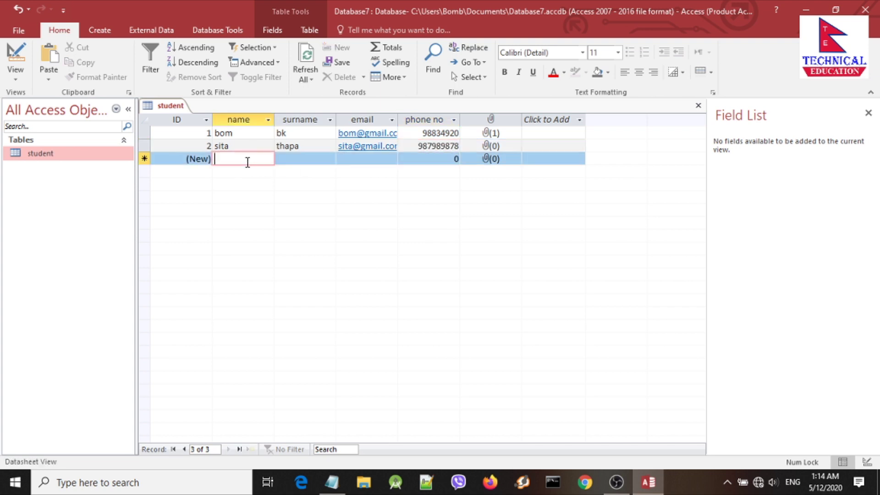
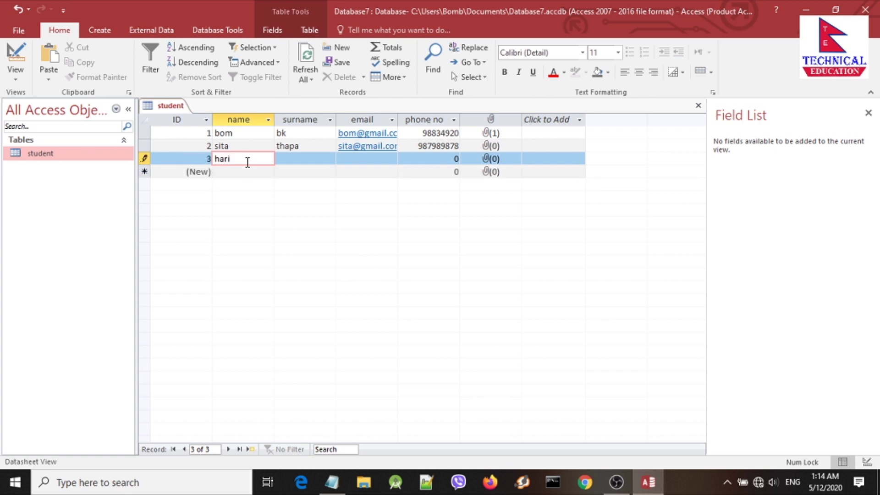
pyautogui.click(301, 161)
pyautogui.click(353, 158)
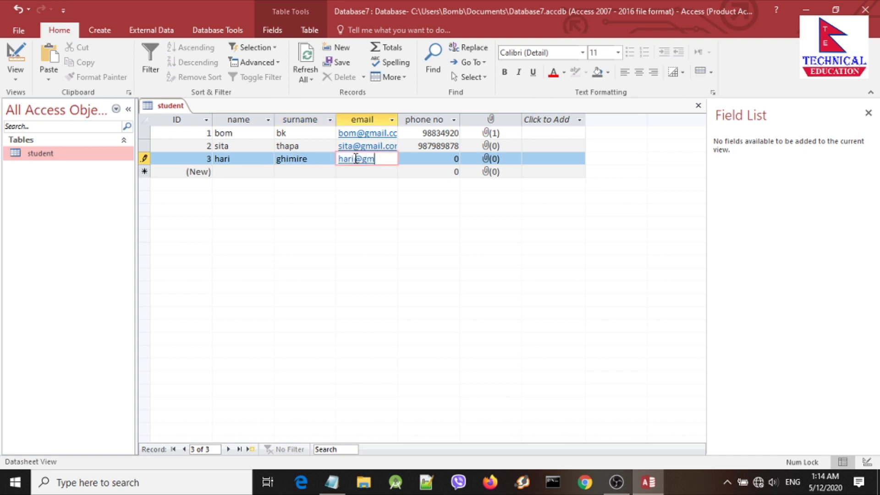
pyautogui.click(458, 159)
pyautogui.write('98787988')
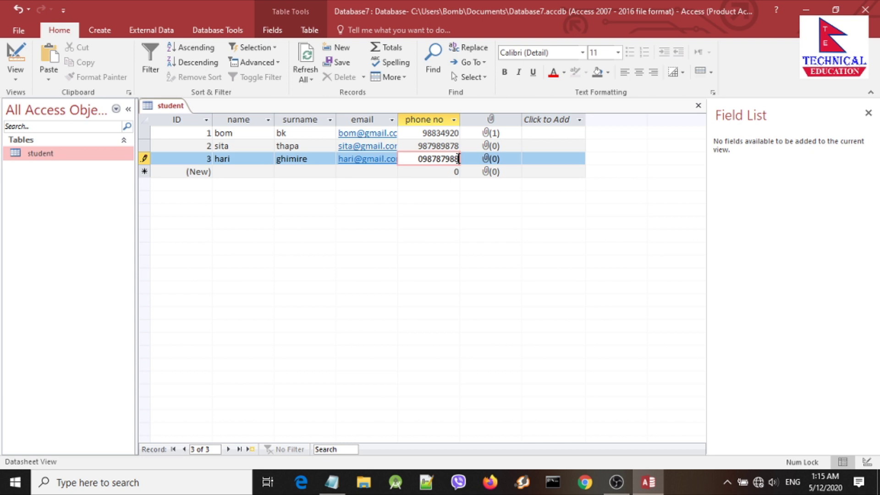
# Step: Attach the Desktop-HD-PC-Pictures image to the third student's record
pyautogui.doubleClick(487, 159)
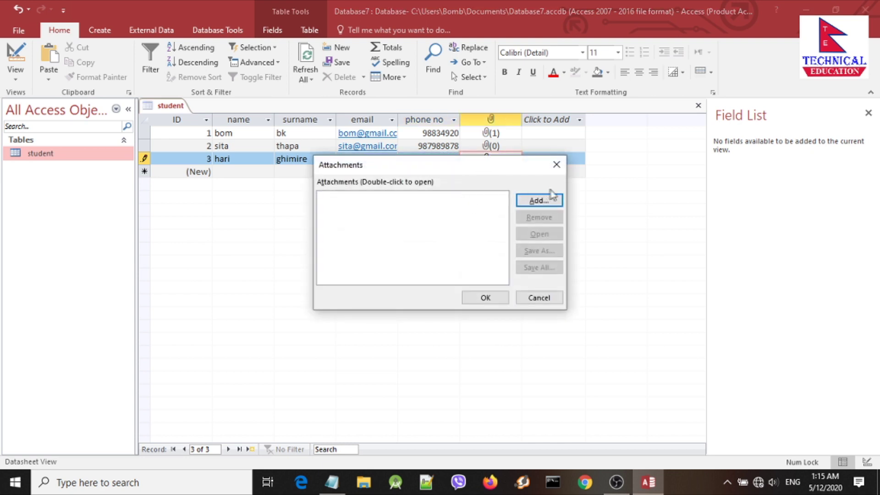
pyautogui.click(539, 200)
pyautogui.click(519, 311)
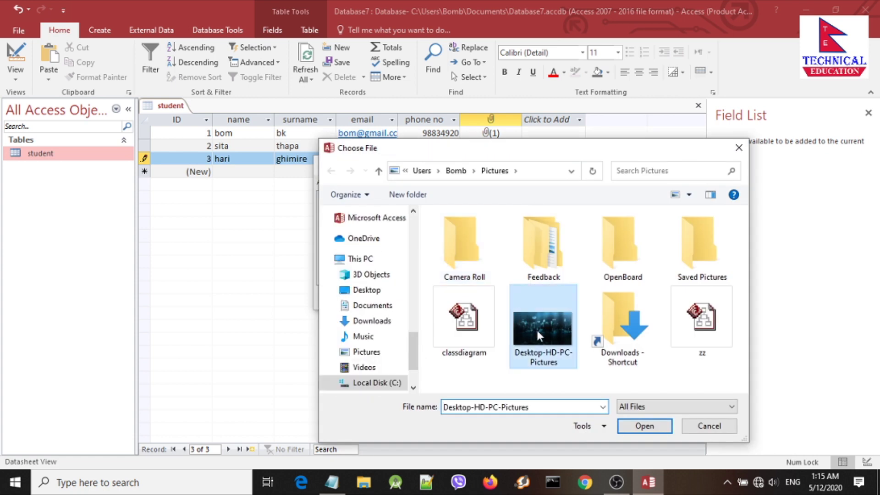
pyautogui.click(643, 427)
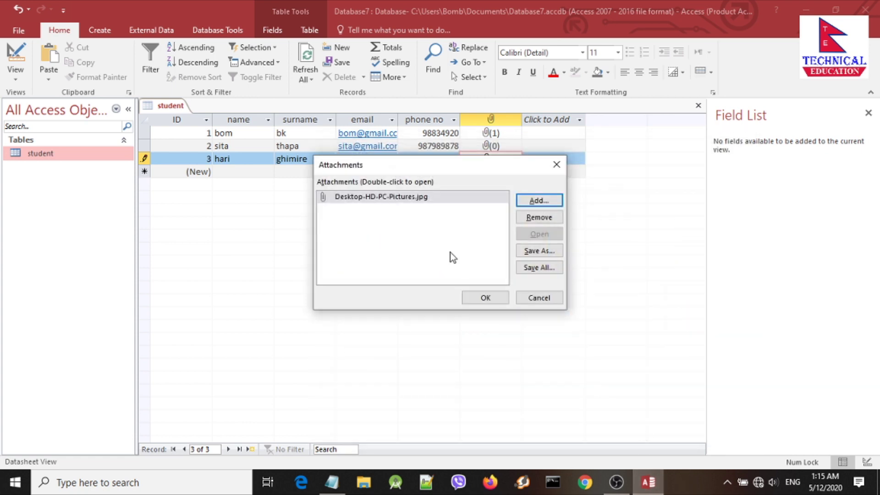
pyautogui.click(473, 297)
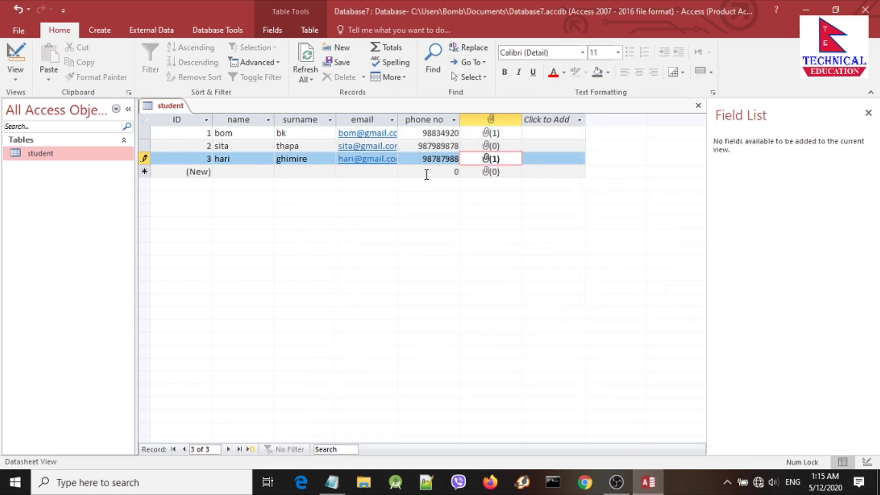
# Step: Add a fourth student record with its name, surname and e-mail
pyautogui.click(241, 172)
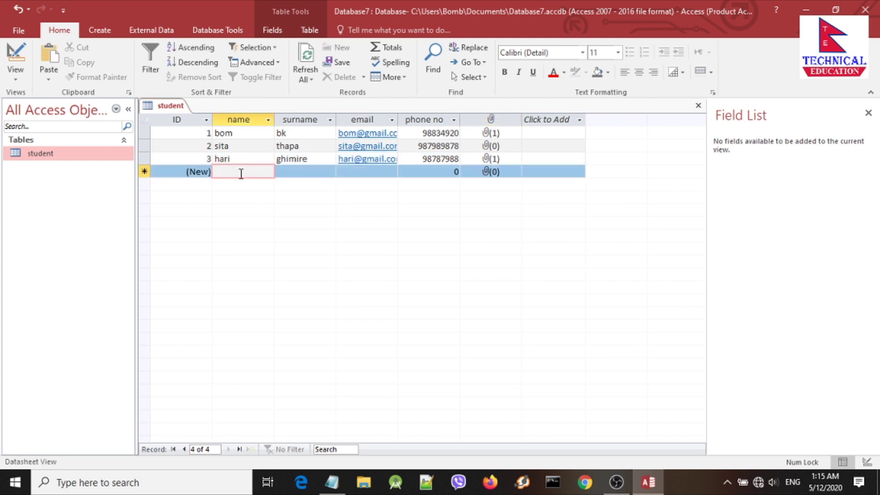
pyautogui.write('ram')
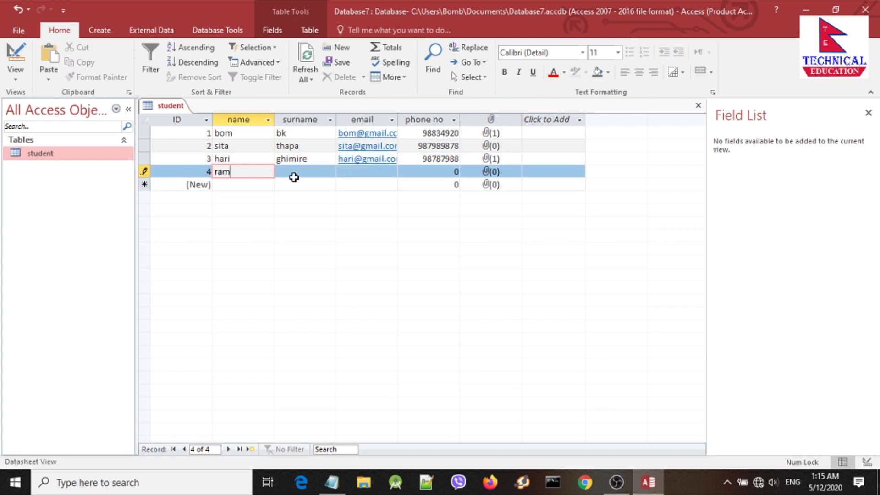
pyautogui.press('Tab')
pyautogui.write('ran')
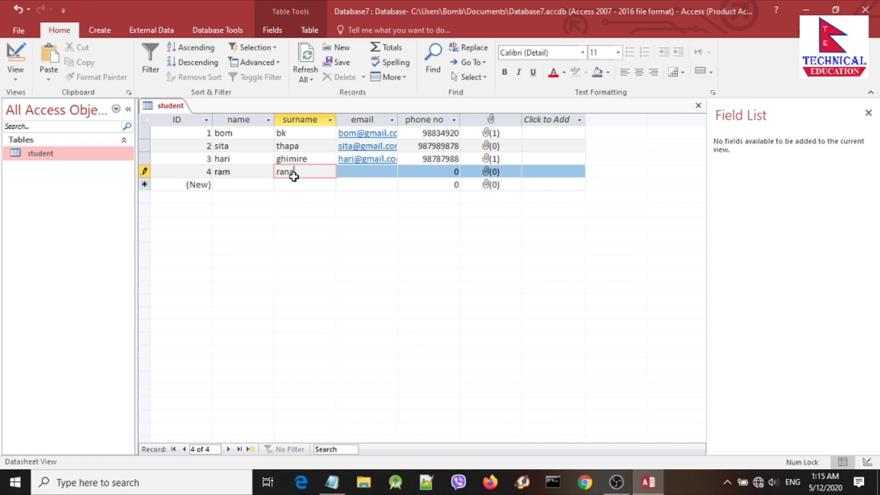
pyautogui.click(351, 173)
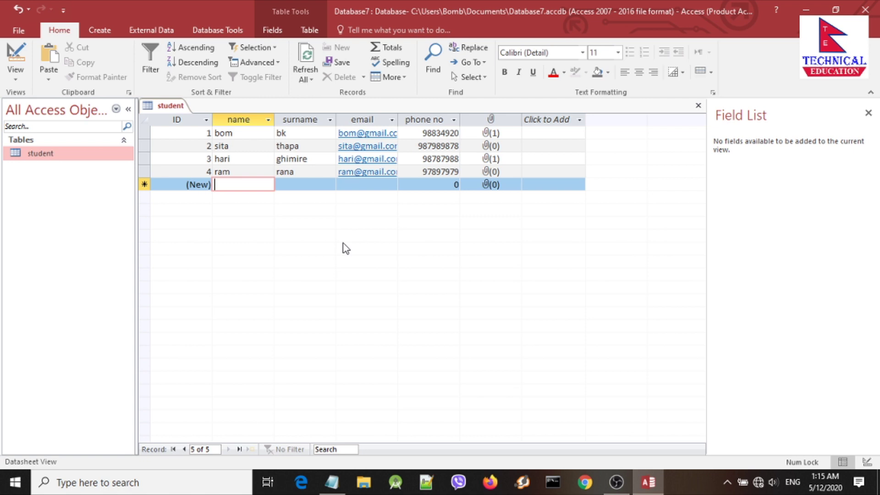
pyautogui.click(321, 181)
# Step: Save the student table from its tab's right-click menu
pyautogui.click(224, 158)
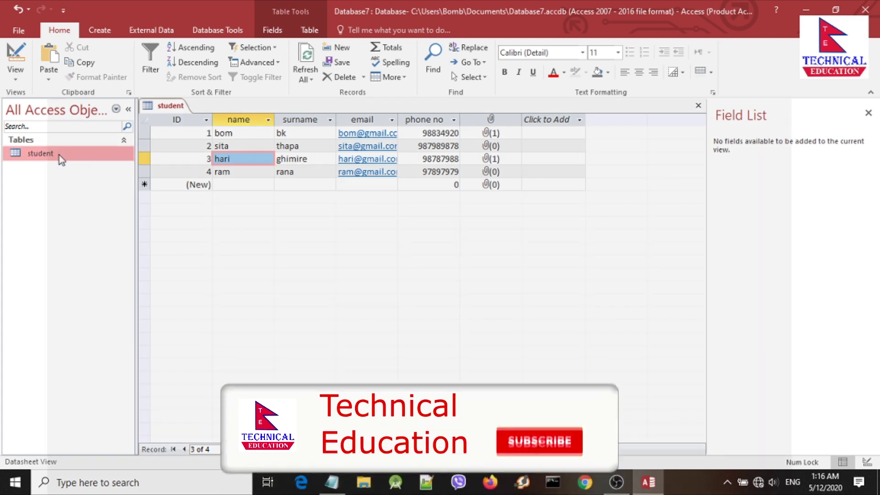
pyautogui.rightClick(164, 107)
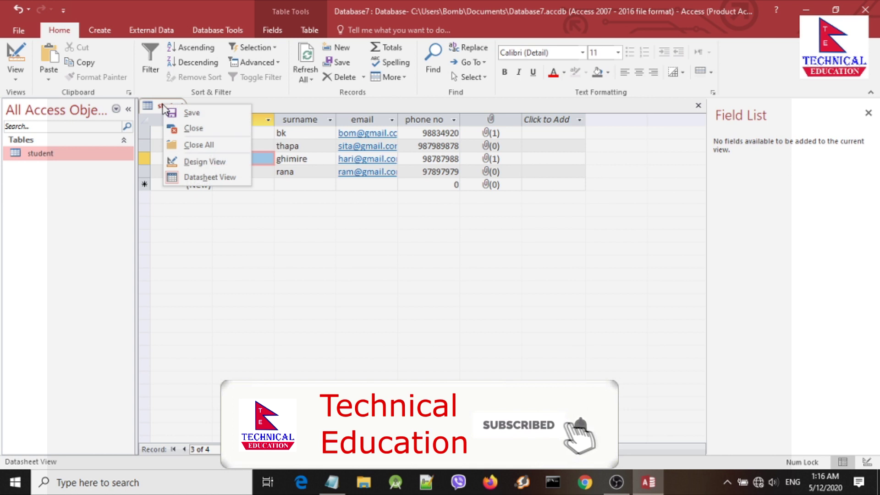
pyautogui.click(188, 115)
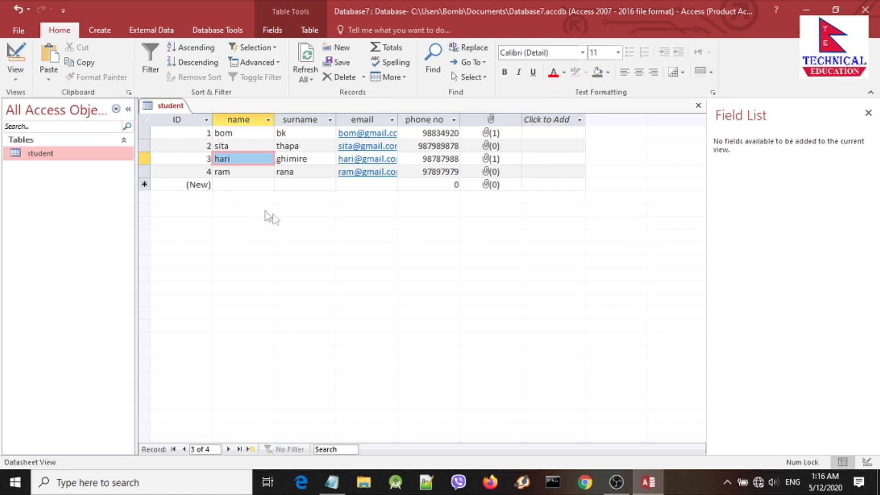
# Step: Step through the new row's fields, then switch to the Create ribbon
pyautogui.click(234, 172)
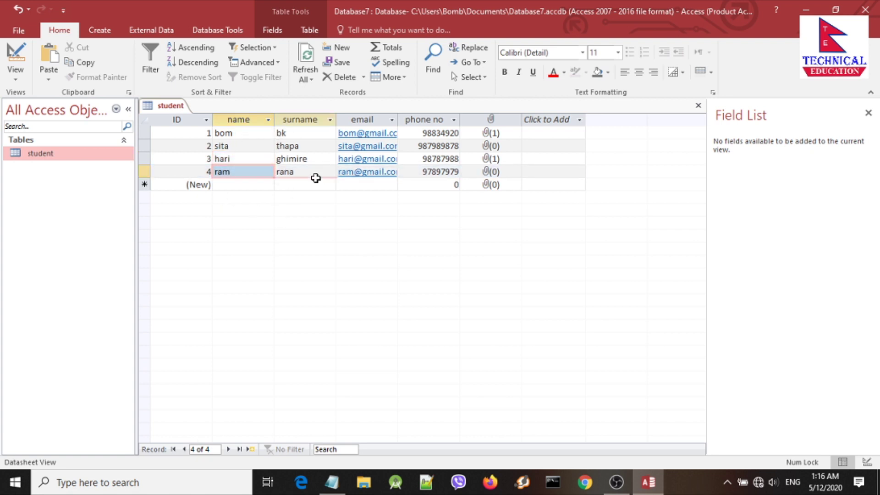
pyautogui.click(316, 184)
pyautogui.click(241, 183)
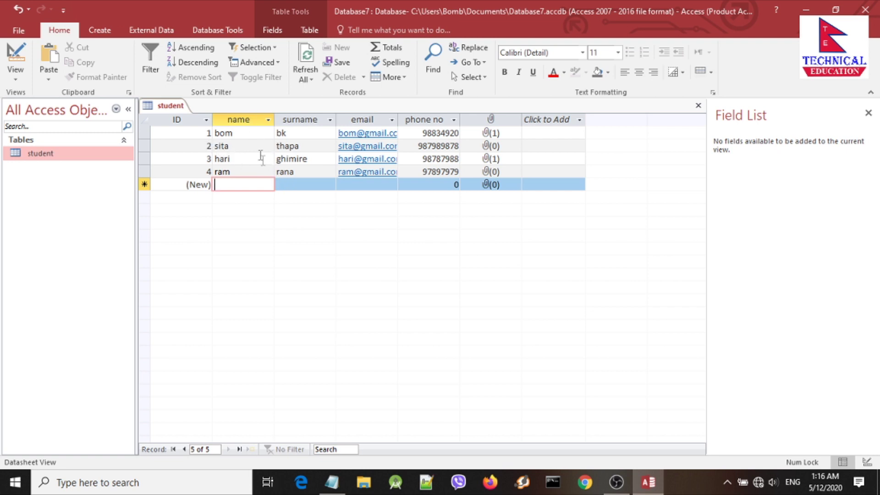
pyautogui.press('Tab')
pyautogui.press('Tab')
pyautogui.press('Tab')
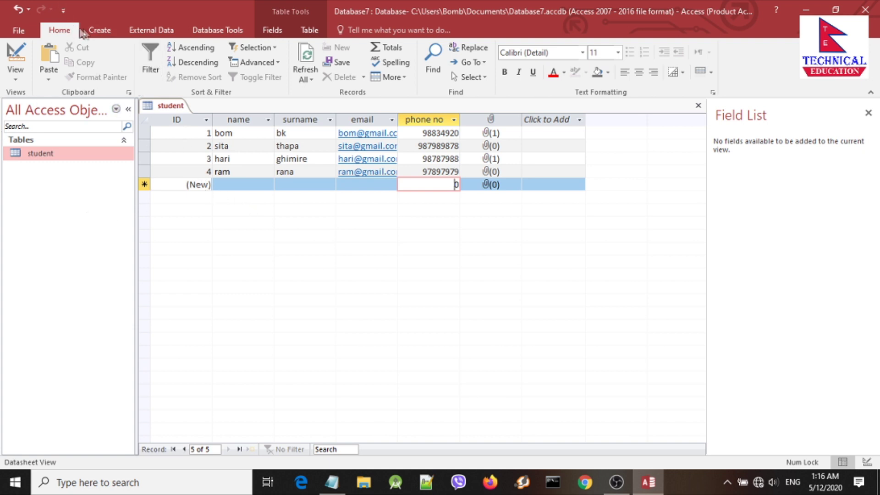
pyautogui.click(110, 34)
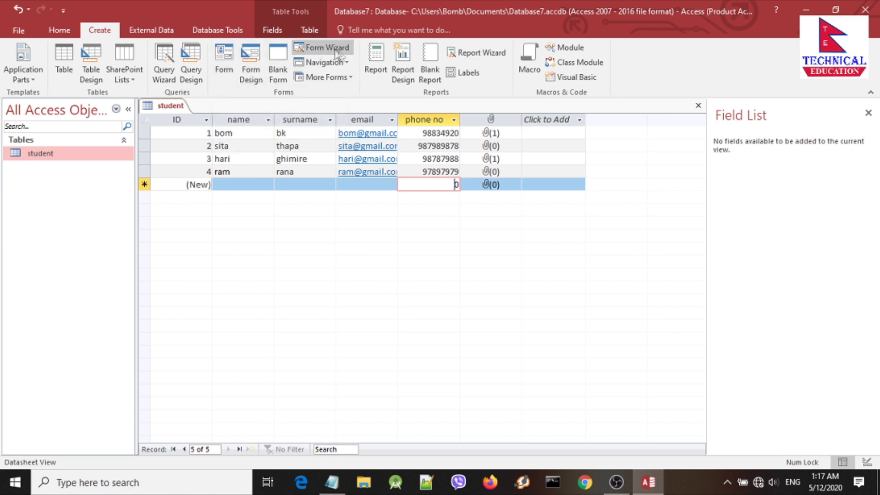
# Step: Browse More Forms, then build a quick Form from the student table
pyautogui.click(345, 78)
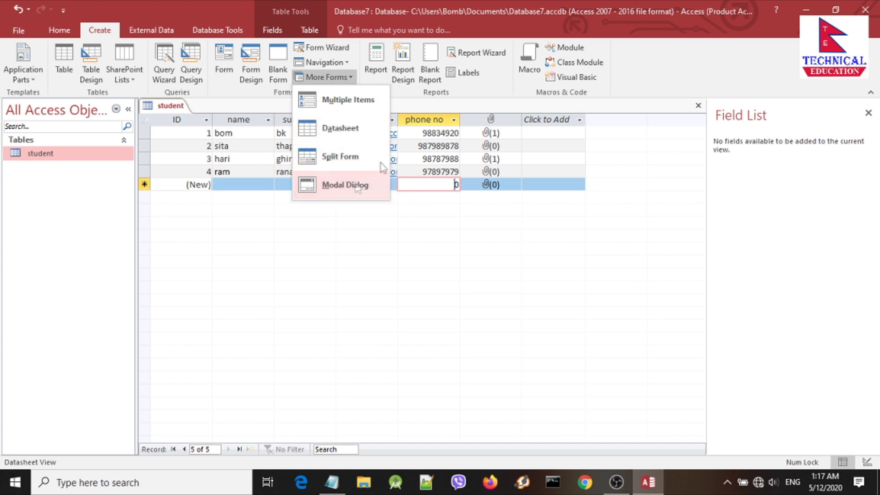
pyautogui.click(228, 74)
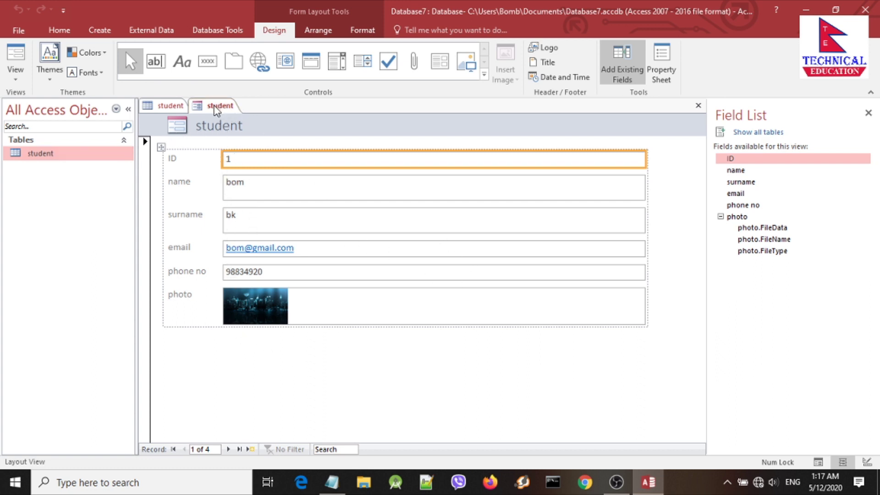
# Step: Preview the form in Form View, then switch it through Layout to Design View
pyautogui.rightClick(220, 108)
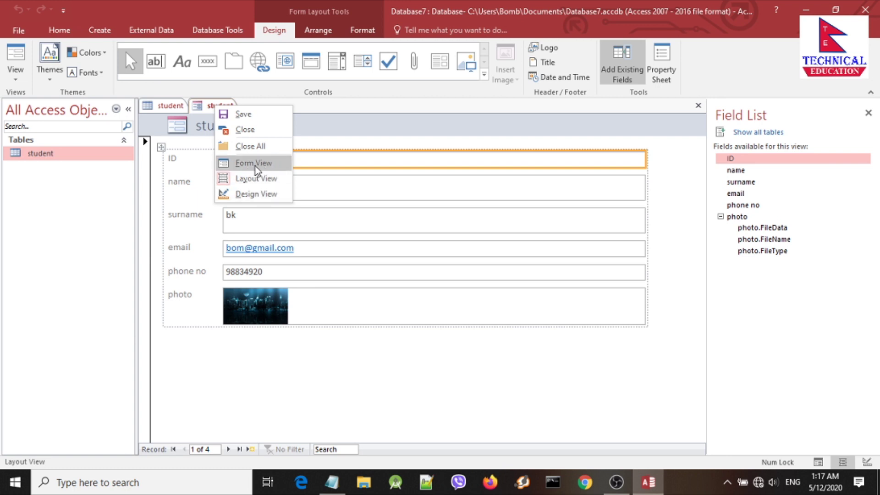
pyautogui.click(262, 165)
pyautogui.rightClick(225, 110)
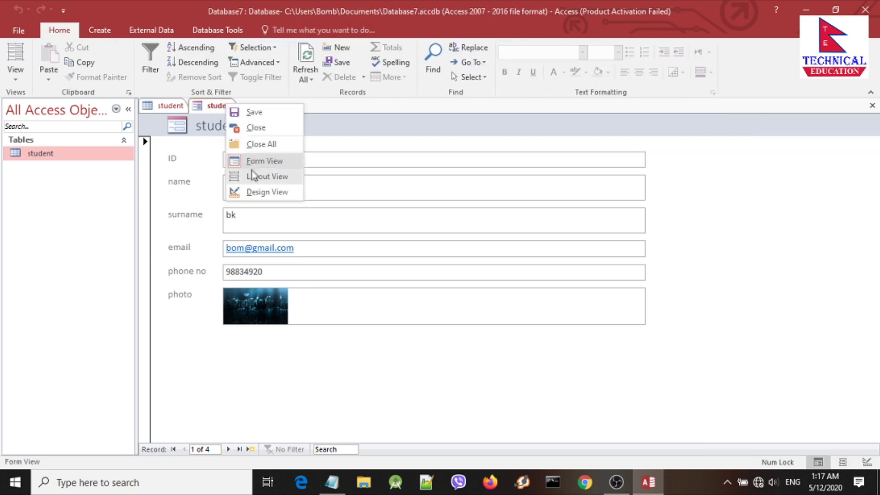
pyautogui.click(252, 174)
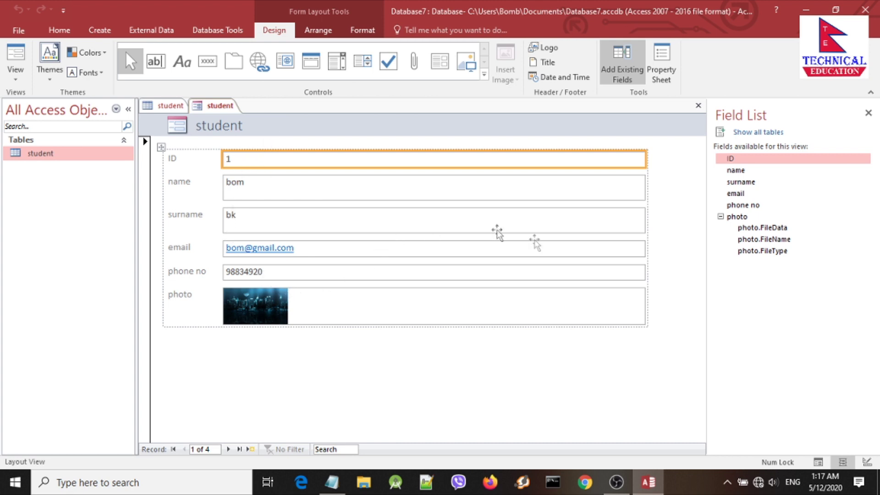
pyautogui.click(656, 202)
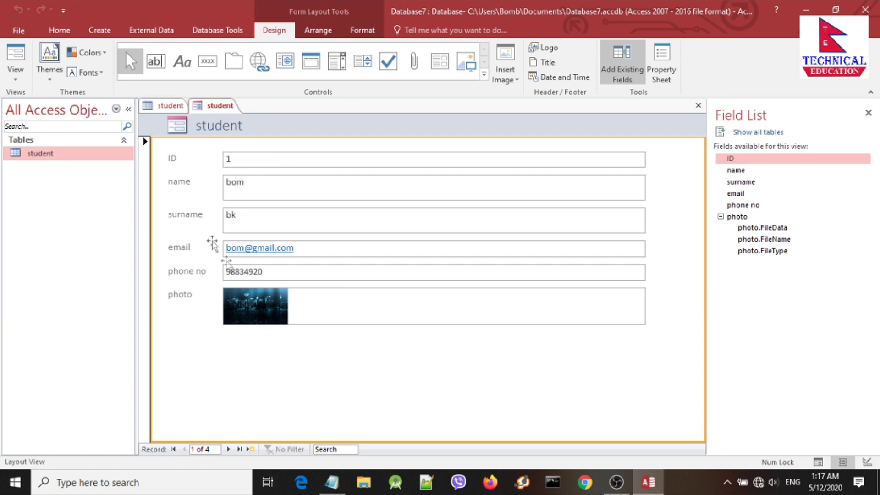
pyautogui.rightClick(210, 110)
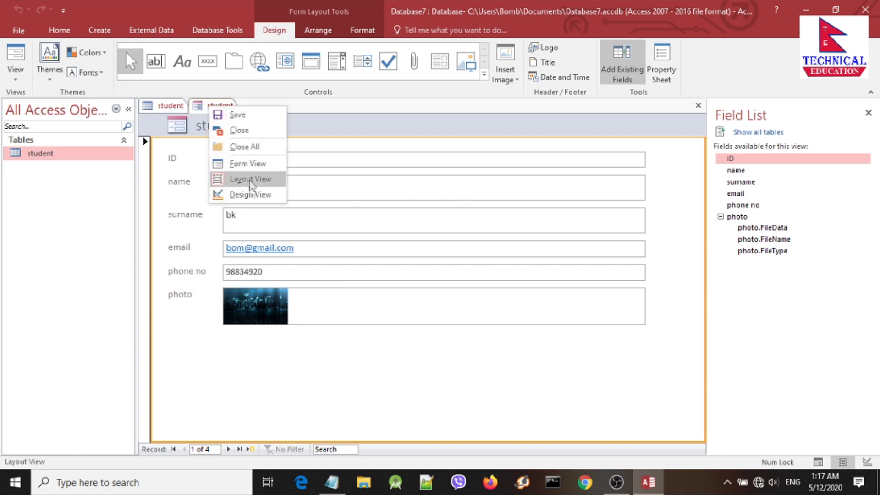
pyautogui.click(247, 194)
pyautogui.scroll(-3, 405, 276)
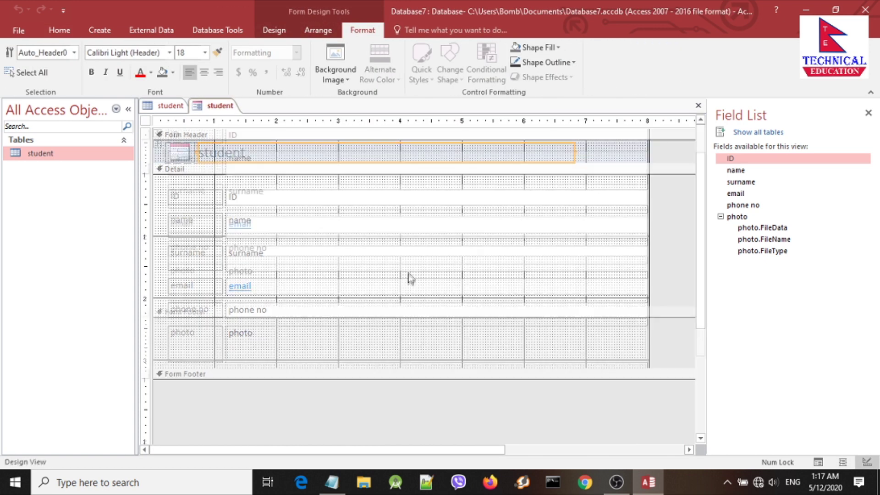
pyautogui.scroll(3, 218, 262)
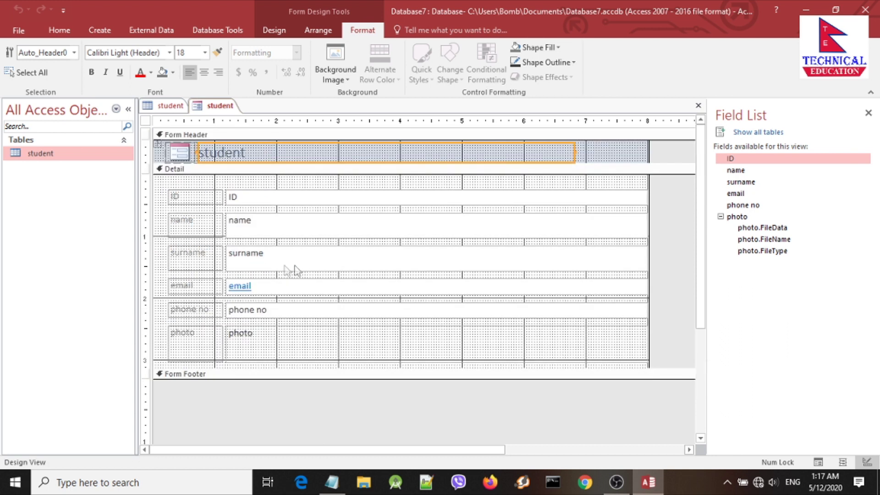
# Step: Narrow the stacked text boxes from the ID box's right edge, then start saving
pyautogui.click(544, 201)
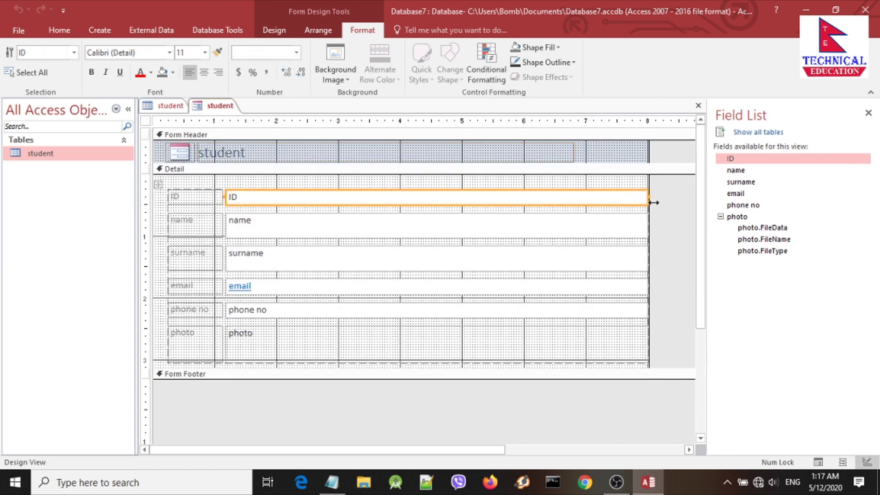
pyautogui.moveTo(648, 202); pyautogui.dragTo(617, 198)
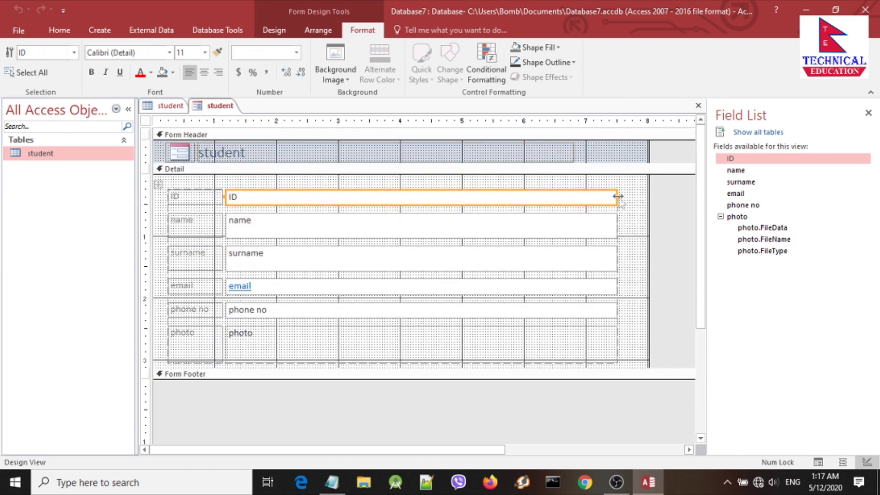
pyautogui.click(467, 344)
pyautogui.click(454, 257)
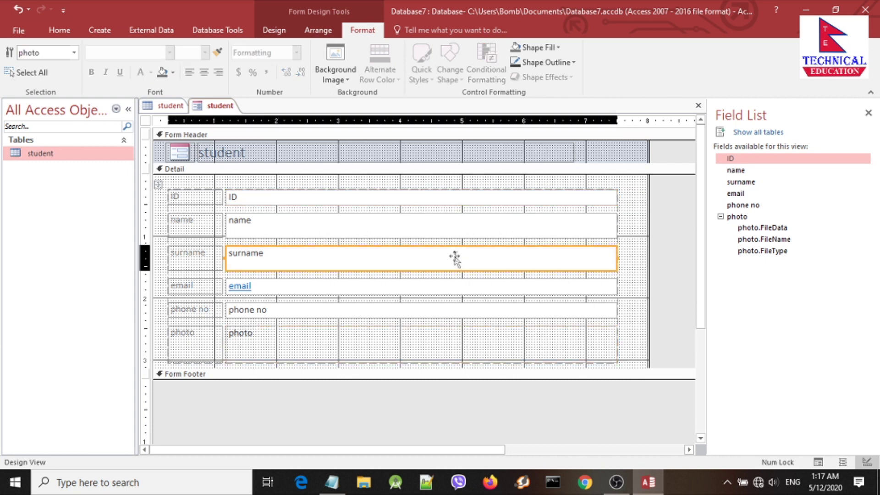
pyautogui.click(382, 210)
pyautogui.scroll(-4, 298, 350)
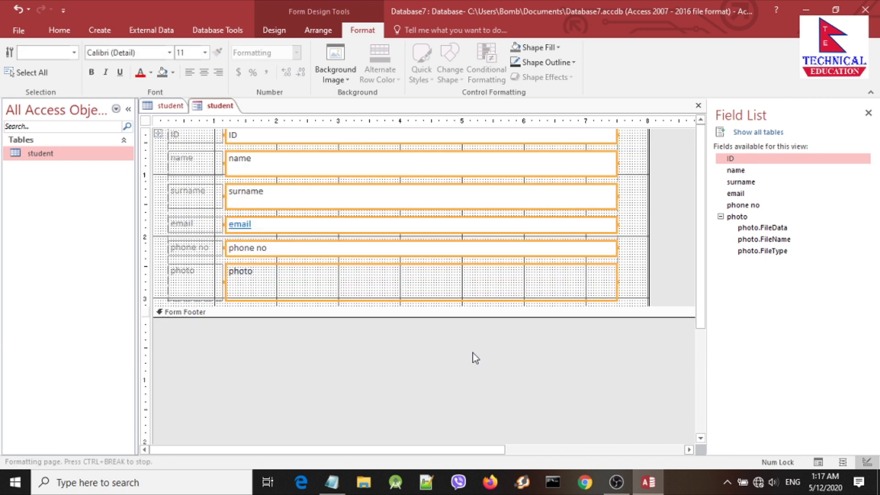
pyautogui.scroll(4, 264, 275)
pyautogui.rightClick(222, 108)
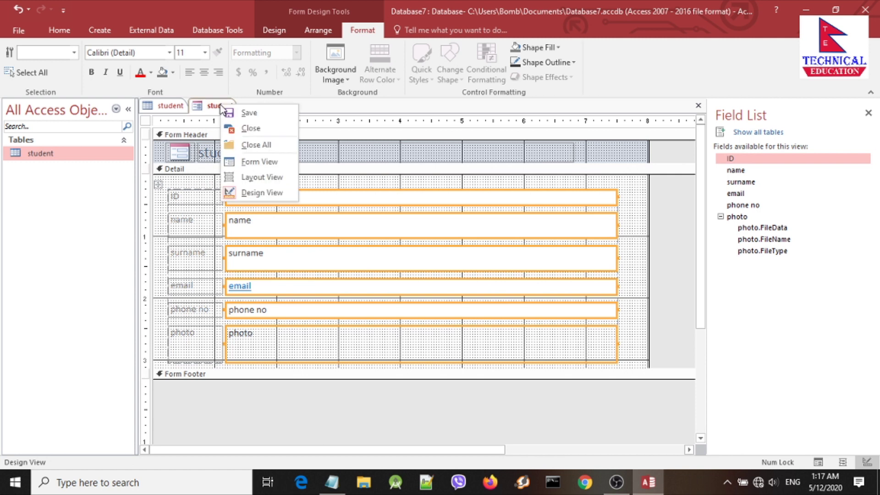
pyautogui.click(256, 115)
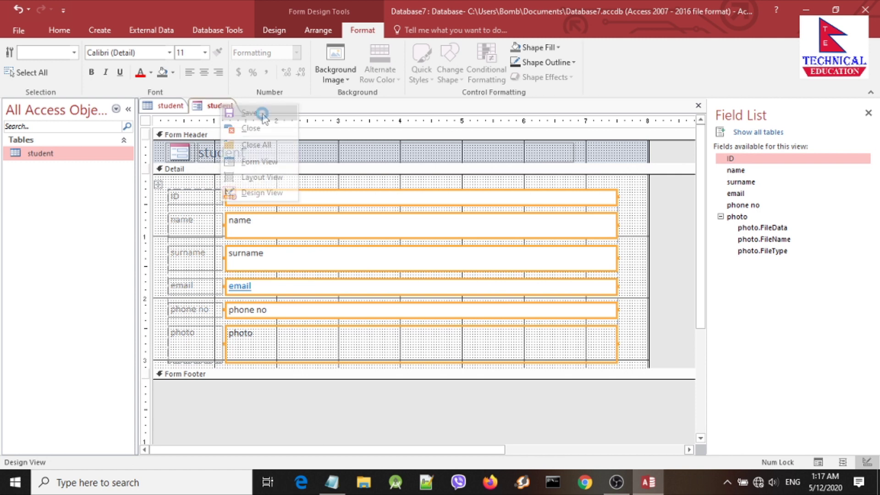
# Step: Confirm the name 'student Form' and find it under Forms in the Navigation Pane
pyautogui.click(420, 172)
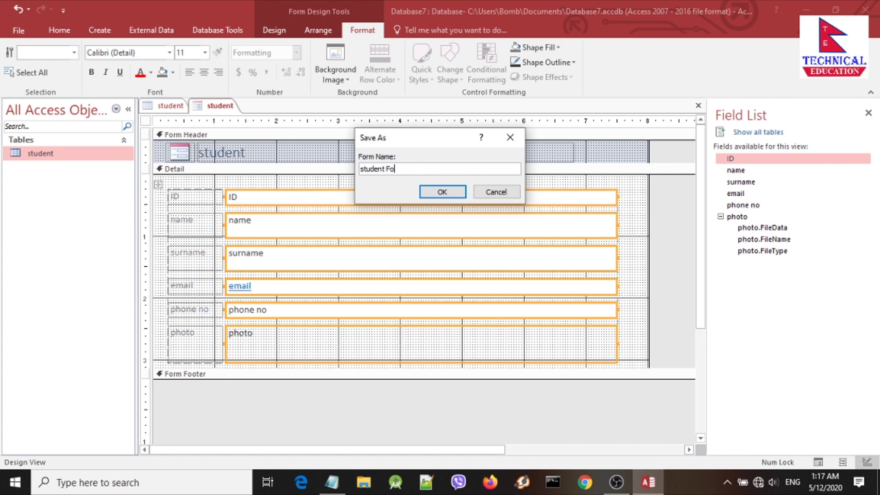
pyautogui.click(448, 196)
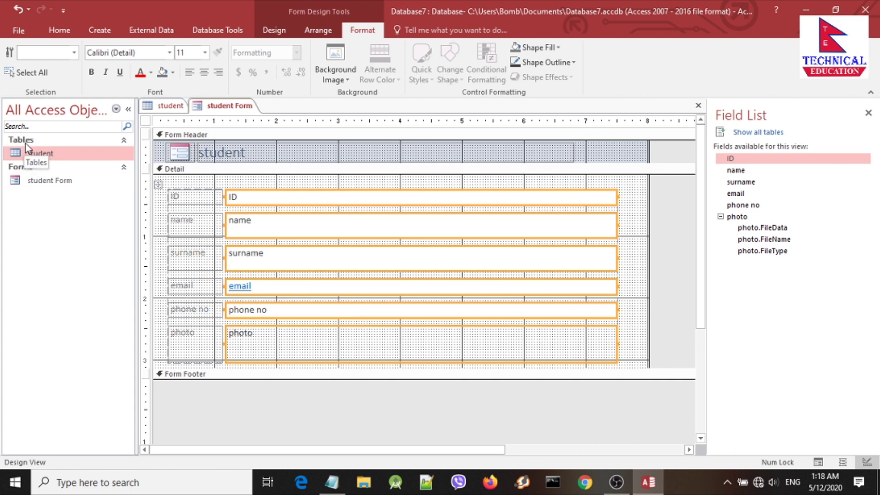
pyautogui.click(37, 154)
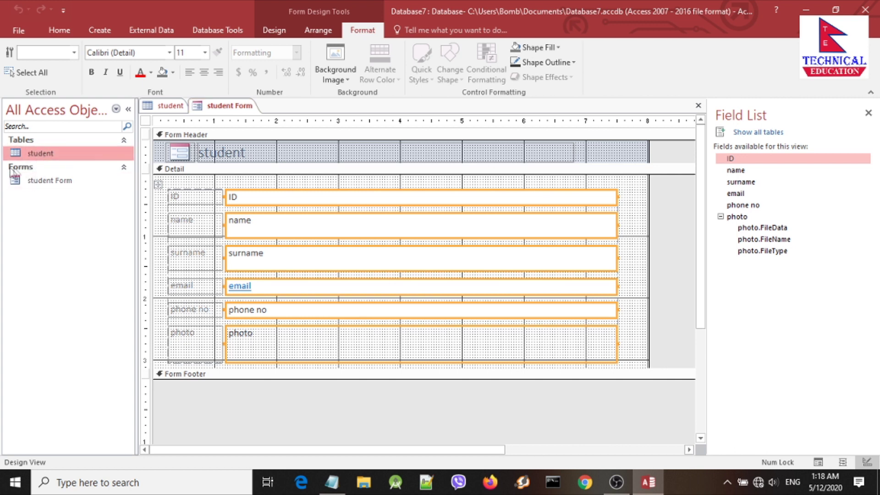
pyautogui.click(26, 171)
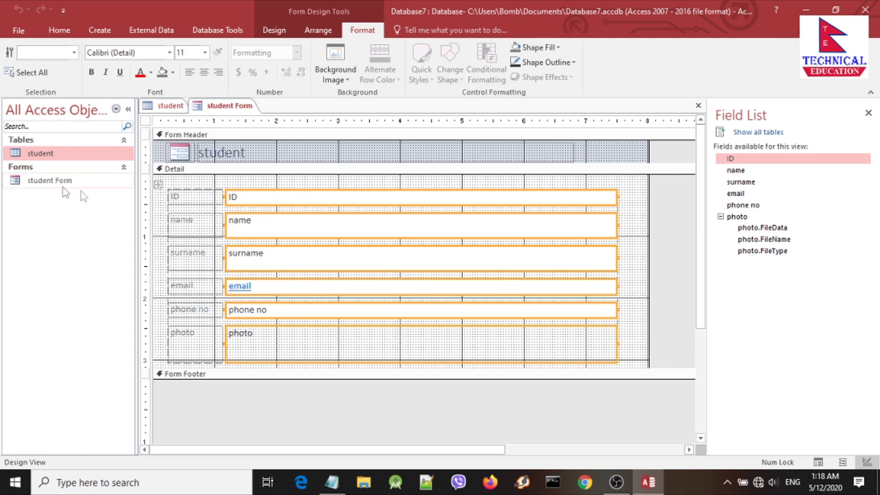
pyautogui.click(62, 180)
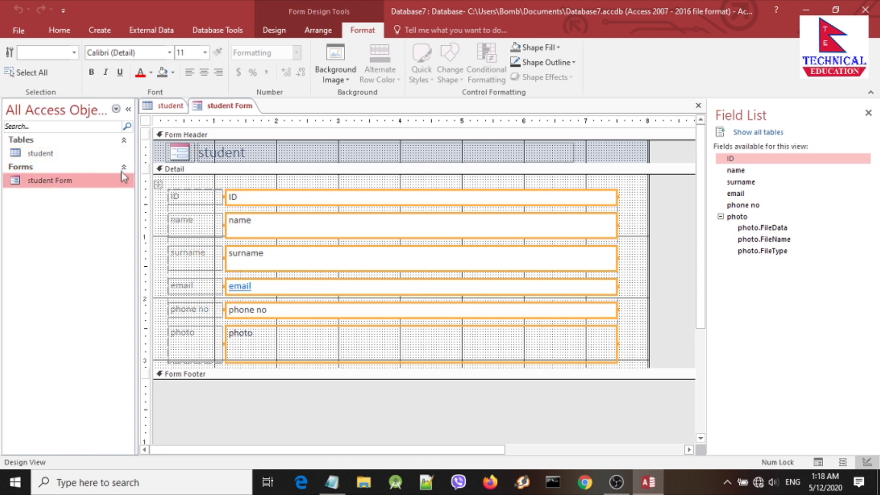
pyautogui.click(124, 167)
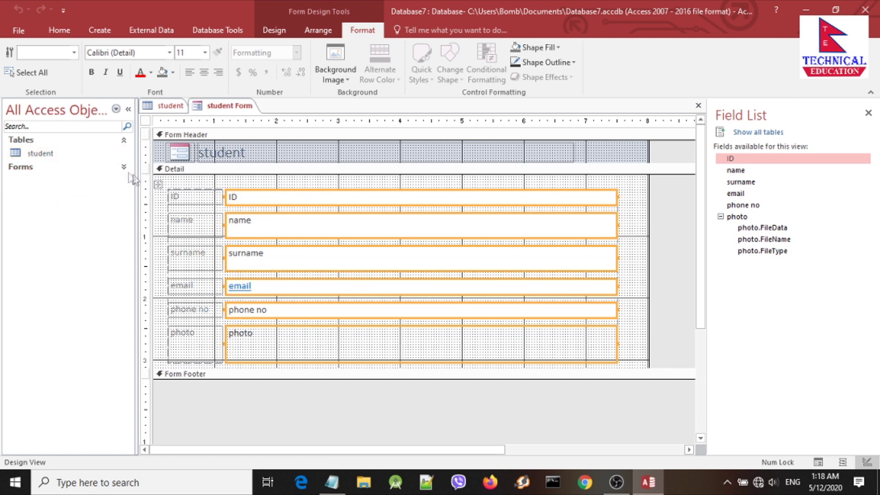
pyautogui.click(71, 181)
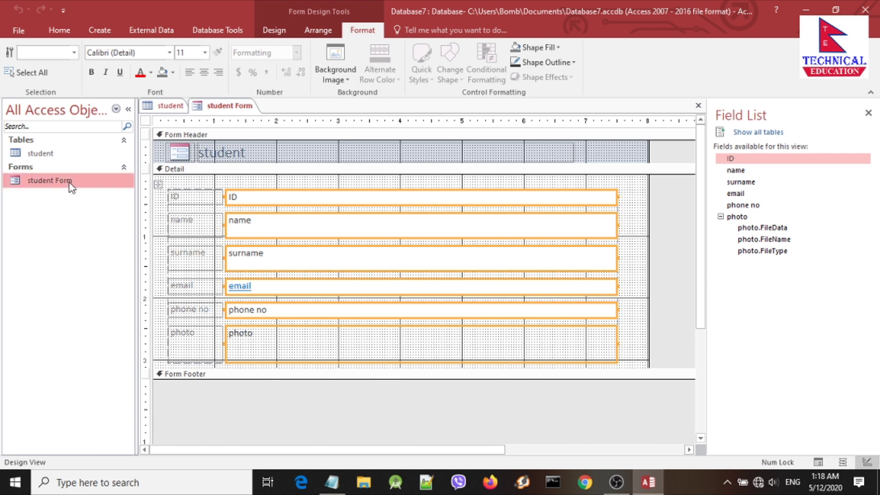
pyautogui.scroll(-2, 339, 271)
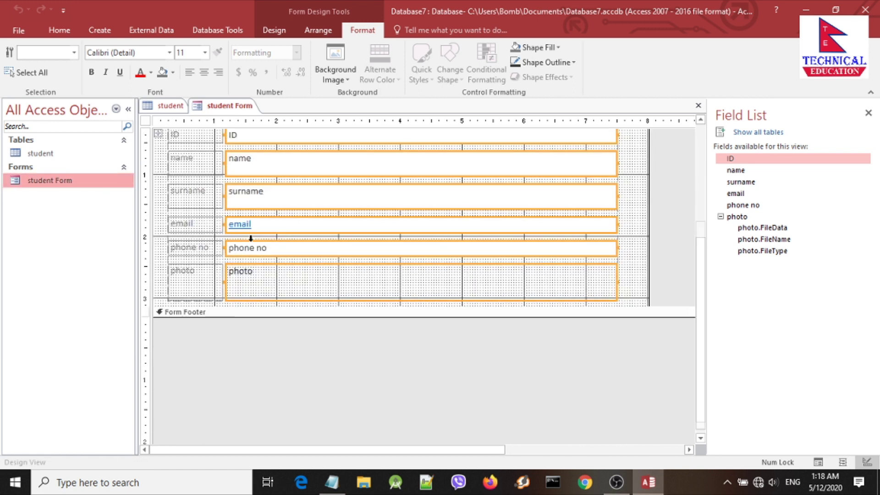
pyautogui.scroll(2, 379, 226)
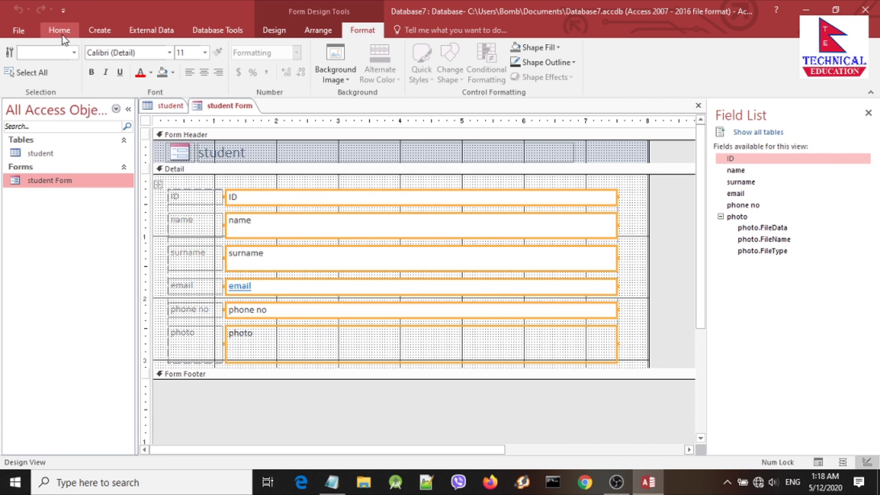
pyautogui.click(99, 31)
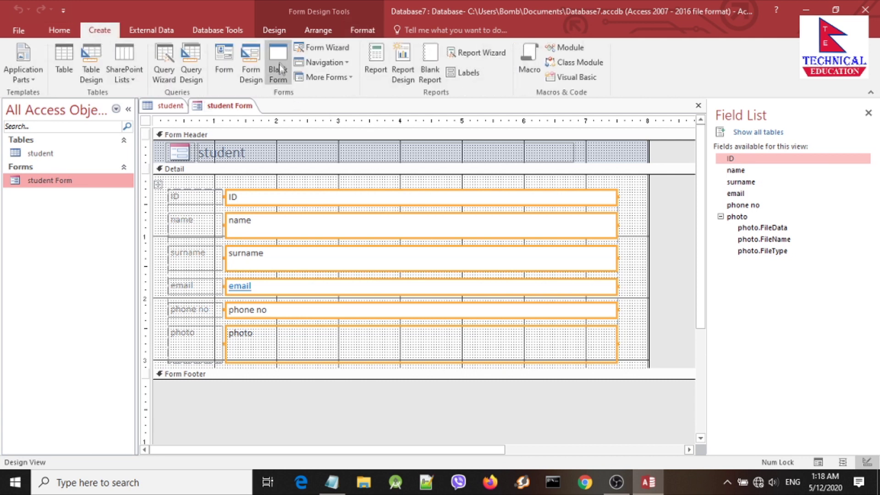
# Step: Start the Form Wizard on Table: student and add ID, name, surname, email, phone no, photo
pyautogui.click(323, 47)
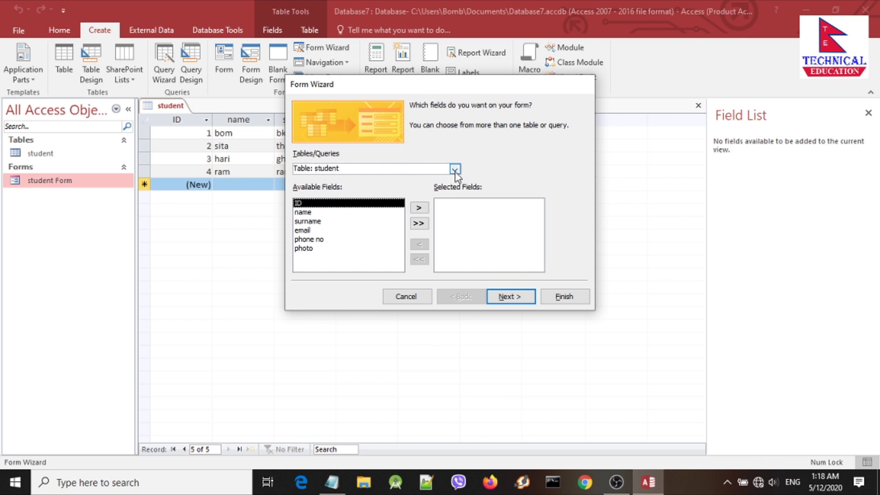
pyautogui.click(455, 169)
pyautogui.click(373, 175)
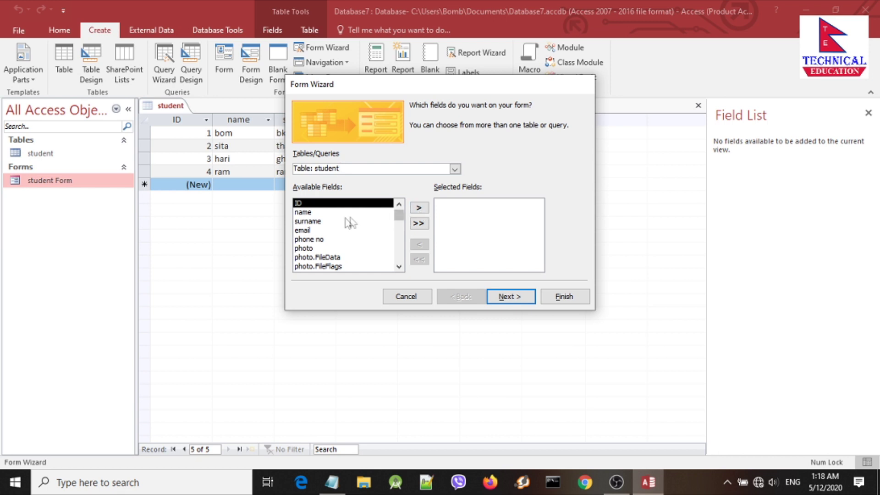
pyautogui.click(419, 209)
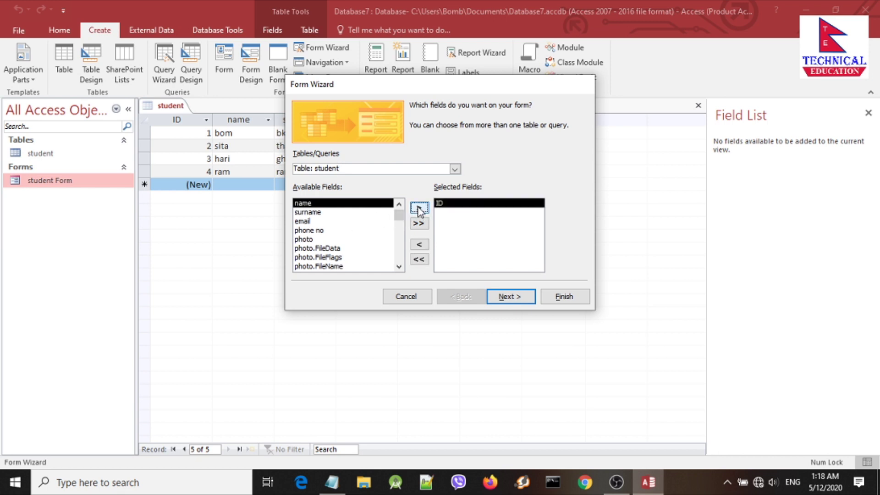
pyautogui.click(418, 207)
pyautogui.click(418, 207)
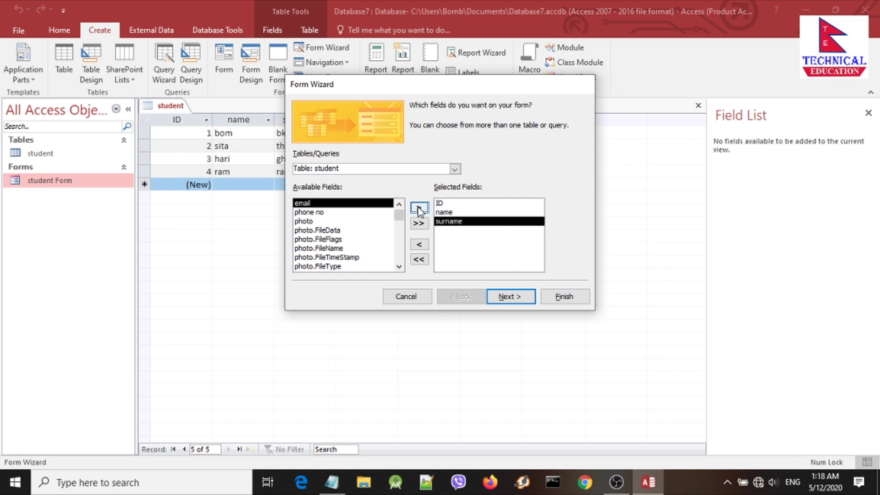
pyautogui.click(418, 208)
pyautogui.click(419, 208)
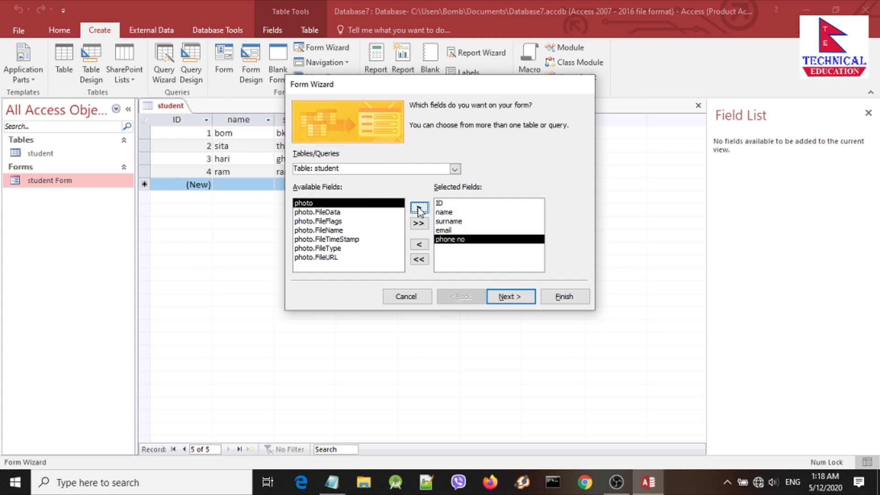
pyautogui.click(418, 208)
pyautogui.click(511, 298)
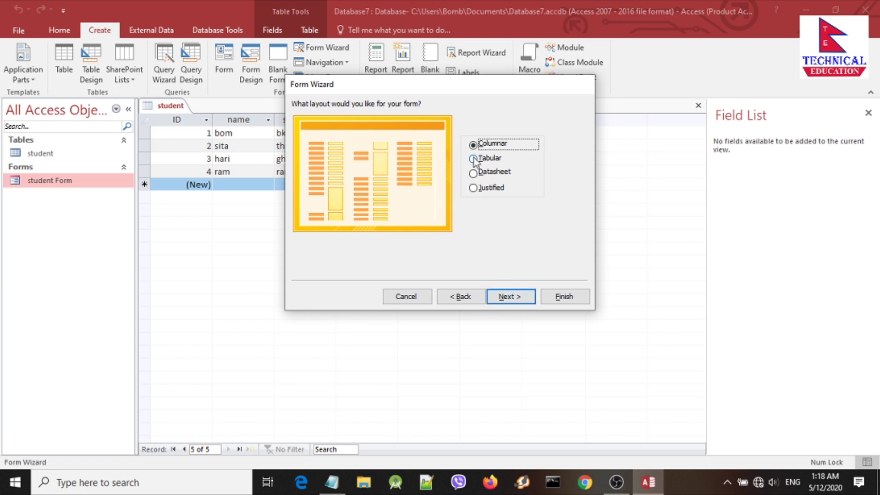
# Step: Compare layouts, choose Columnar, title it 'student Wizard form' and finish
pyautogui.click(474, 160)
pyautogui.click(475, 174)
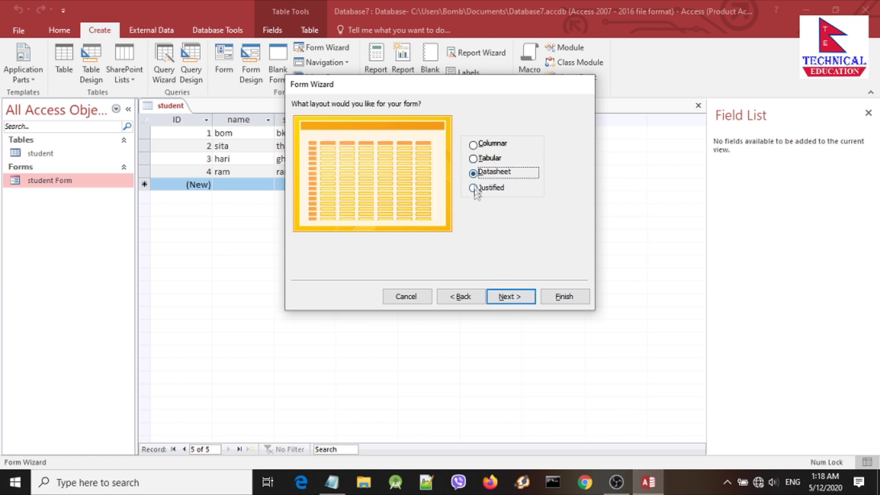
pyautogui.click(474, 145)
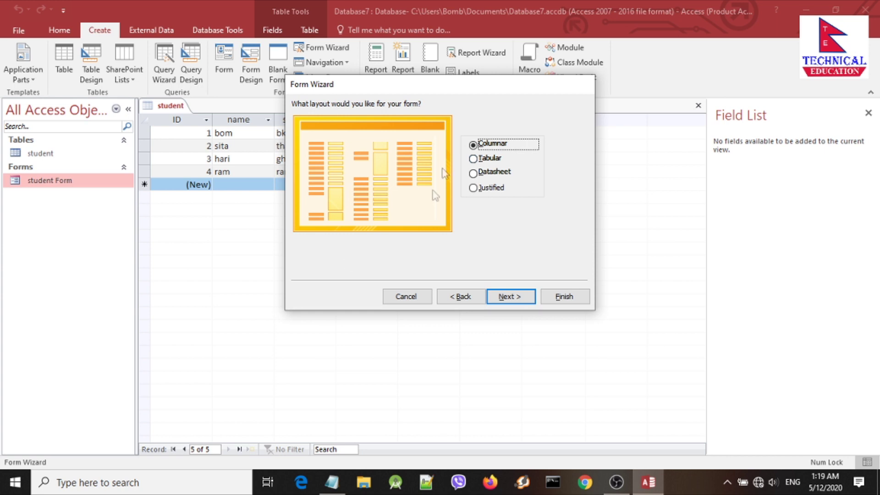
pyautogui.click(472, 159)
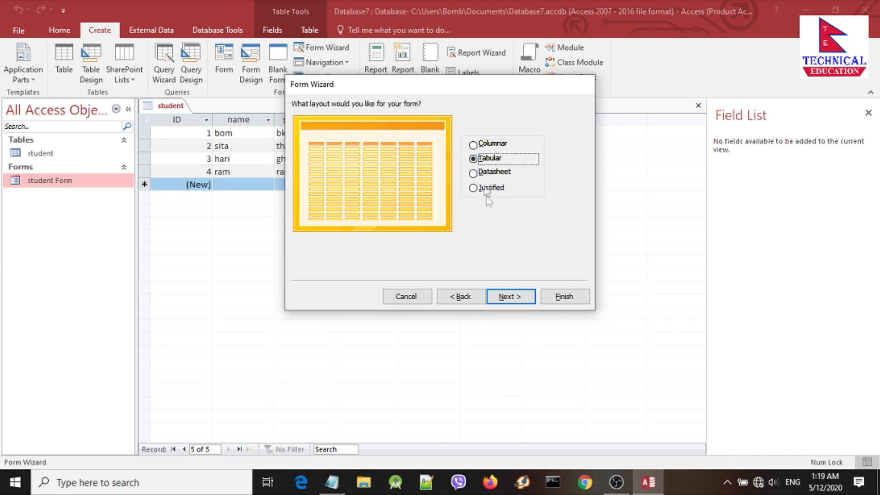
pyautogui.click(475, 174)
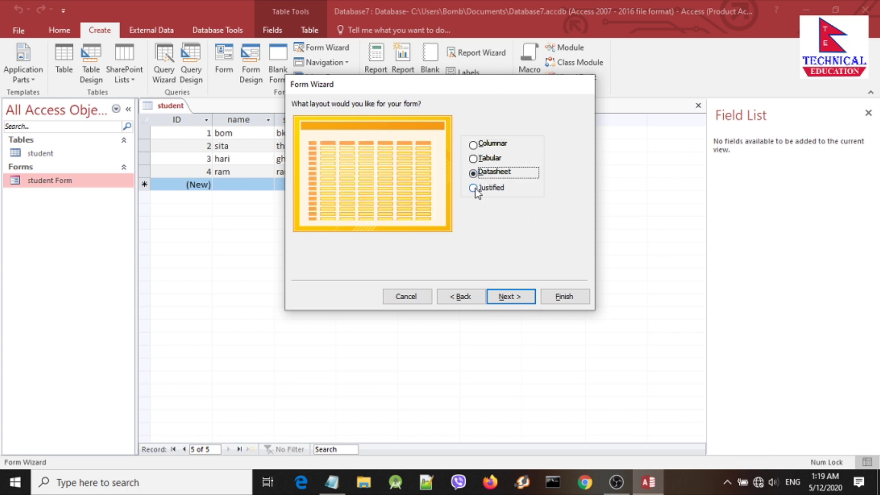
pyautogui.click(473, 189)
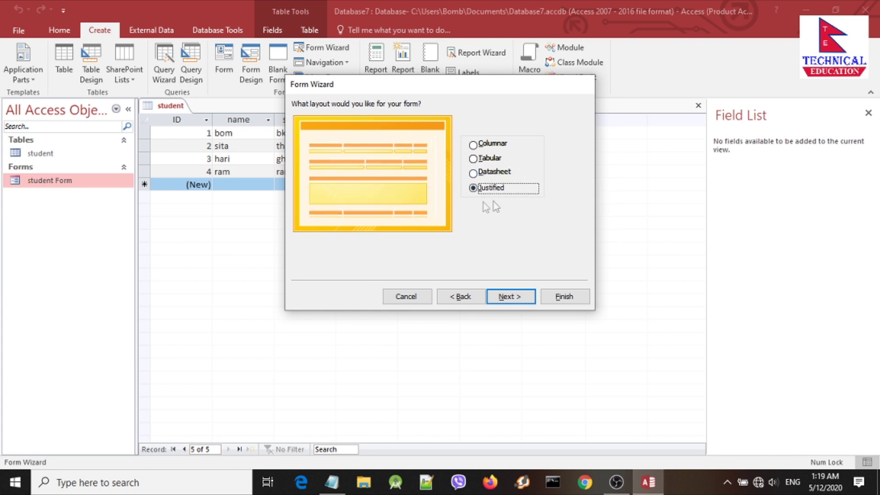
pyautogui.click(479, 145)
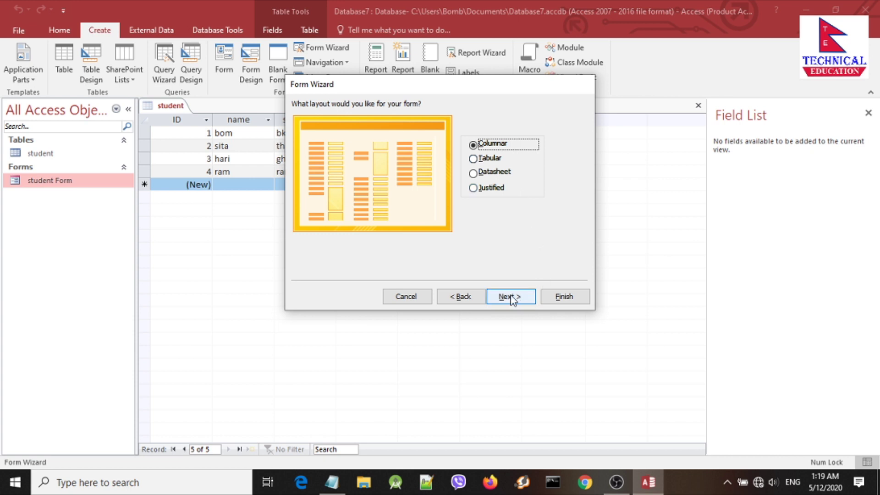
pyautogui.click(530, 302)
pyautogui.click(441, 124)
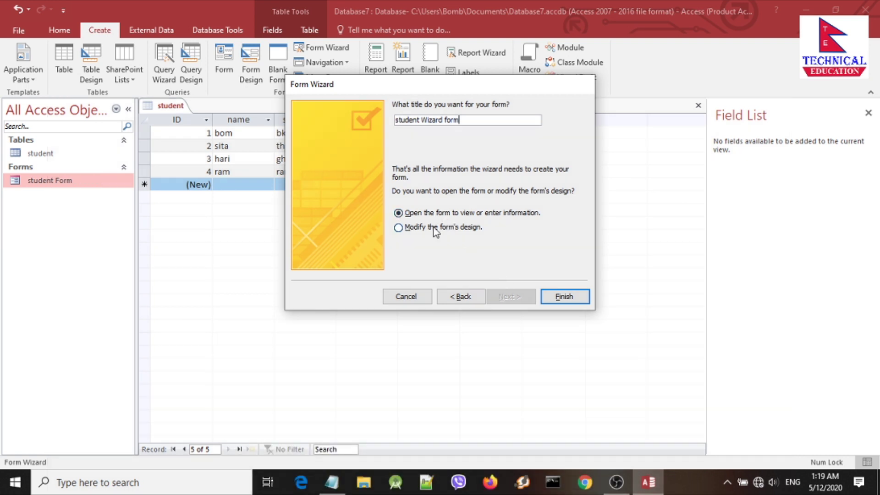
pyautogui.click(566, 298)
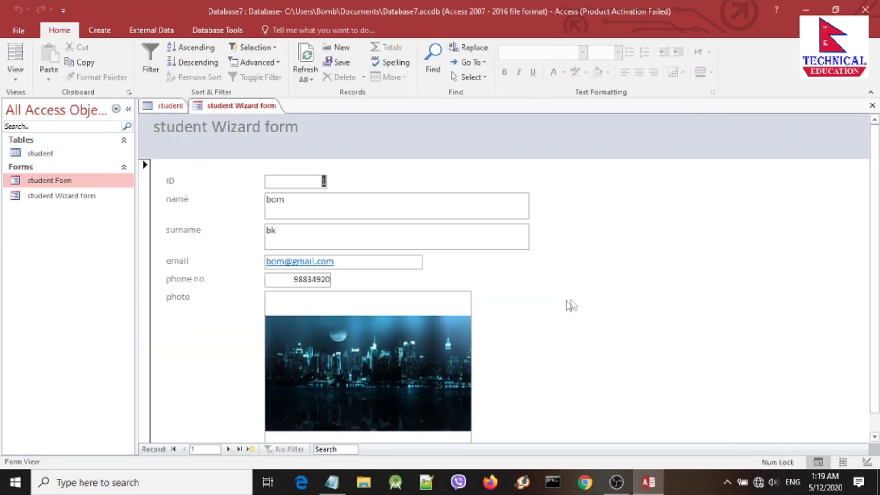
pyautogui.scroll(-1, 411, 240)
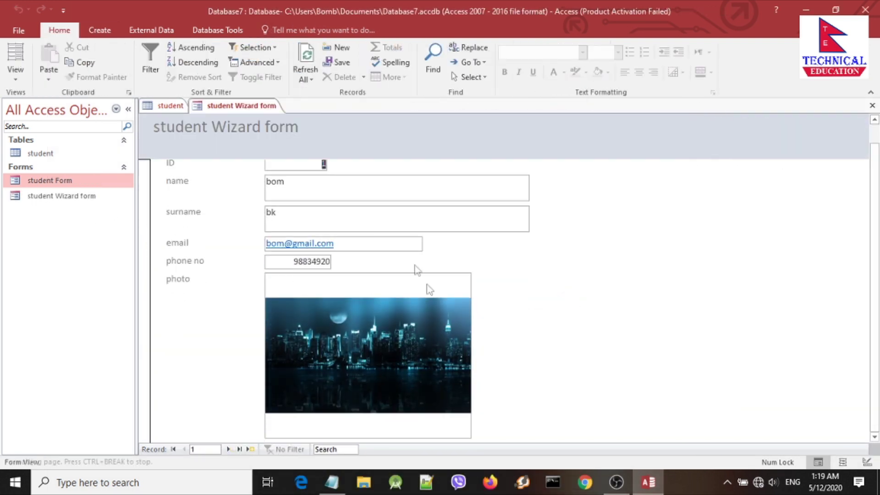
pyautogui.click(247, 247)
pyautogui.click(441, 283)
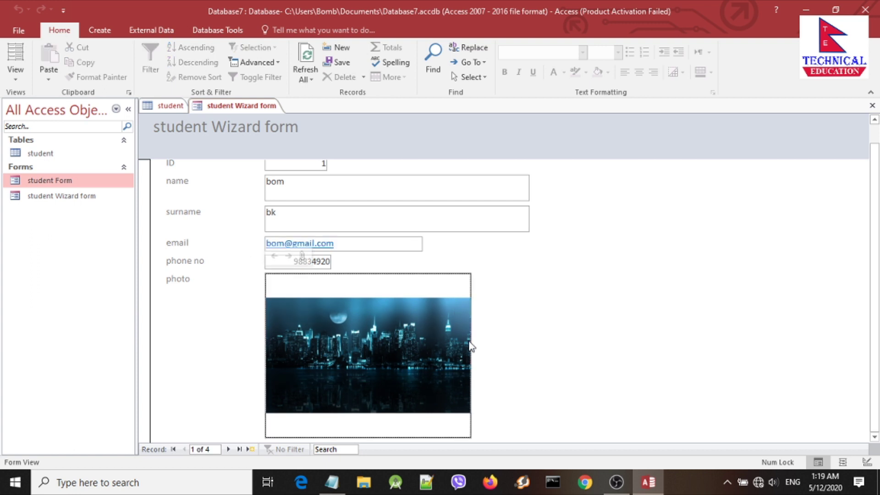
pyautogui.scroll(1, 468, 321)
pyautogui.click(307, 194)
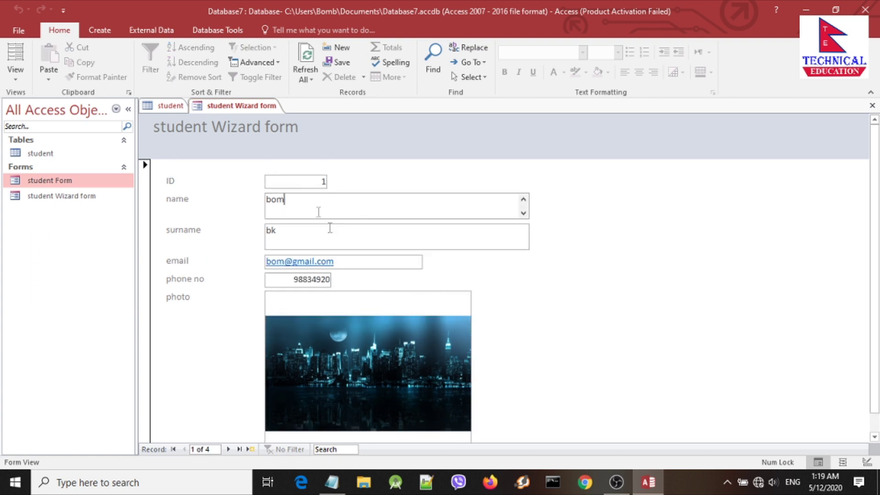
pyautogui.scroll(-1, 328, 227)
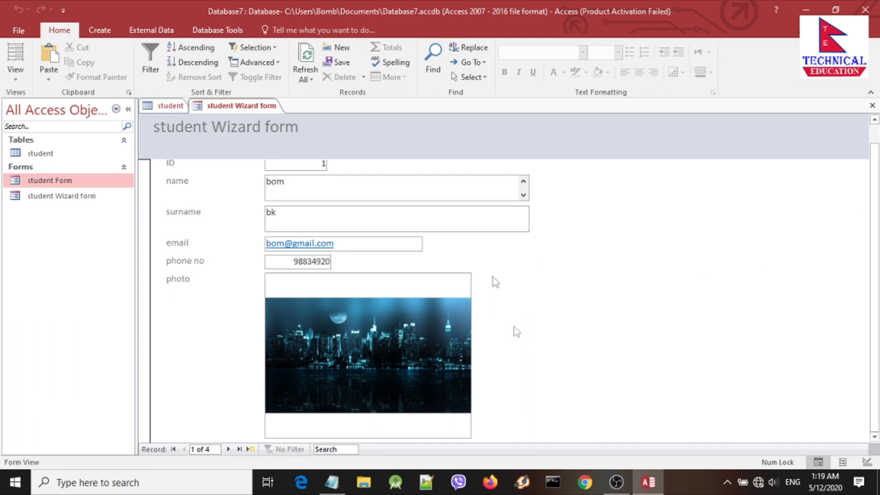
# Step: In Design View, make the photo control shorter and narrower
pyautogui.rightClick(231, 106)
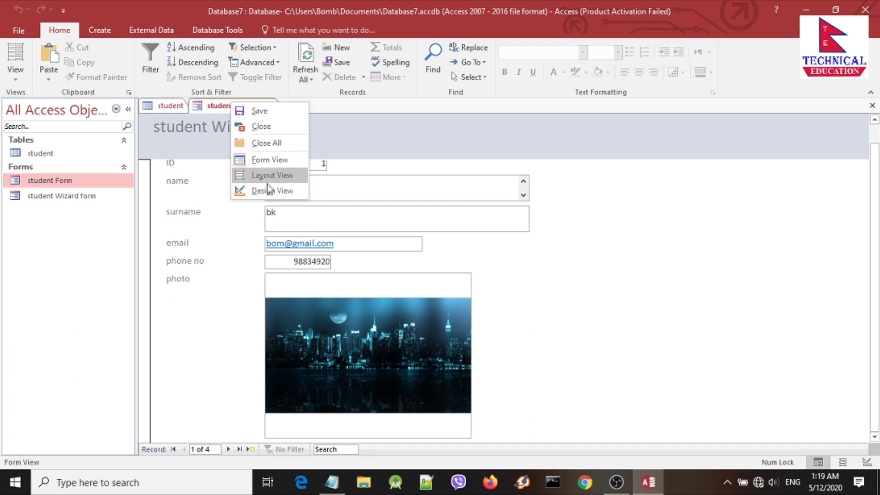
pyautogui.click(269, 191)
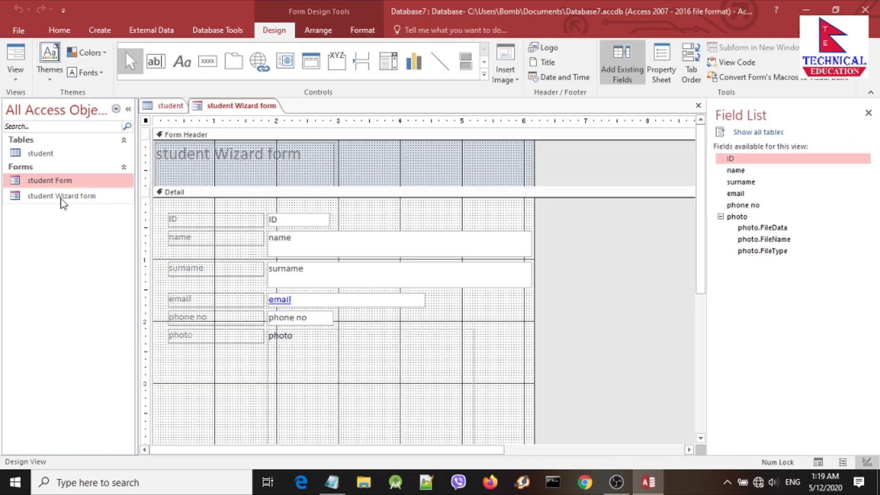
pyautogui.scroll(-3, 416, 330)
pyautogui.scroll(3, 288, 293)
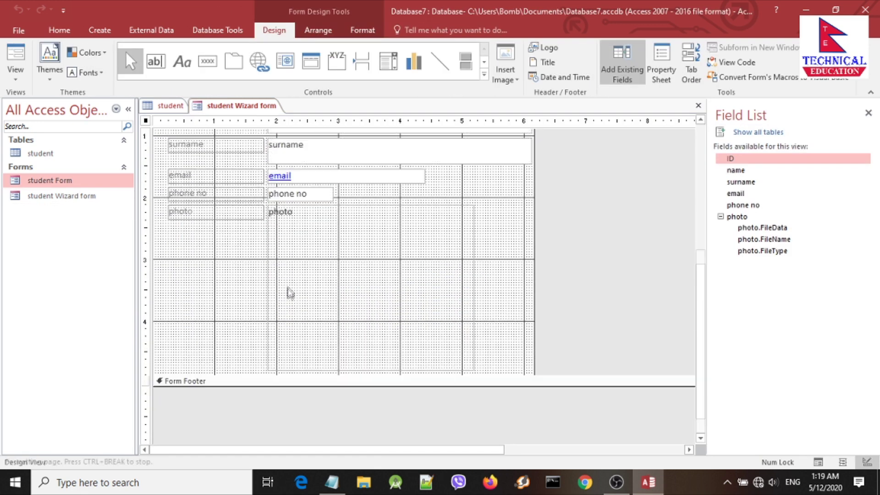
pyautogui.click(303, 270)
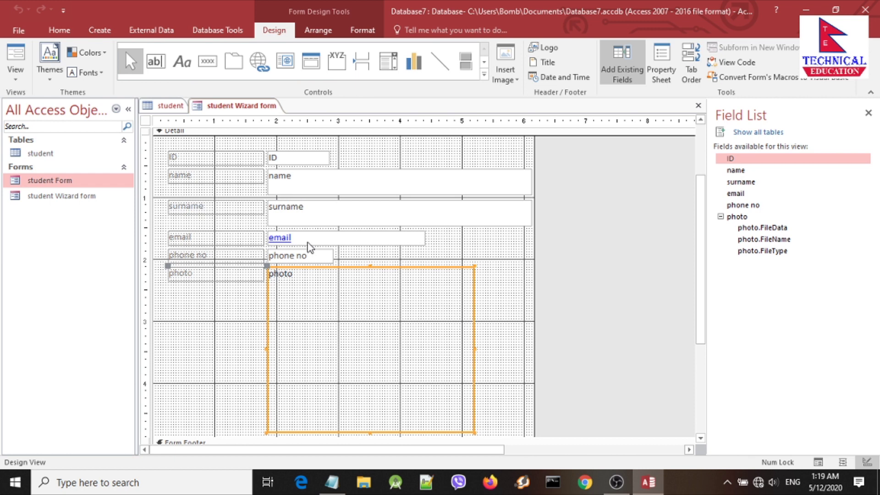
pyautogui.moveTo(369, 430); pyautogui.dragTo(369, 375)
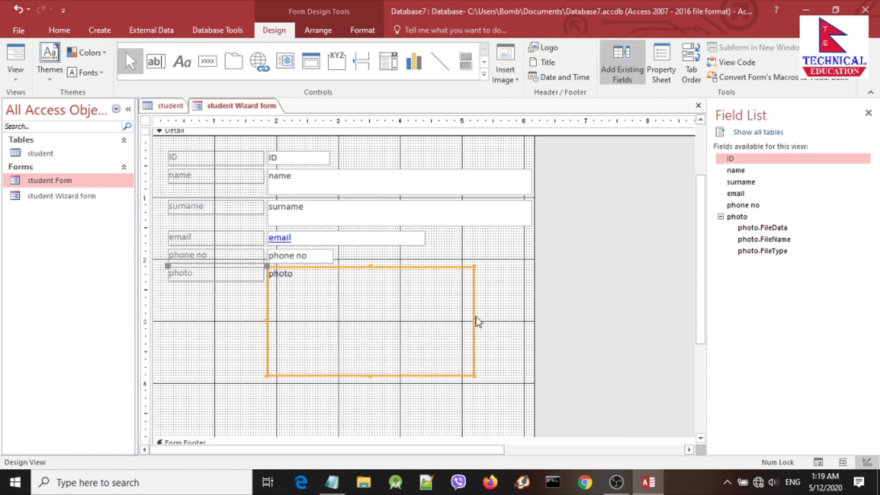
pyautogui.moveTo(473, 318); pyautogui.dragTo(451, 318)
# Step: Narrow the name and surname text boxes, then reselect the photo control
pyautogui.click(487, 174)
pyautogui.moveTo(530, 181); pyautogui.dragTo(479, 181)
pyautogui.moveTo(530, 212); pyautogui.dragTo(479, 215)
pyautogui.click(497, 262)
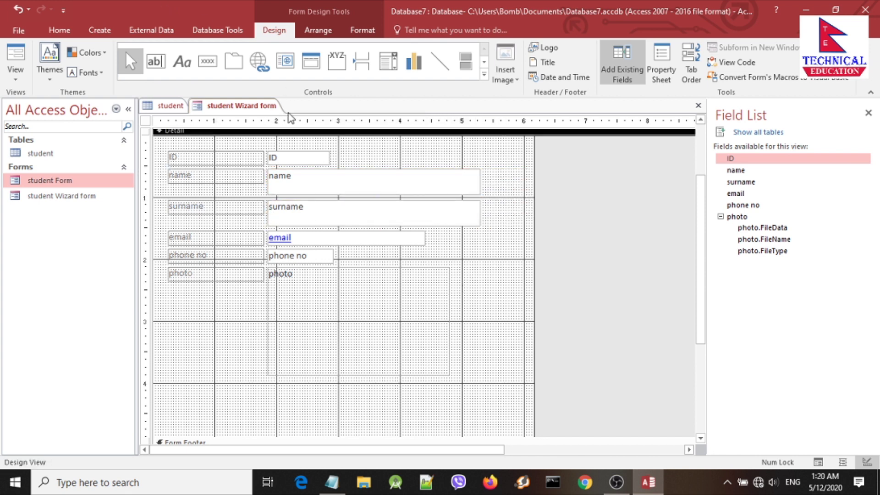
pyautogui.click(302, 310)
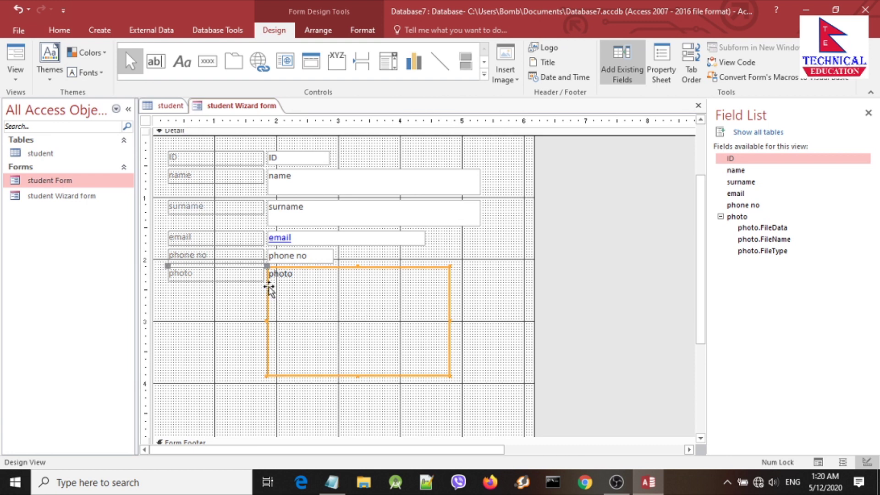
pyautogui.scroll(-3, 269, 289)
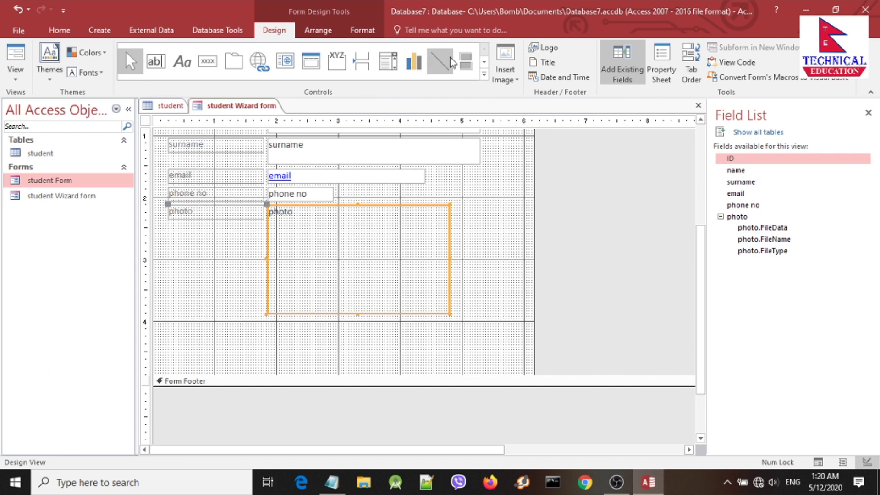
# Step: Place a new command button in the Detail section below the photo box
pyautogui.click(210, 65)
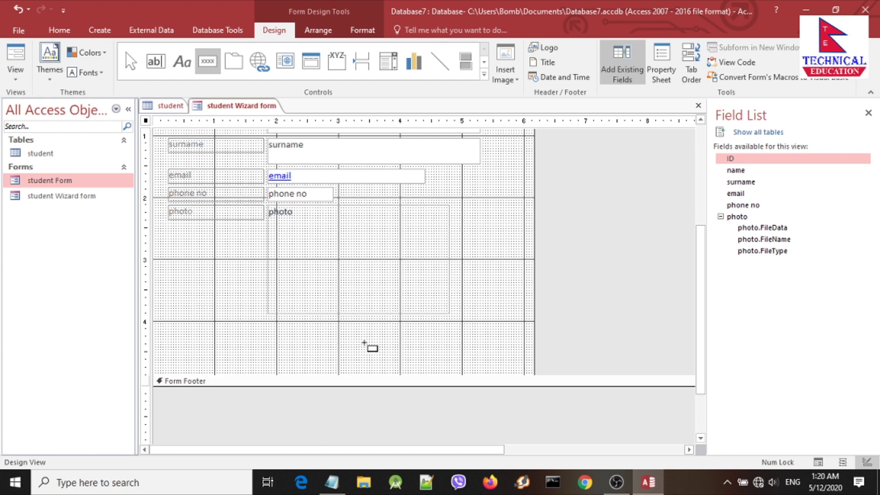
pyautogui.click(401, 349)
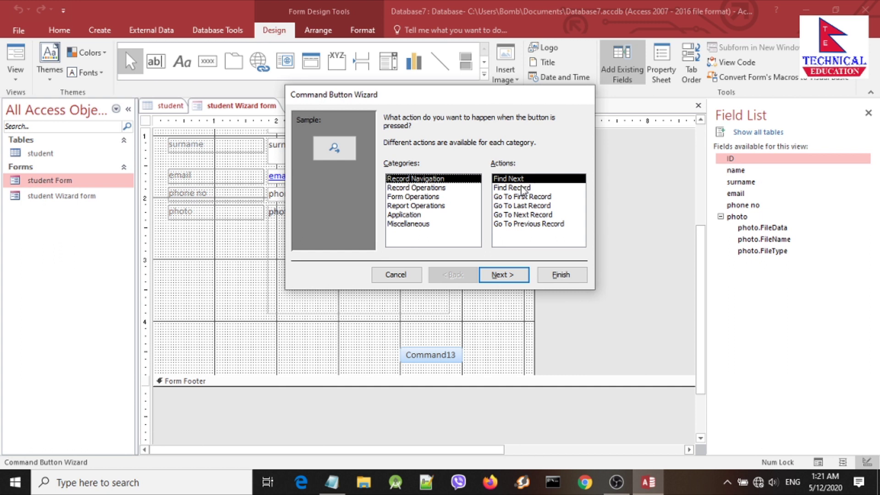
# Step: Preview Find, First, Last, Next and Previous Record actions, then show Record Operations
pyautogui.click(517, 189)
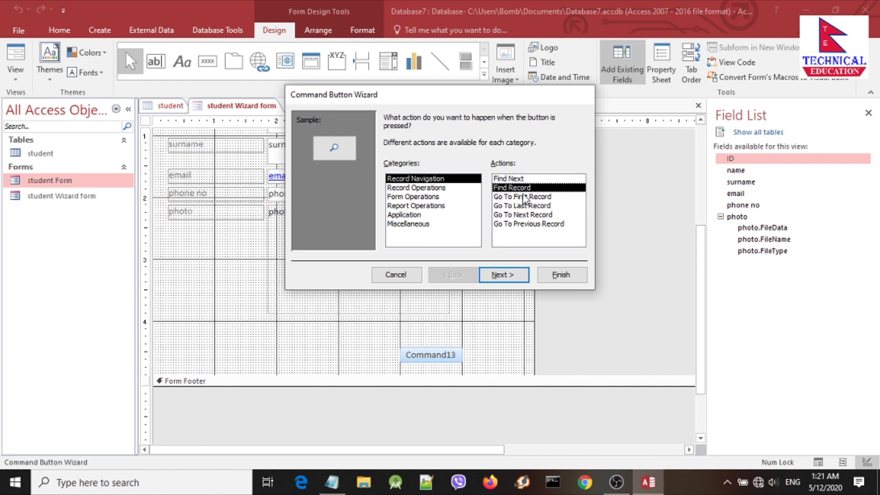
pyautogui.click(525, 197)
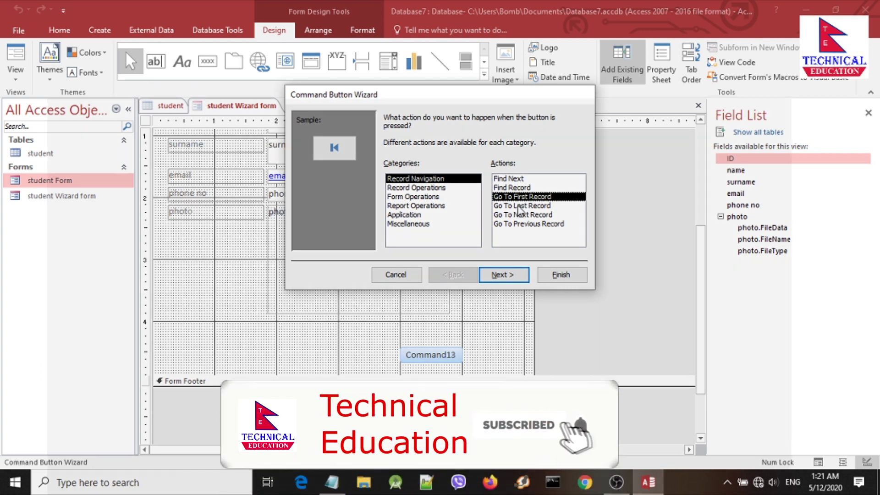
pyautogui.click(518, 206)
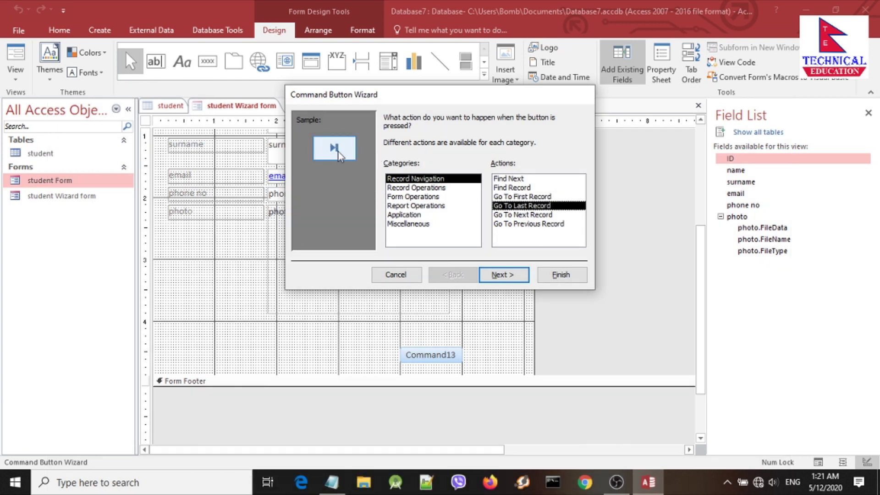
pyautogui.click(534, 216)
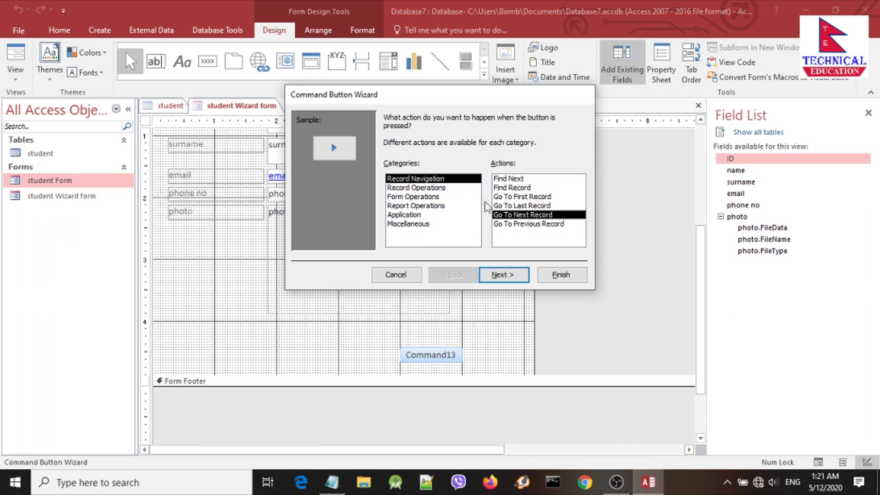
pyautogui.click(519, 225)
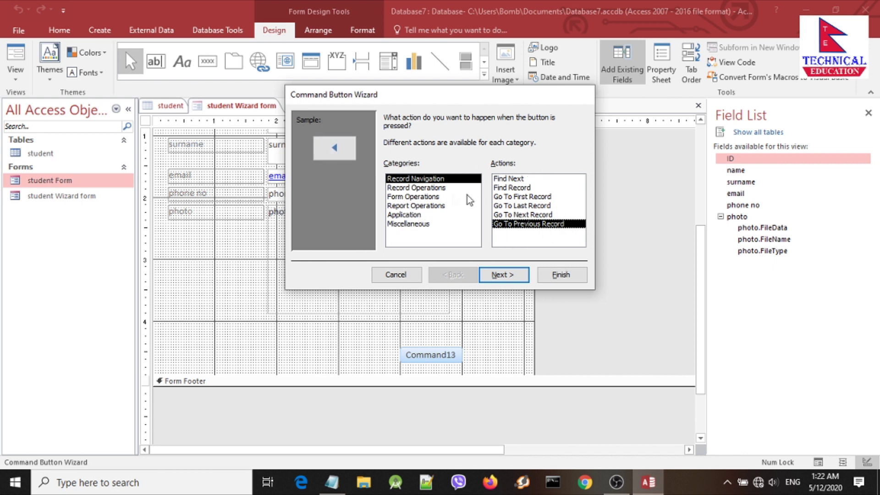
pyautogui.click(512, 188)
pyautogui.click(413, 191)
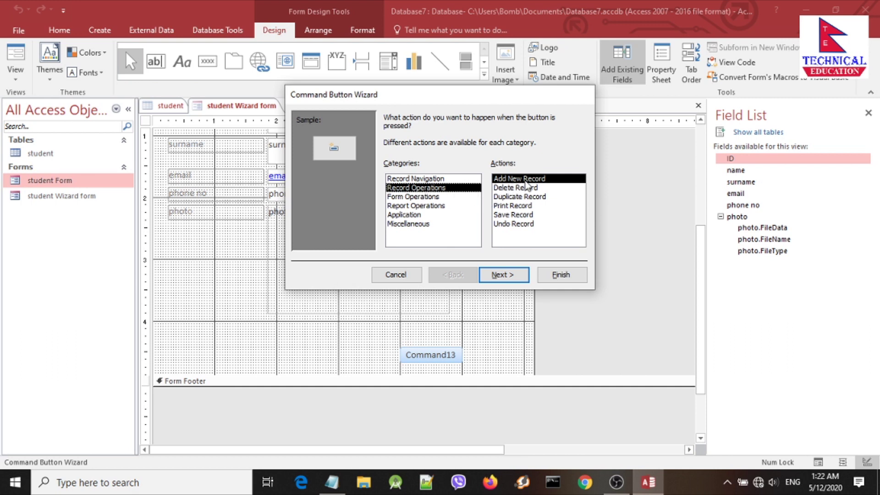
# Step: Preview the Delete, Duplicate, Print, Save and Undo Record actions, then switch to Form Operations
pyautogui.click(505, 188)
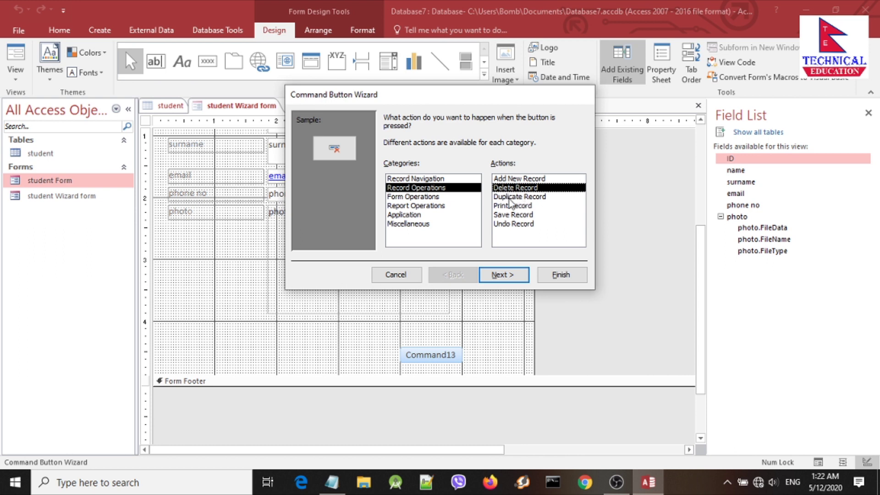
pyautogui.click(509, 197)
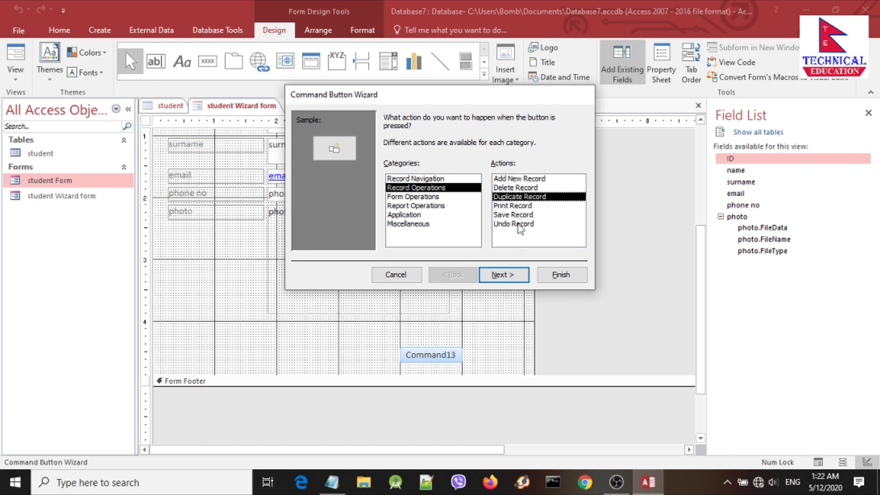
pyautogui.click(513, 209)
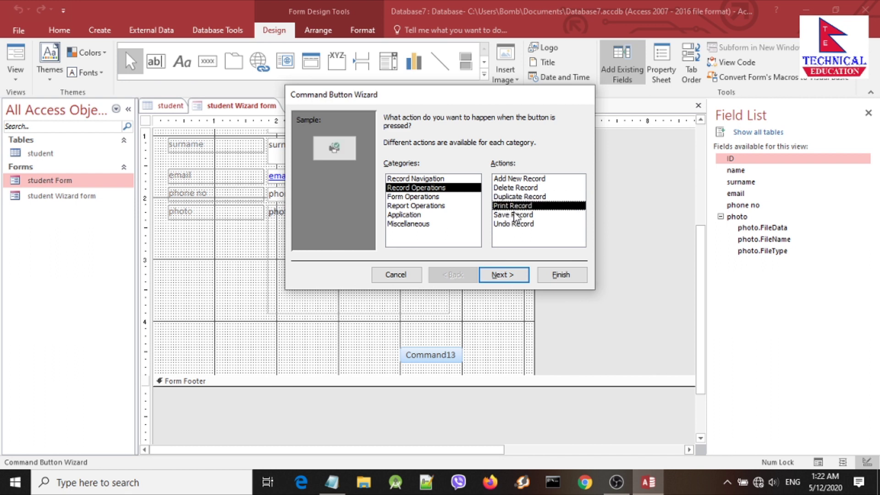
pyautogui.click(515, 214)
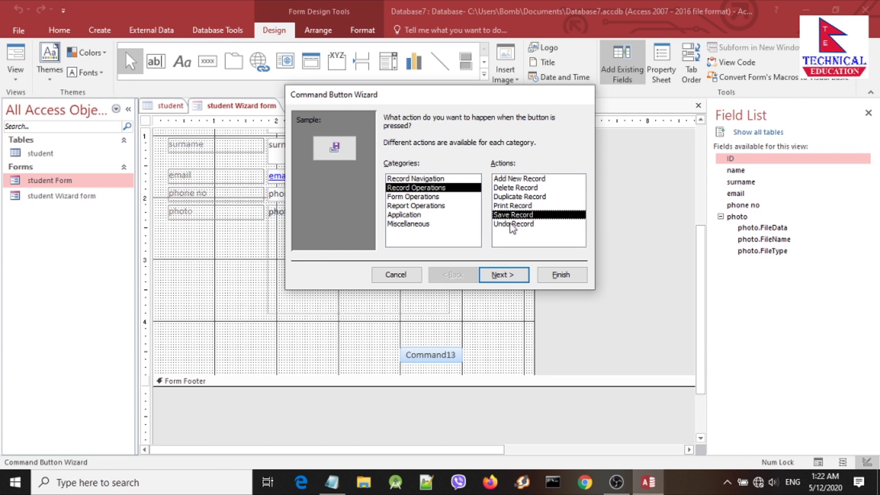
pyautogui.click(505, 224)
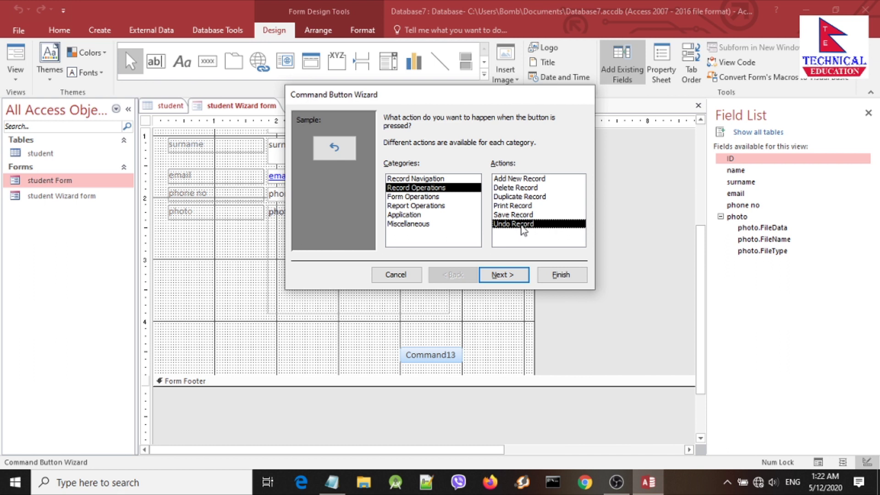
pyautogui.click(426, 197)
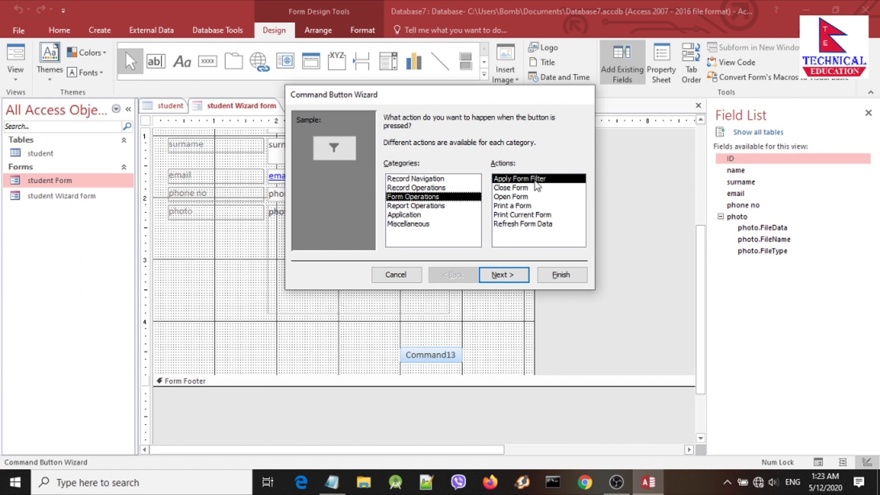
# Step: Preview the Close, Open, Print, Print Current and Refresh Form actions, then switch to Report Operations
pyautogui.click(512, 189)
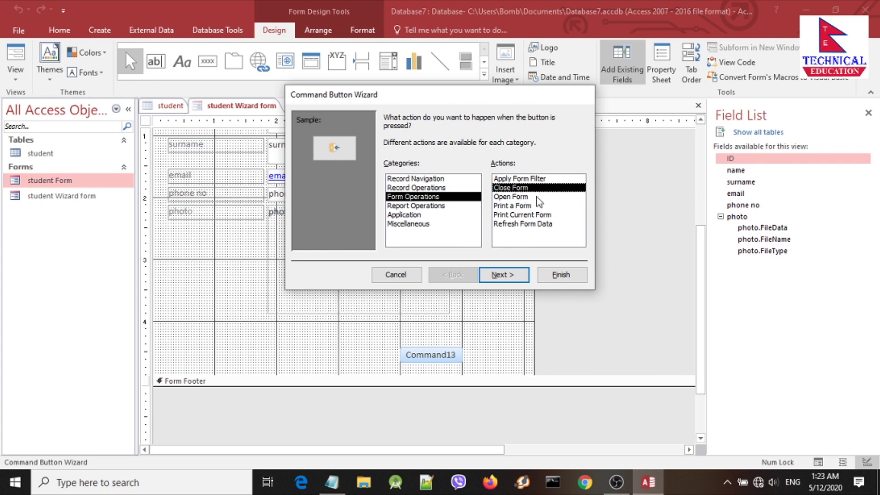
pyautogui.click(529, 198)
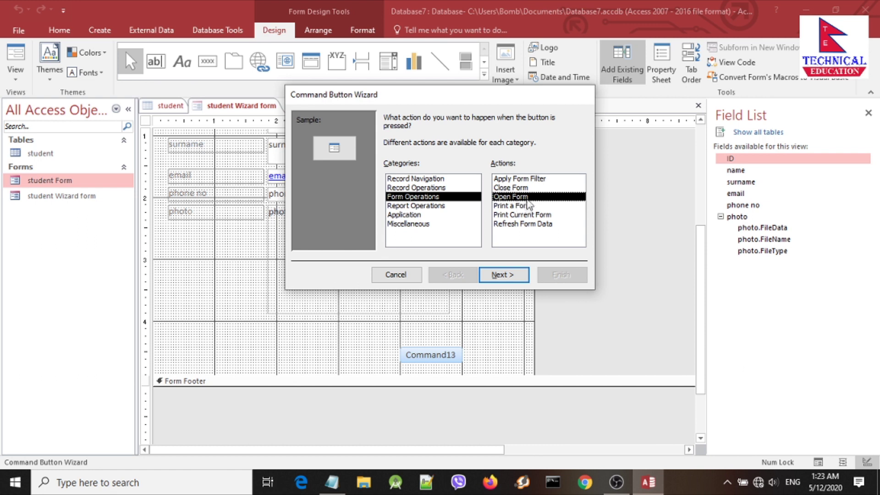
pyautogui.click(520, 206)
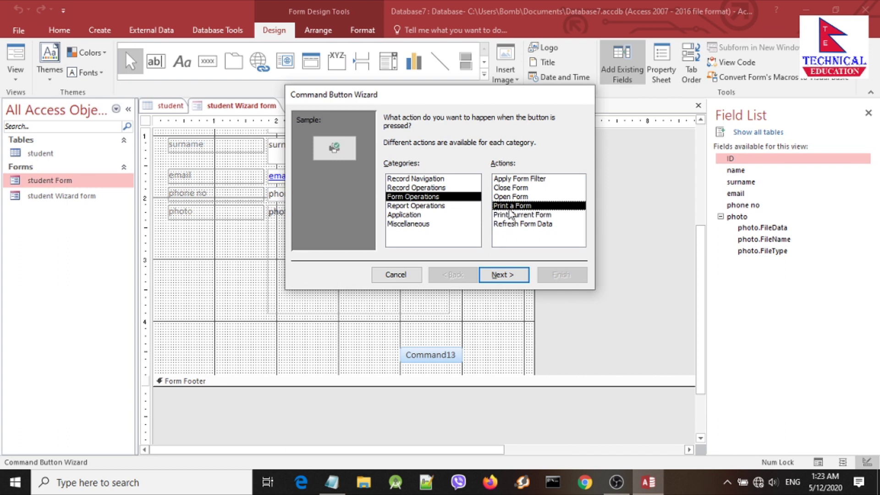
pyautogui.click(533, 215)
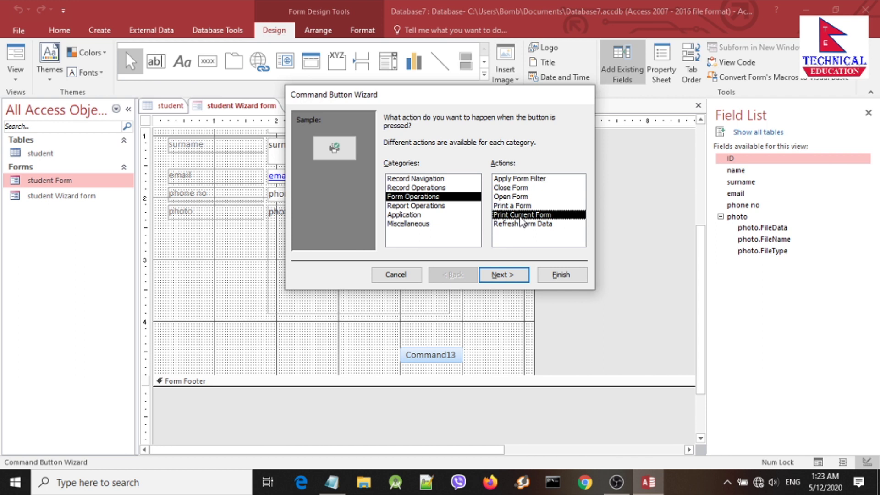
pyautogui.click(511, 225)
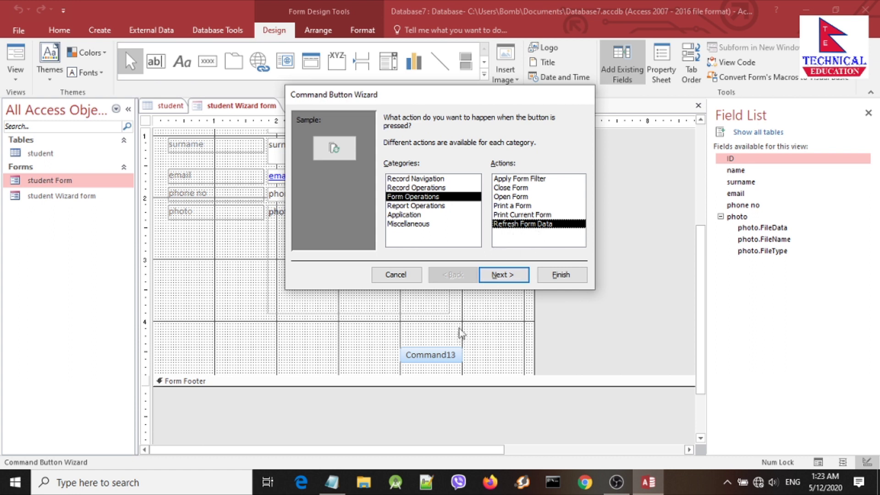
pyautogui.click(415, 198)
pyautogui.click(442, 206)
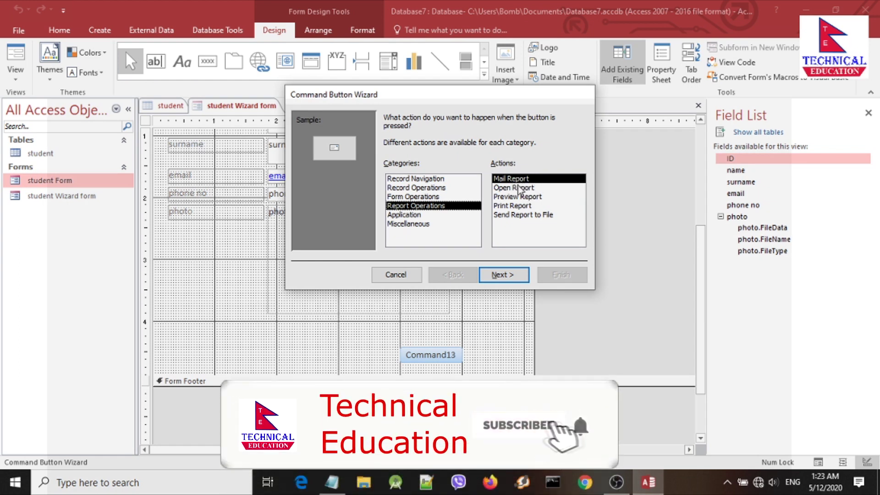
# Step: Preview the Open, Preview, Print and Send Report to File actions, then browse Application and Miscellaneous
pyautogui.click(519, 188)
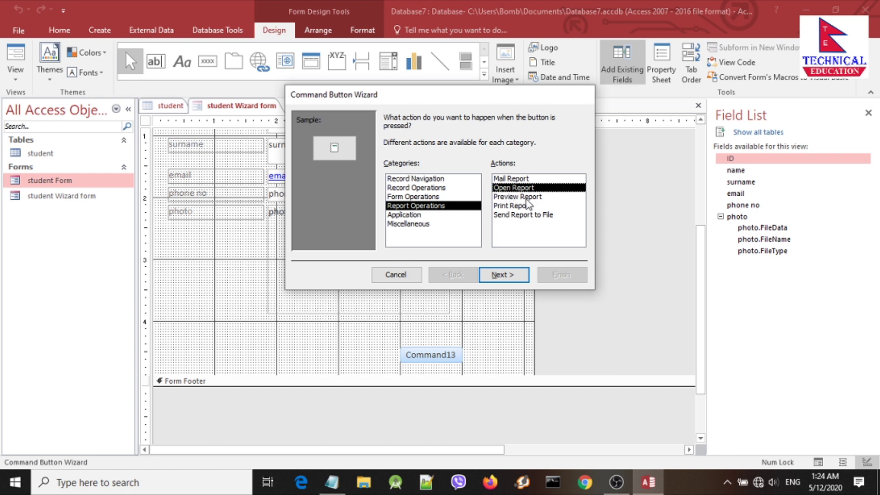
pyautogui.click(521, 197)
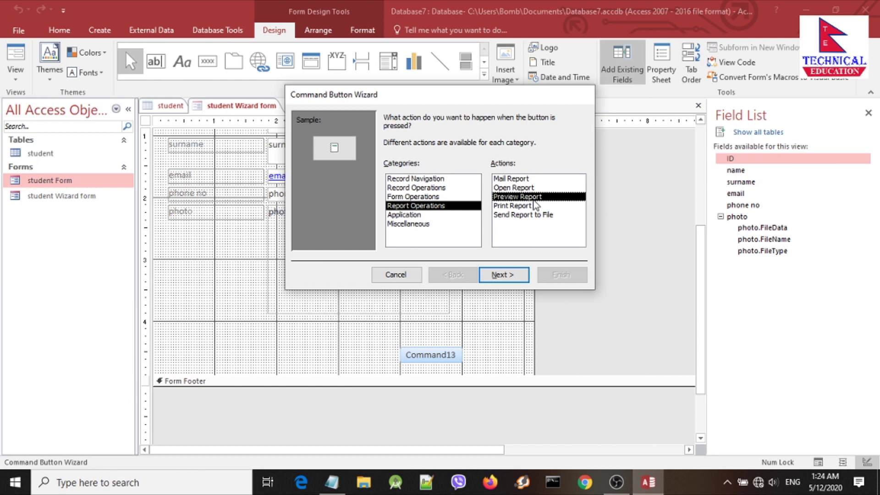
pyautogui.click(518, 207)
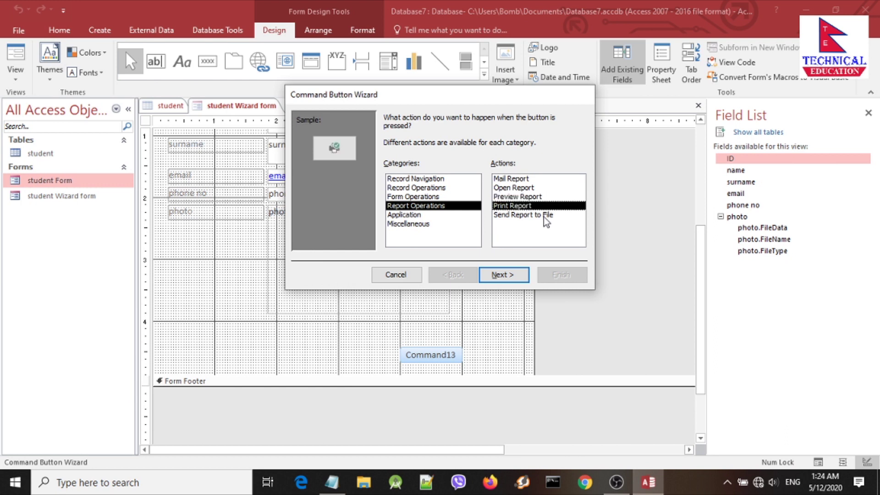
pyautogui.click(532, 217)
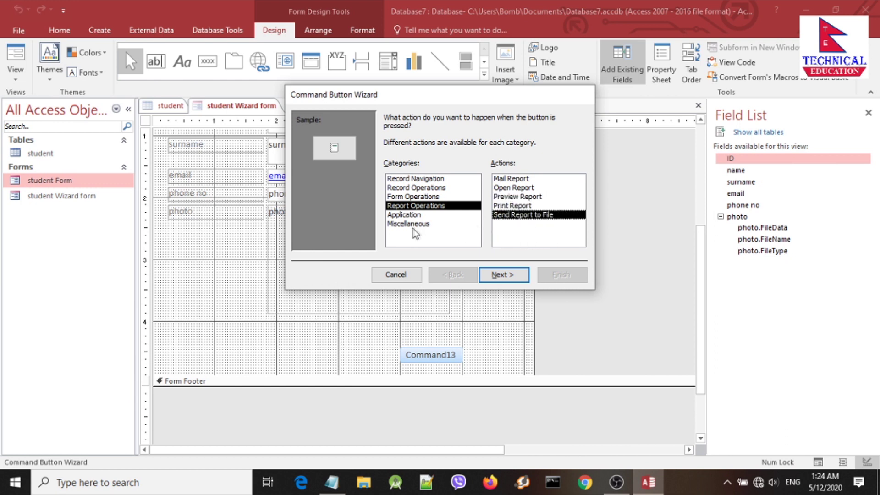
pyautogui.click(409, 215)
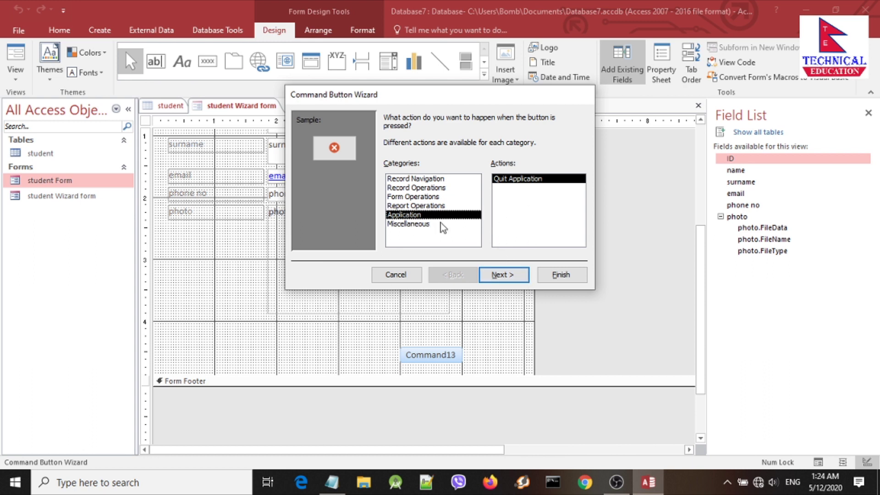
pyautogui.click(425, 224)
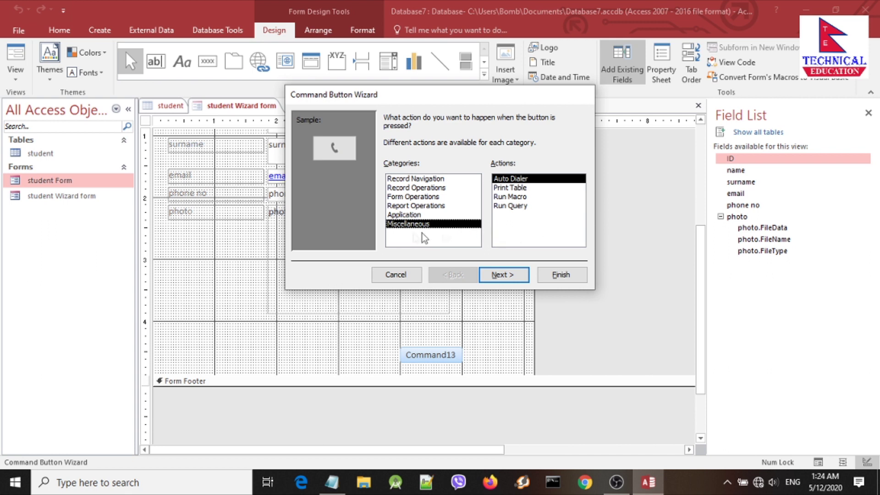
# Step: Try Print Table, Run Macro and Run Query, then settle on Record Operations' Add New Record
pyautogui.click(515, 188)
pyautogui.click(520, 196)
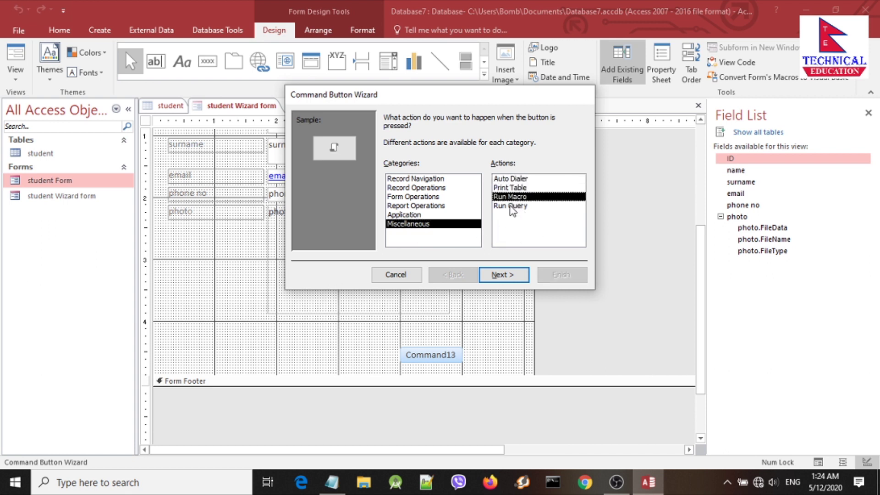
pyautogui.click(511, 207)
pyautogui.click(514, 198)
pyautogui.click(521, 205)
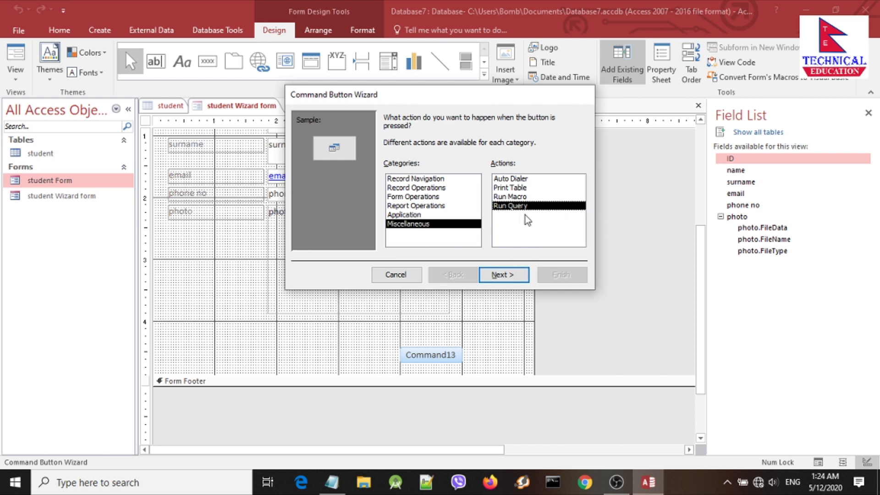
pyautogui.click(414, 189)
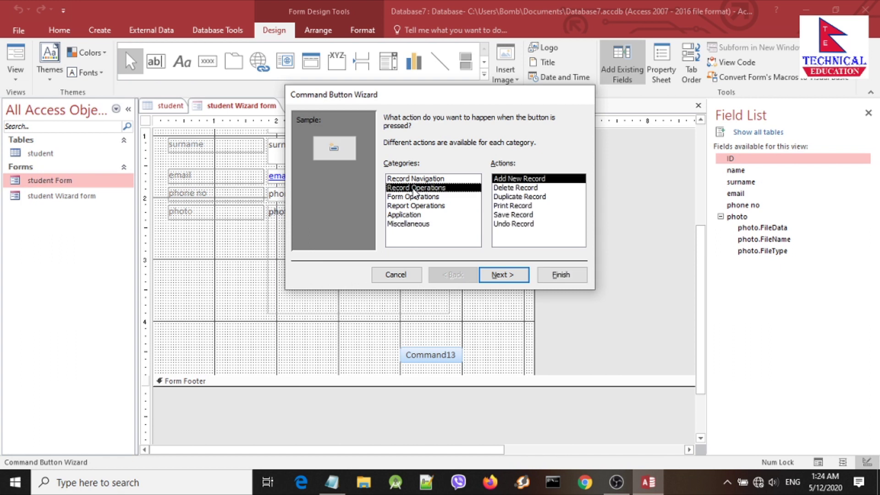
pyautogui.click(521, 182)
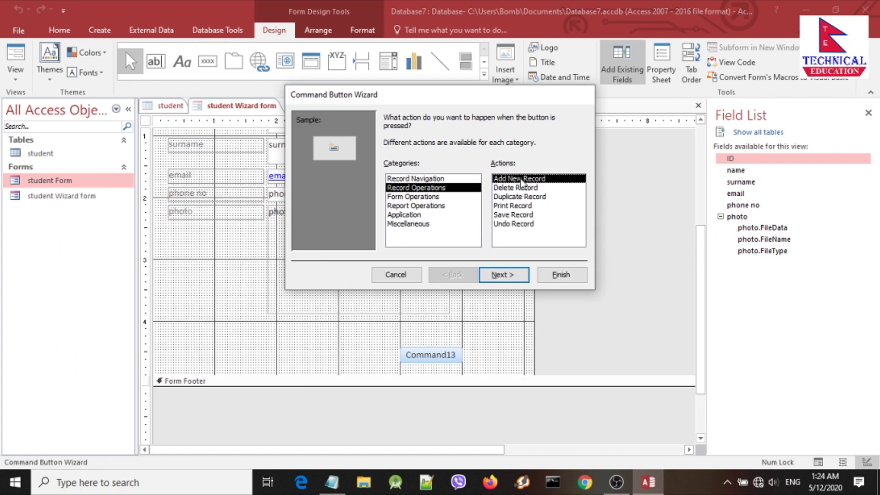
# Step: Make the button show the text caption 'Add new Record' instead of a picture
pyautogui.click(504, 275)
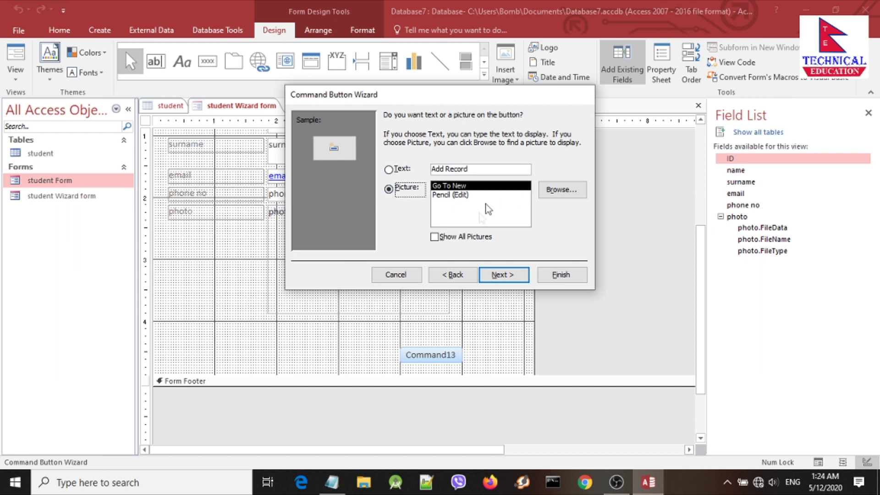
pyautogui.click(390, 169)
pyautogui.press('Tab')
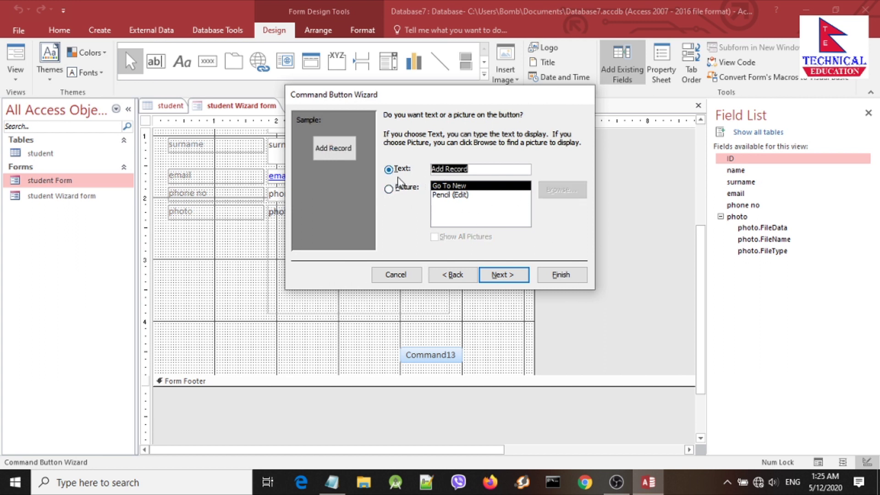
pyautogui.click(464, 171)
pyautogui.click(447, 170)
pyautogui.write('new')
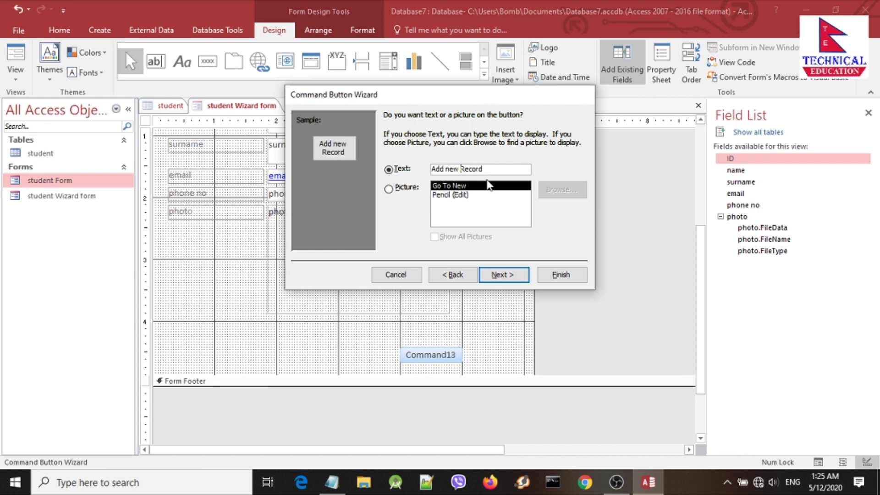
pyautogui.click(502, 275)
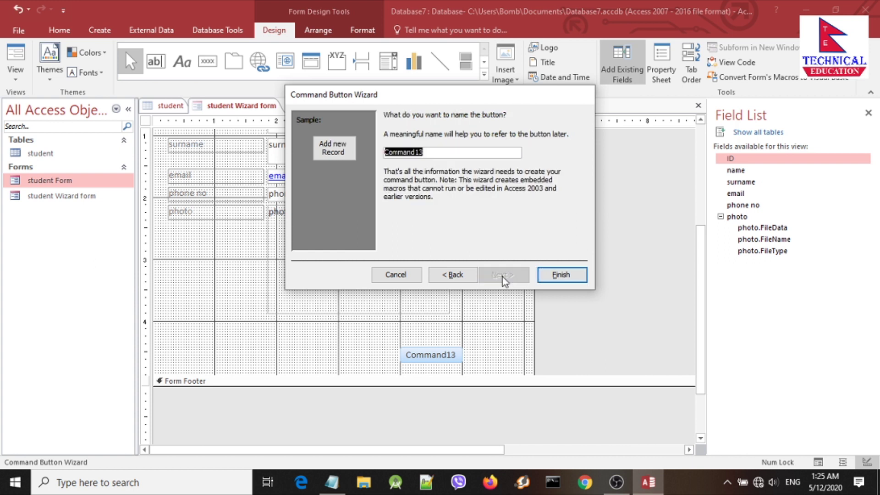
# Step: Finish the wizard and drag the Add new Record button left, below the photo field
pyautogui.click(551, 275)
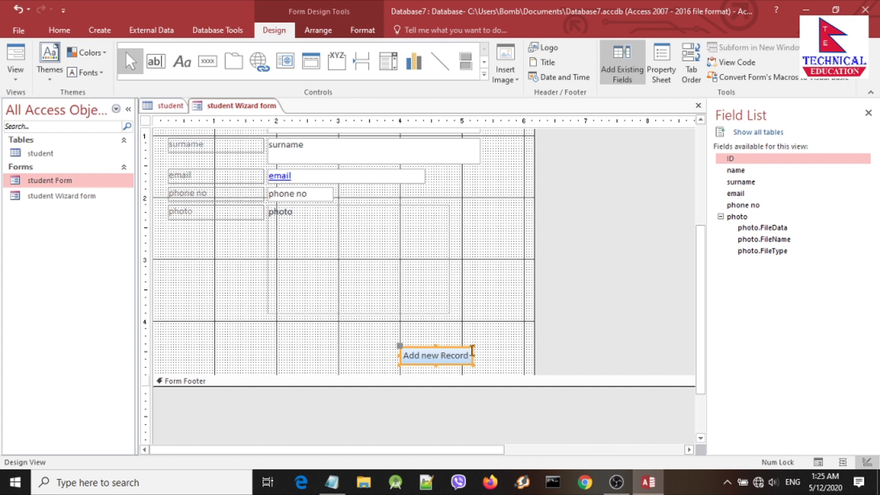
pyautogui.moveTo(472, 351); pyautogui.dragTo(392, 344)
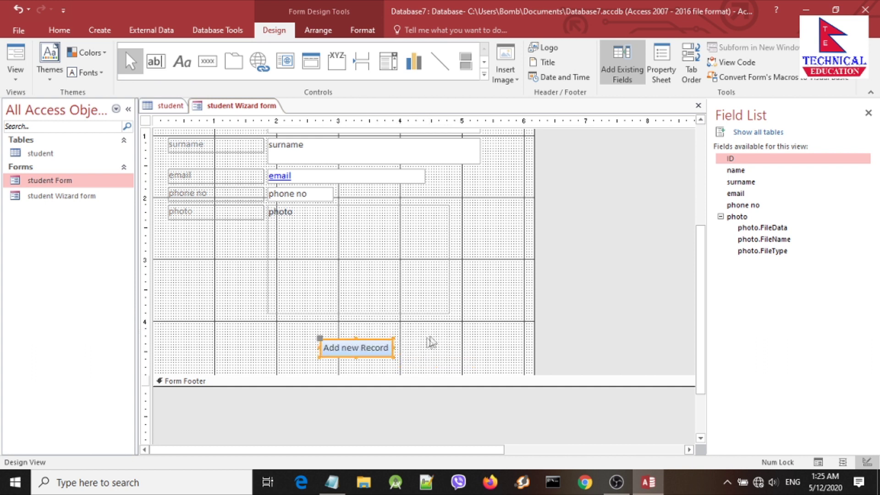
pyautogui.click(443, 329)
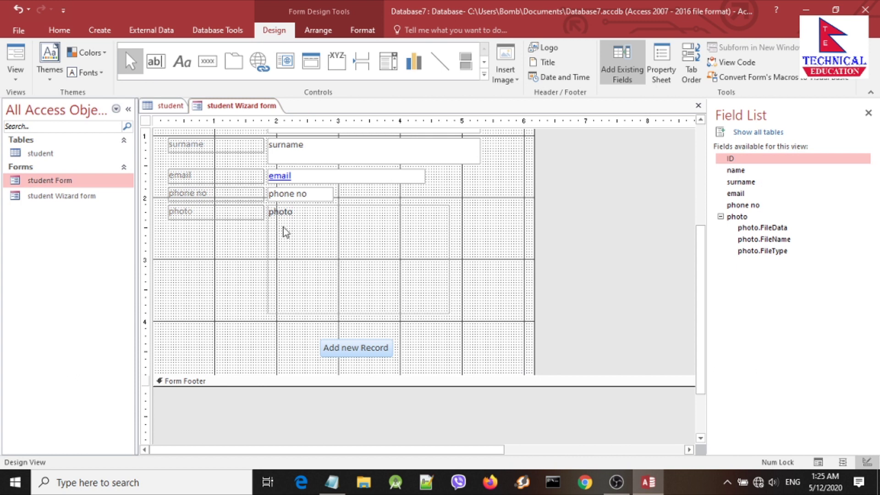
pyautogui.scroll(-3, 487, 339)
pyautogui.scroll(5, 487, 340)
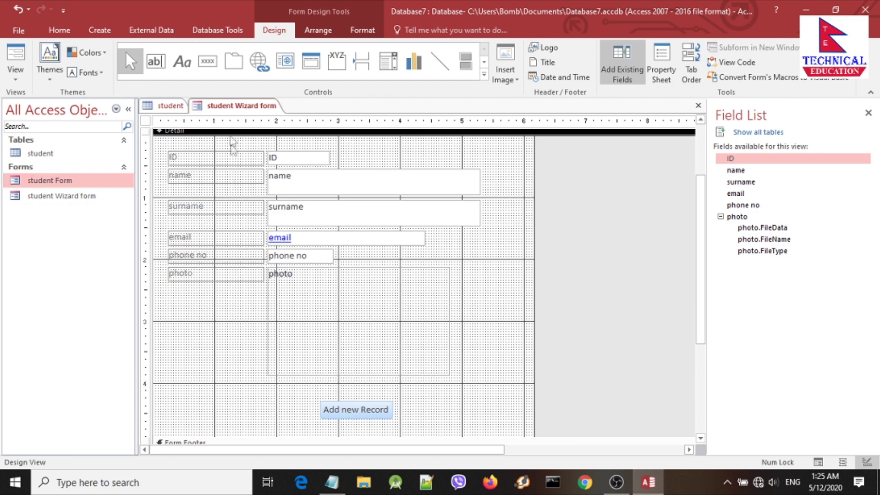
pyautogui.rightClick(233, 108)
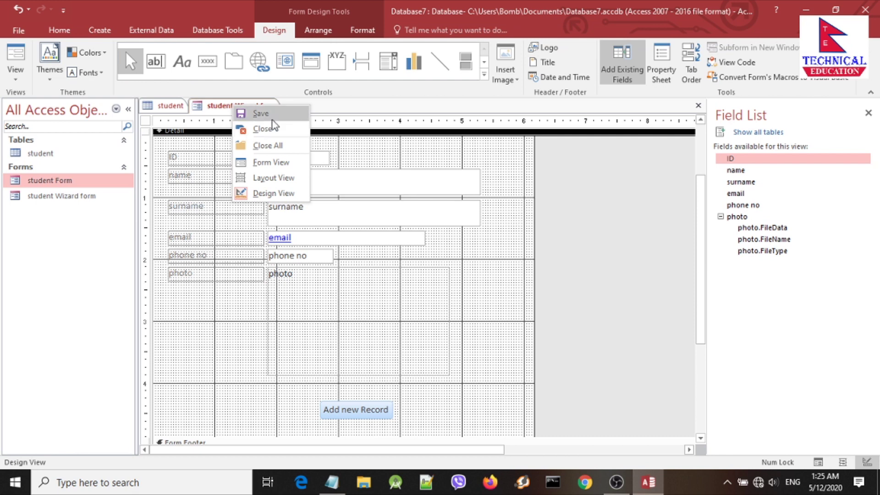
# Step: Reopen the student Wizard form in Form View and use Add new Record to reach blank record 5
pyautogui.click(264, 129)
pyautogui.doubleClick(71, 197)
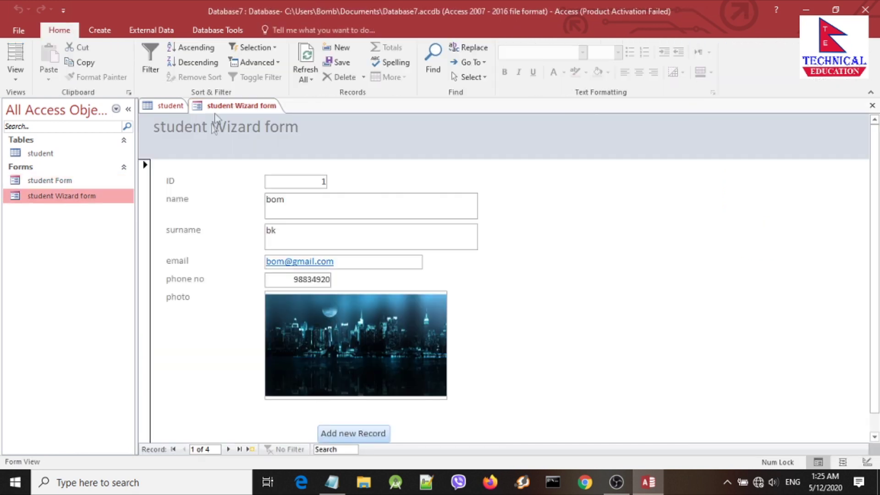
pyautogui.rightClick(238, 109)
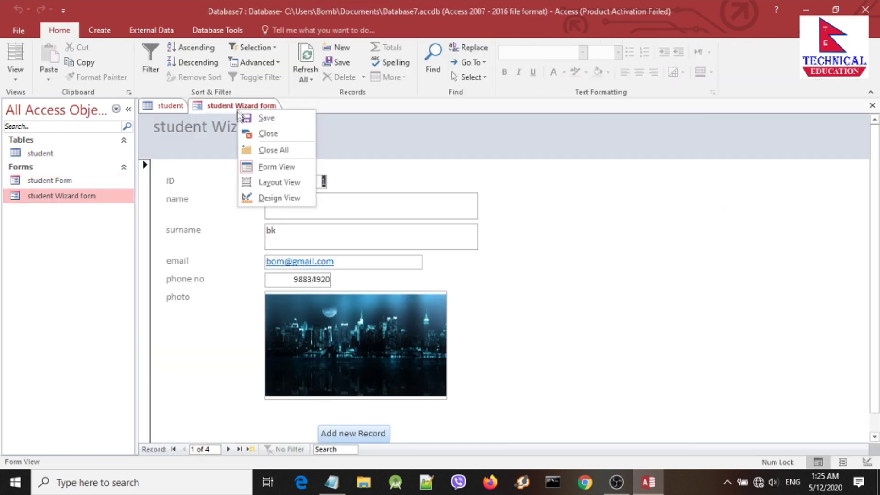
pyautogui.click(282, 168)
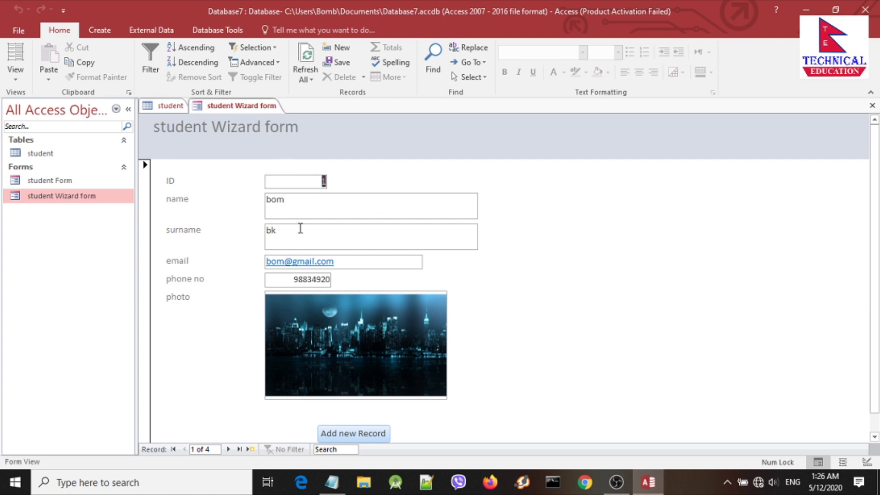
pyautogui.scroll(-1, 323, 252)
pyautogui.click(351, 416)
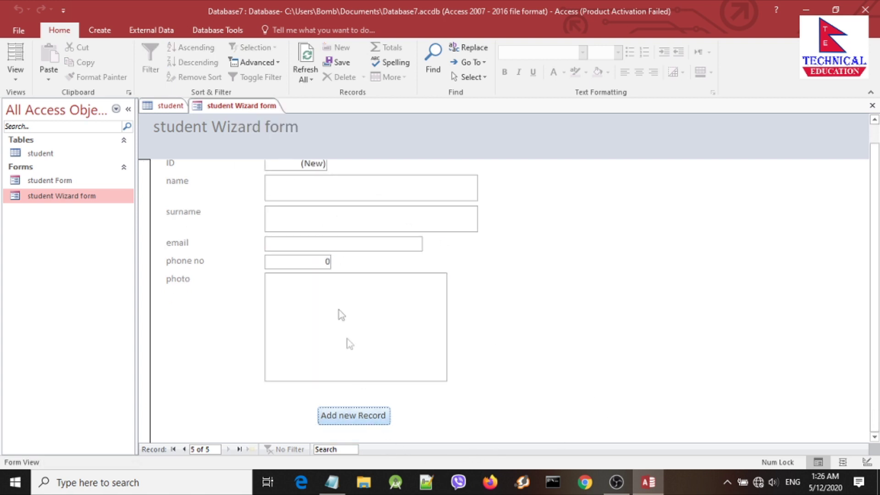
pyautogui.scroll(1, 354, 277)
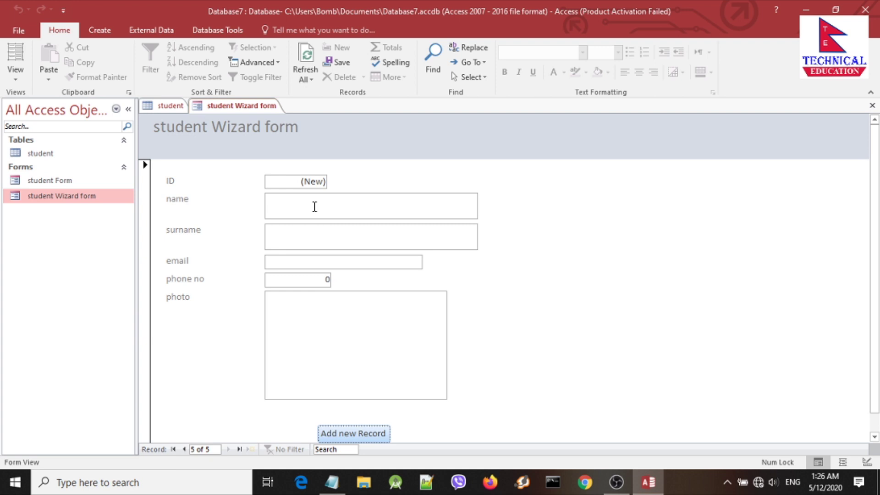
# Step: Enter the new student's name, surname, e-mail address and phone number in record 5
pyautogui.click(314, 206)
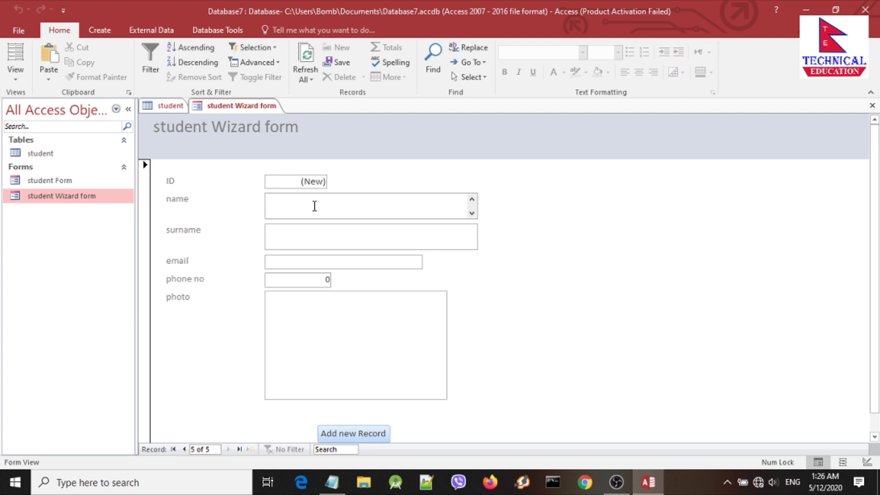
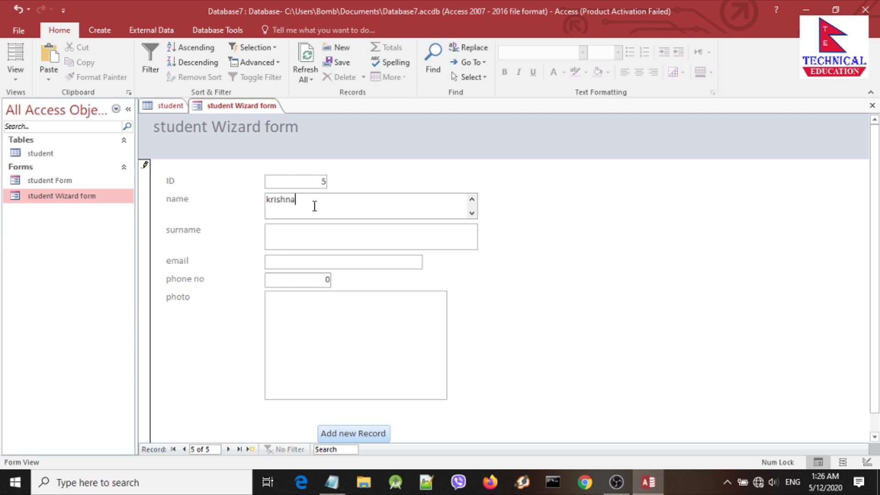
pyautogui.click(308, 240)
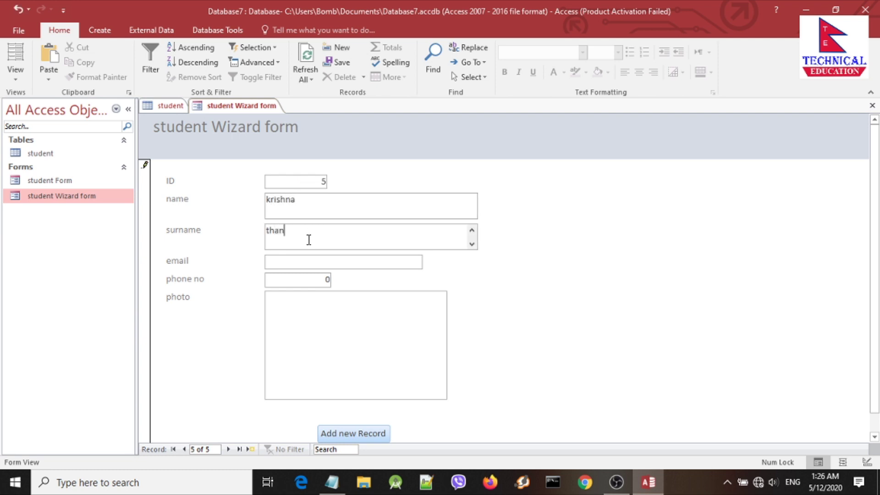
pyautogui.click(300, 263)
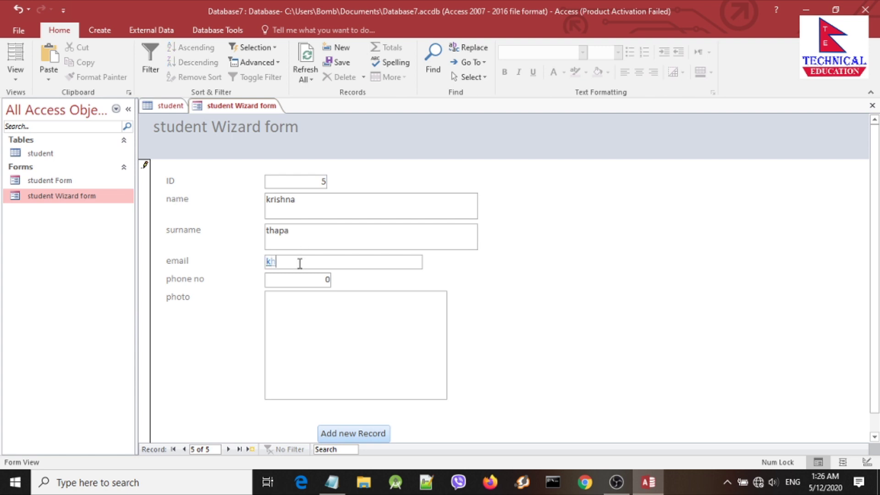
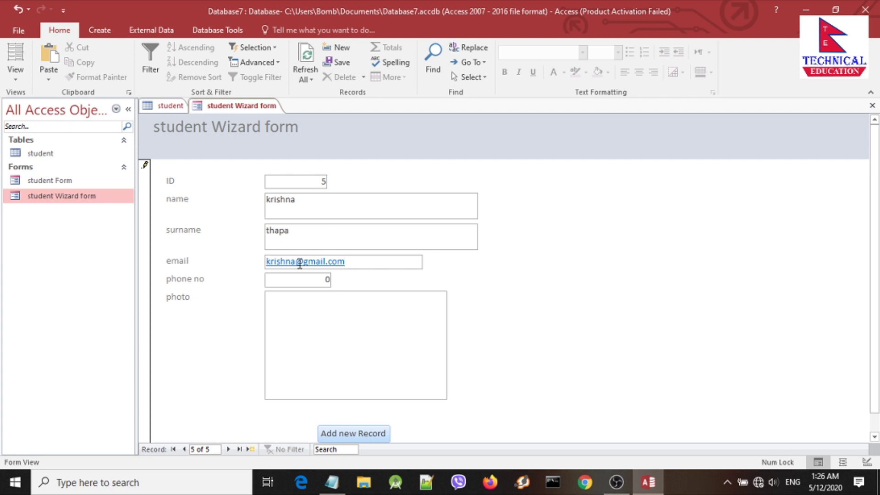
pyautogui.click(295, 285)
pyautogui.write('9879879')
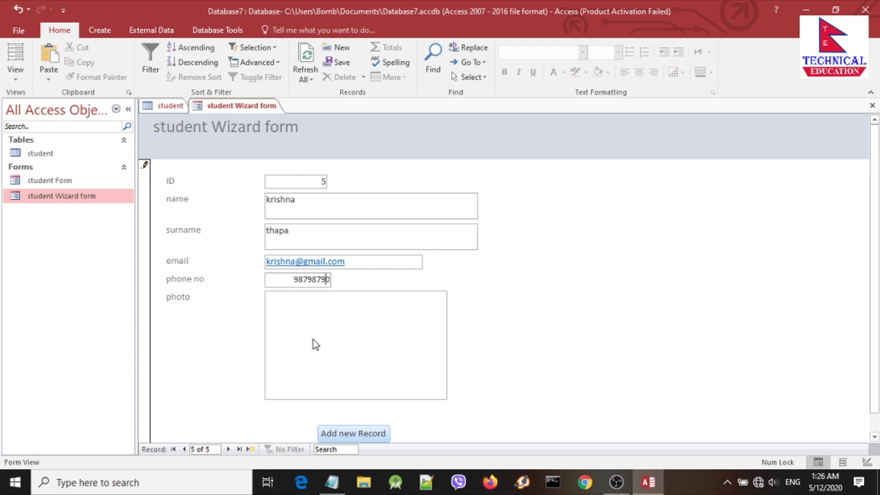
# Step: Attach the Desktop-HD-PC-Pictures image to record 5's photo field
pyautogui.doubleClick(312, 339)
pyautogui.click(550, 207)
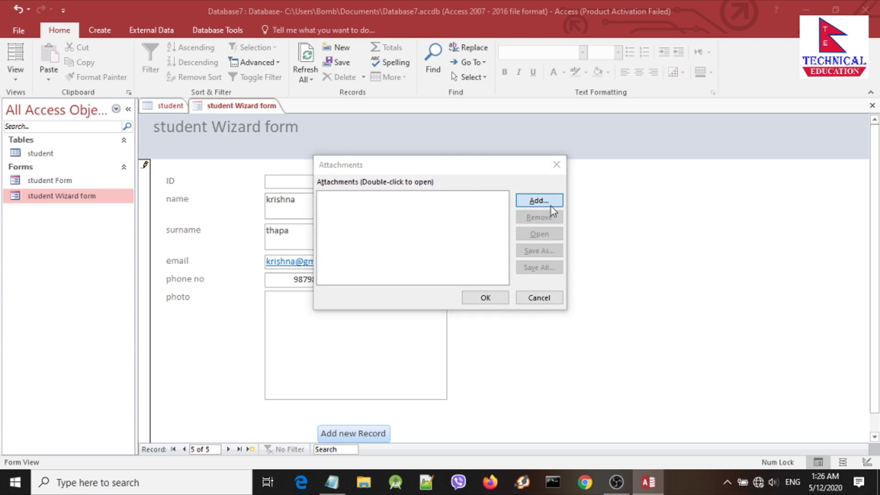
pyautogui.click(534, 320)
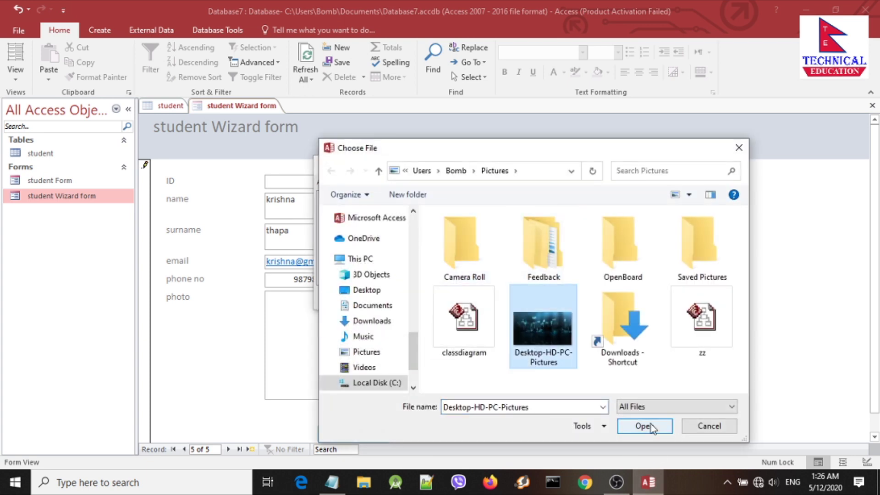
pyautogui.click(646, 425)
pyautogui.click(490, 300)
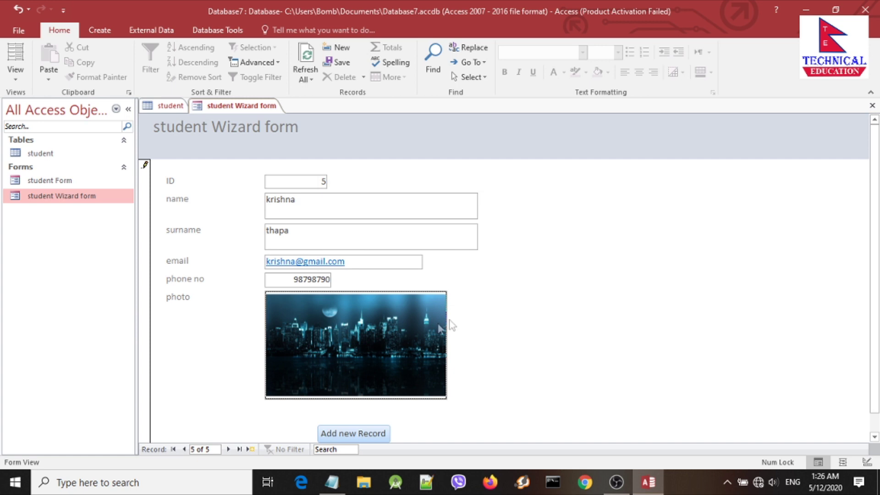
pyautogui.scroll(-1, 411, 330)
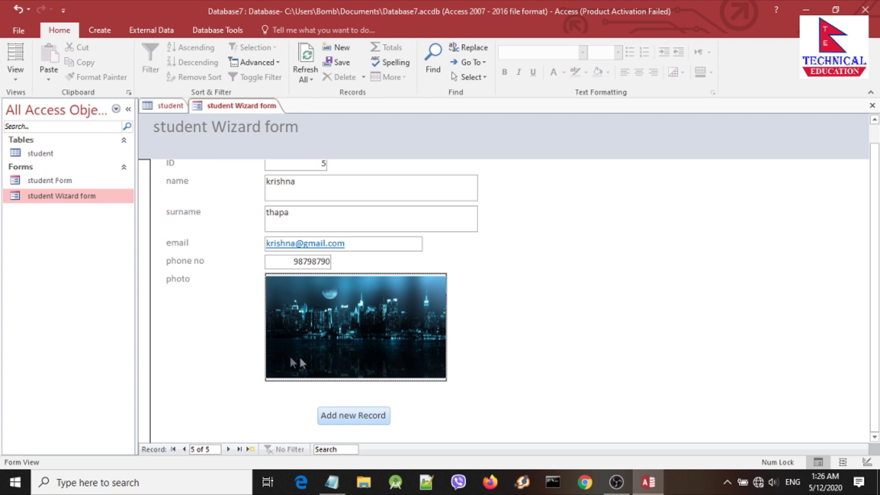
pyautogui.scroll(1, 311, 234)
pyautogui.scroll(-1, 321, 229)
# Step: Start record 6 and enter the student's name, then correct the misspelled surname
pyautogui.click(348, 419)
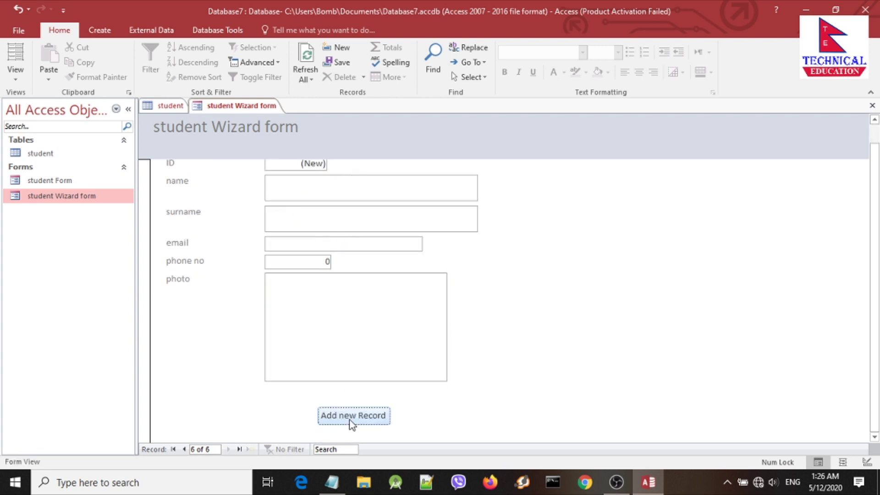
pyautogui.scroll(1, 348, 355)
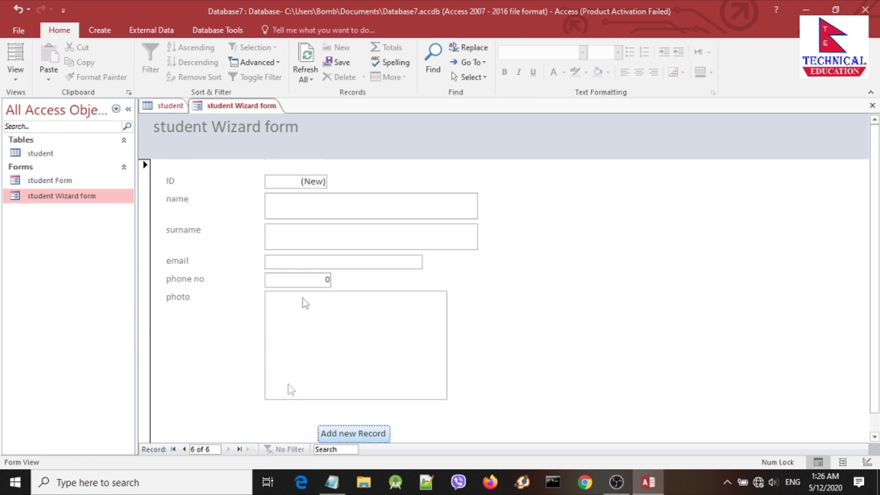
pyautogui.click(304, 205)
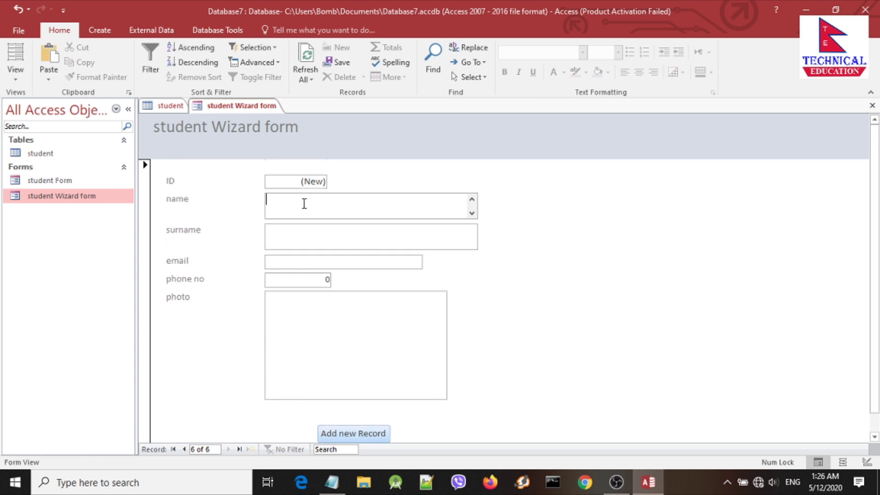
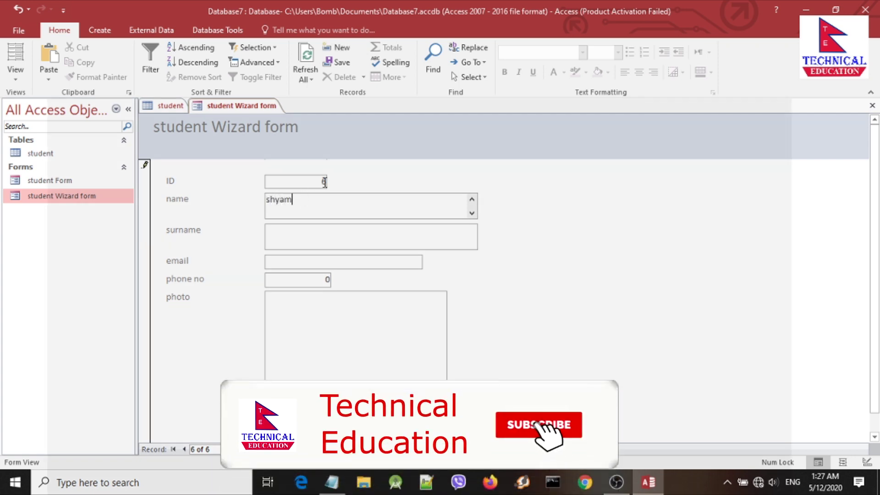
pyautogui.click(323, 182)
pyautogui.click(319, 203)
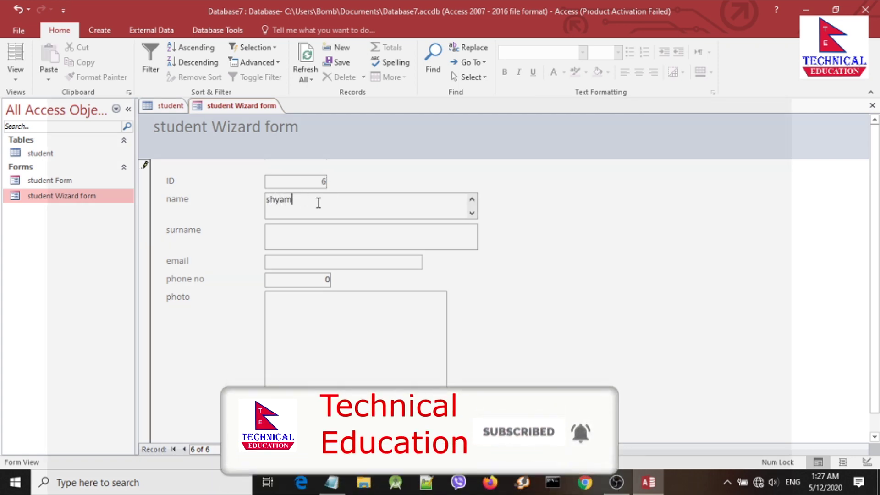
pyautogui.click(291, 232)
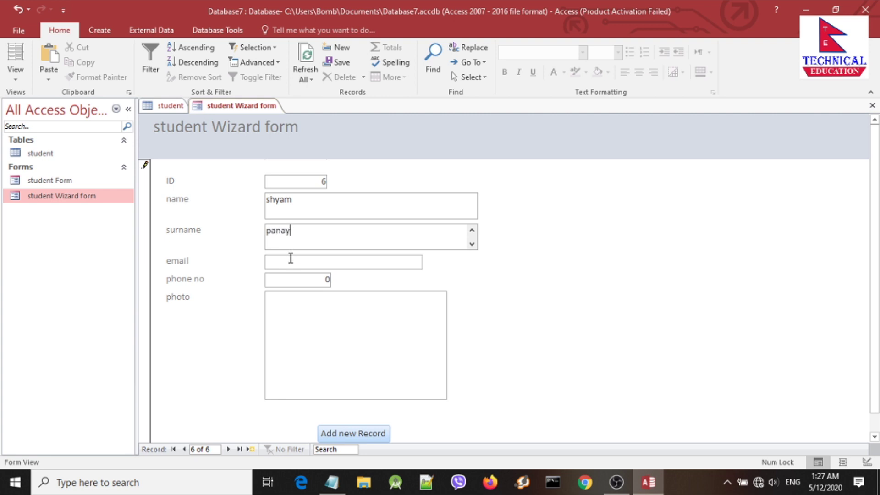
pyautogui.doubleClick(291, 233)
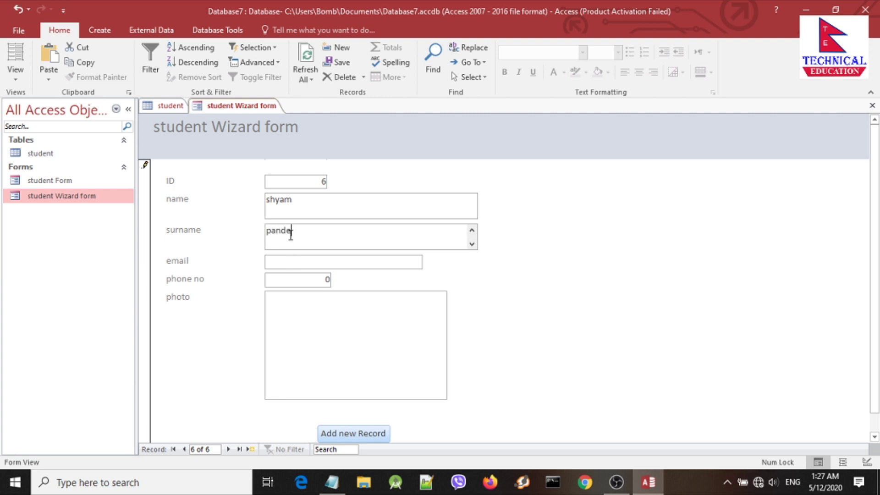
# Step: Fill in record 6's e-mail address and phone number
pyautogui.click(285, 262)
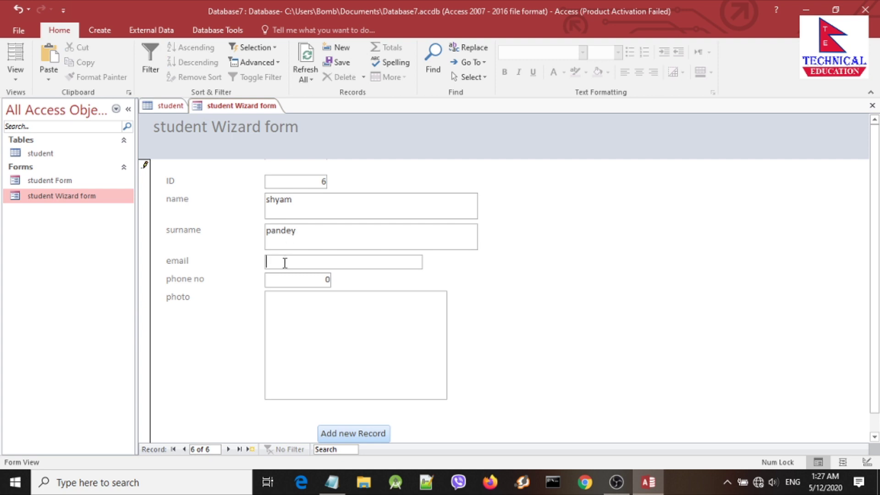
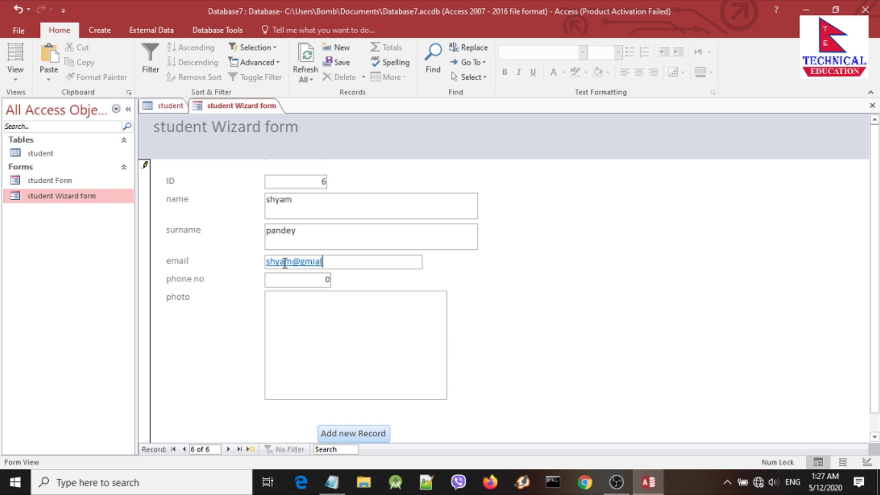
pyautogui.click(287, 283)
pyautogui.write('98739248')
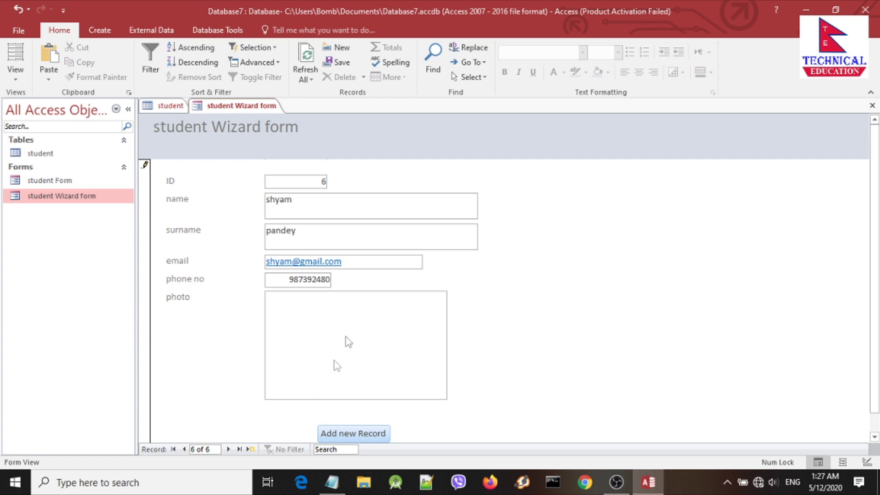
# Step: Attach the Desktop-HD-PC-Pictures photo to record 6 and start blank record 7
pyautogui.doubleClick(351, 341)
pyautogui.click(552, 200)
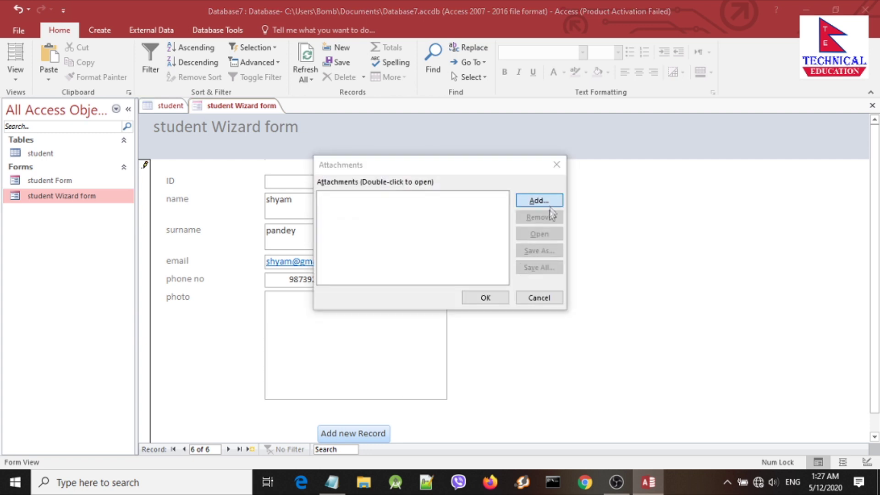
pyautogui.click(552, 339)
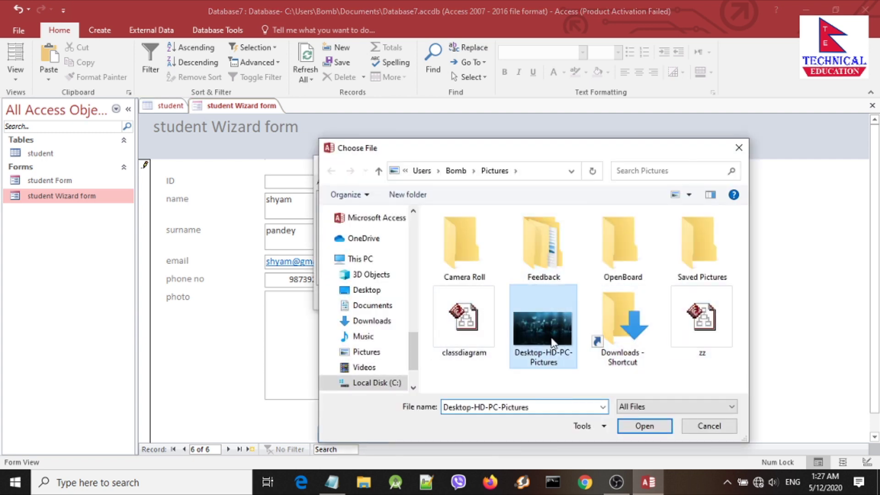
pyautogui.click(643, 426)
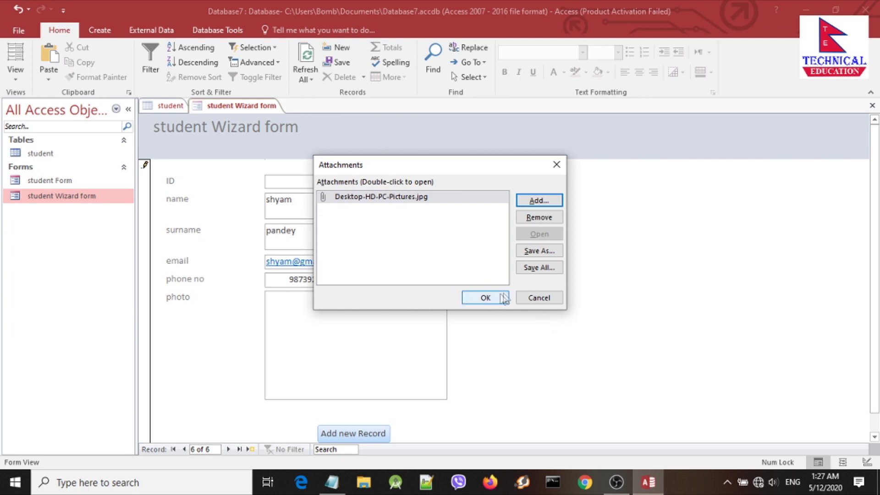
pyautogui.click(480, 297)
pyautogui.click(362, 435)
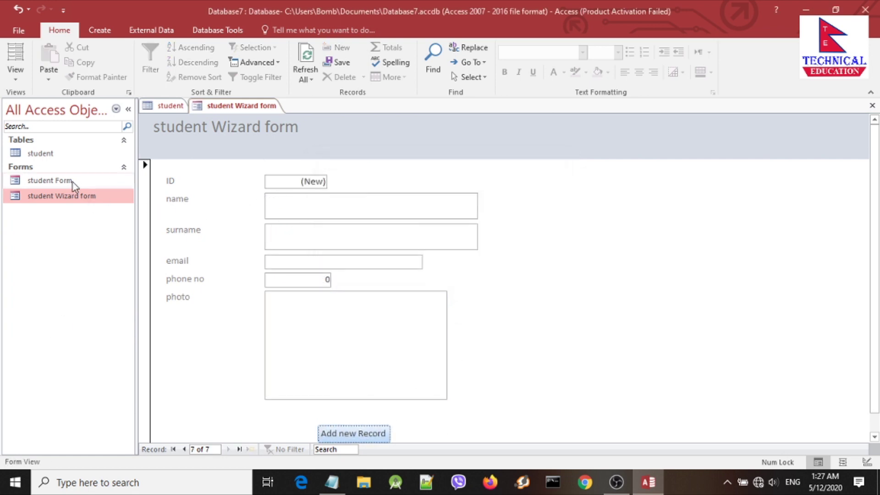
# Step: Close and reopen the student table datasheet so all six students appear
pyautogui.click(55, 156)
pyautogui.click(168, 106)
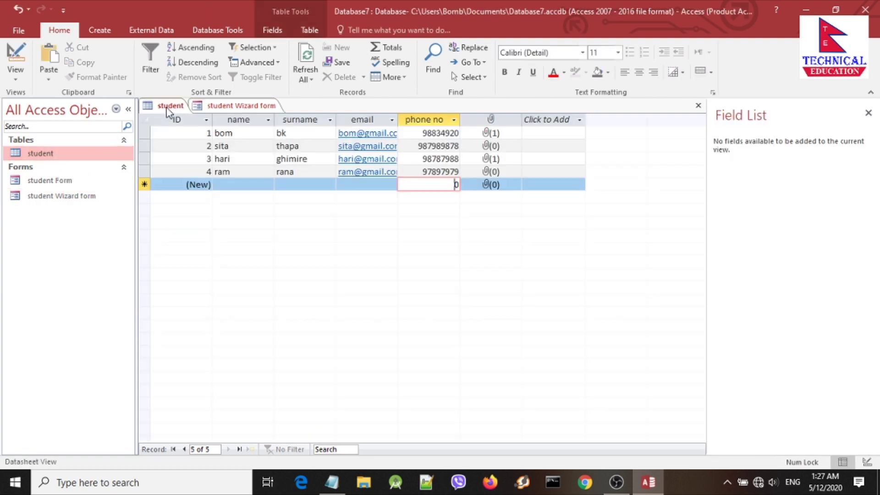
pyautogui.click(697, 107)
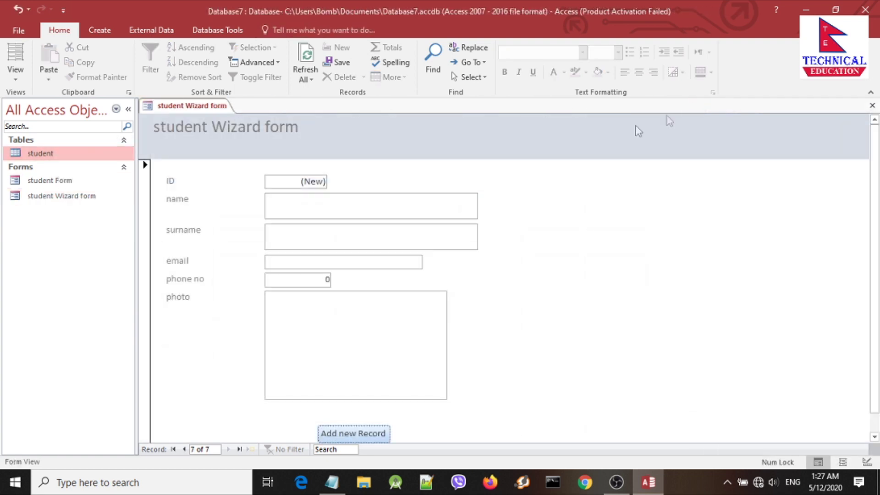
pyautogui.doubleClick(46, 154)
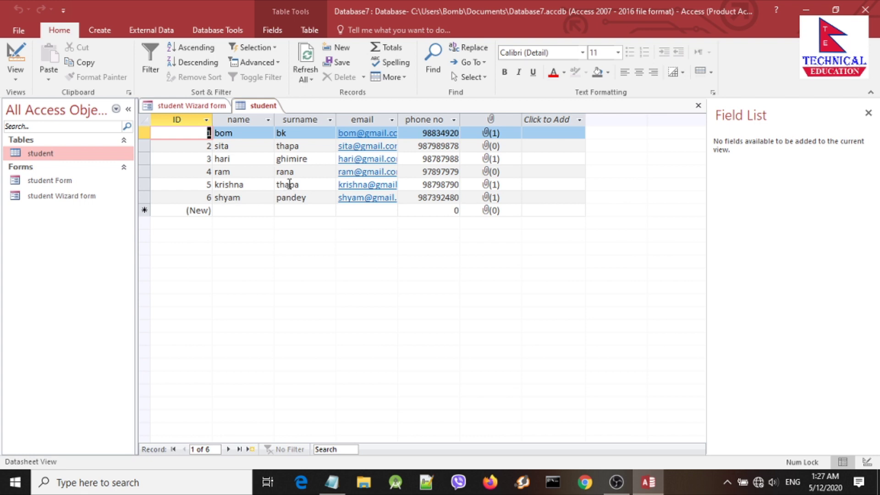
pyautogui.click(209, 184)
# Step: Reopen the student Wizard form, scroll through blank record 7, and select it in the Navigation Pane
pyautogui.doubleClick(78, 197)
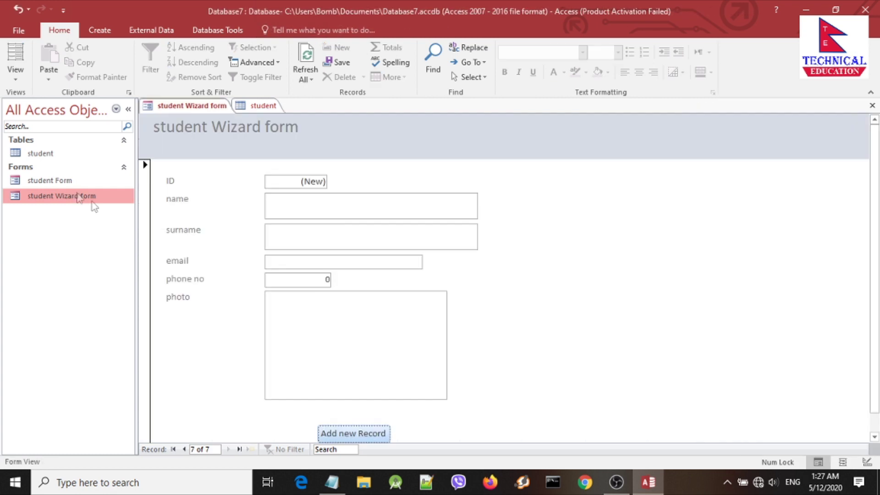
pyautogui.scroll(-1, 289, 362)
pyautogui.scroll(1, 319, 393)
pyautogui.scroll(-1, 338, 286)
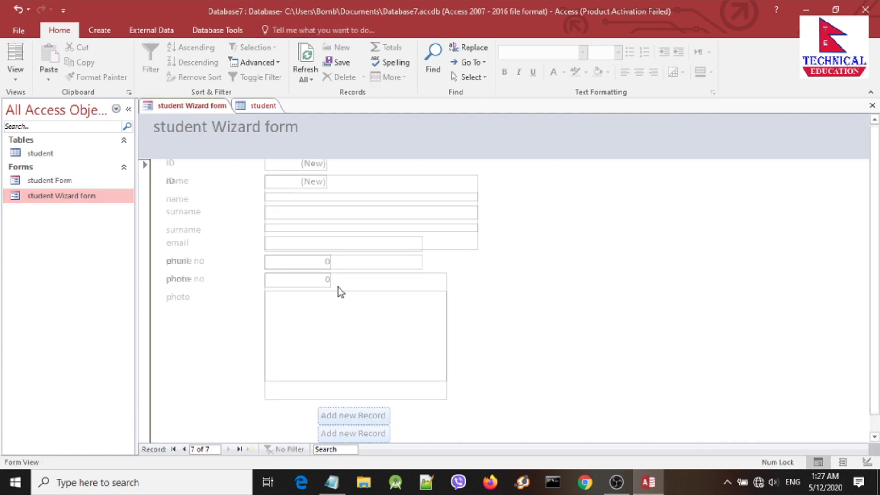
pyautogui.scroll(1, 333, 233)
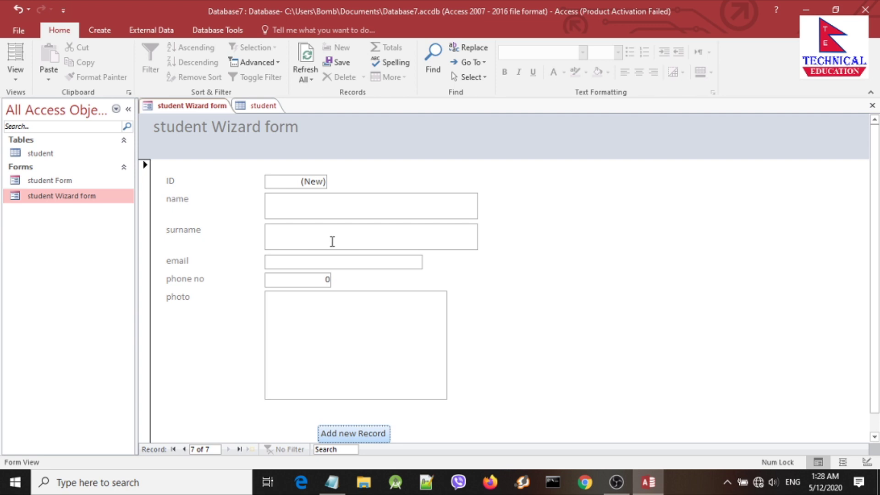
pyautogui.scroll(-1, 205, 238)
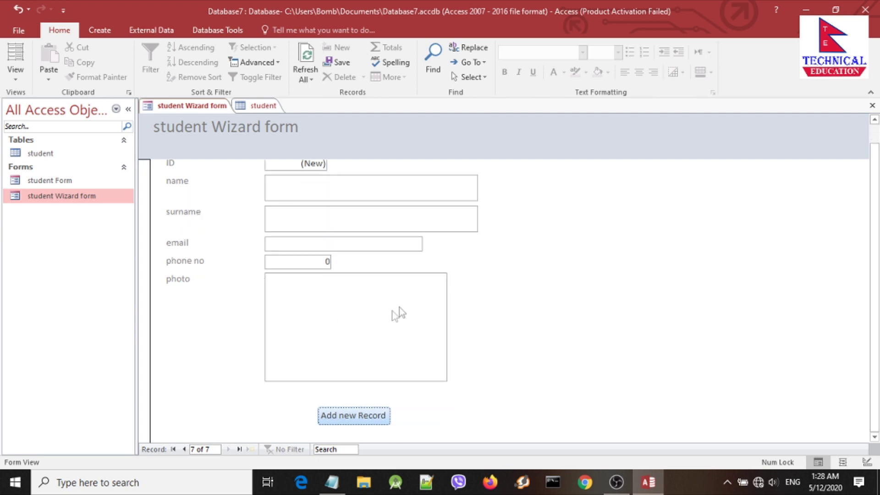
pyautogui.scroll(1, 419, 290)
pyautogui.scroll(-1, 471, 279)
pyautogui.scroll(1, 365, 345)
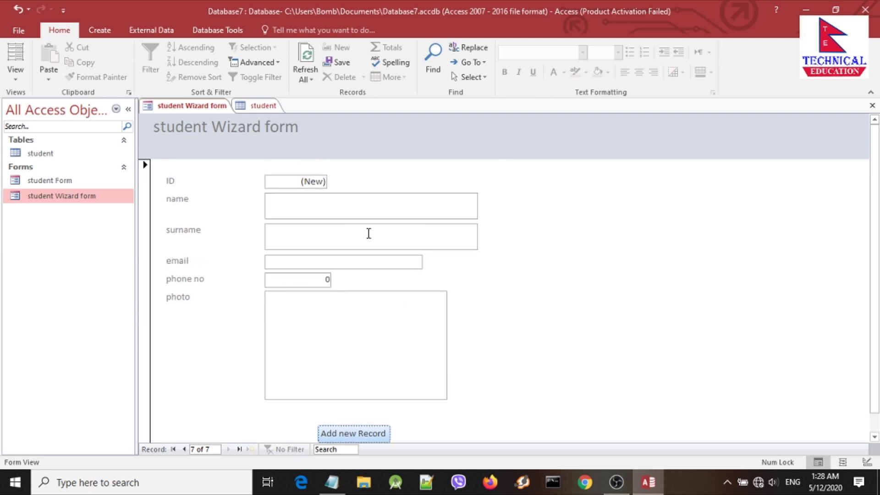
pyautogui.click(55, 184)
pyautogui.click(46, 200)
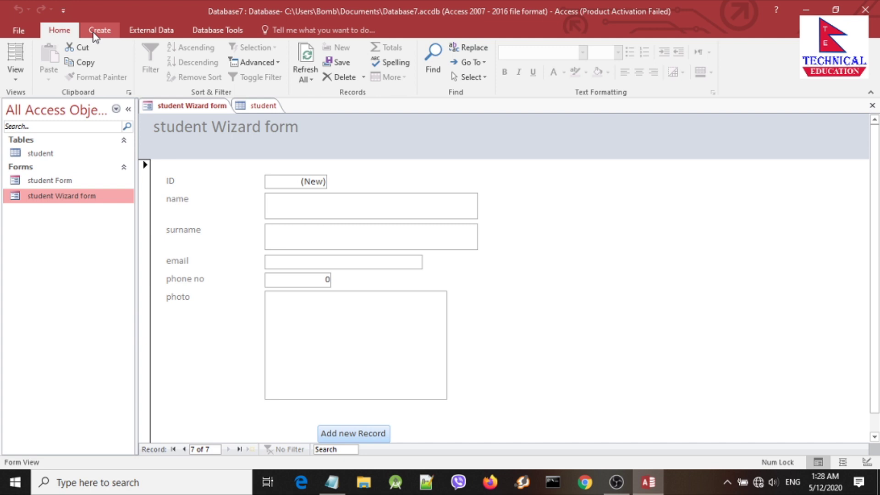
# Step: Create a quick report from the student Wizard form using Create > Report
pyautogui.click(94, 31)
pyautogui.click(59, 31)
pyautogui.click(94, 31)
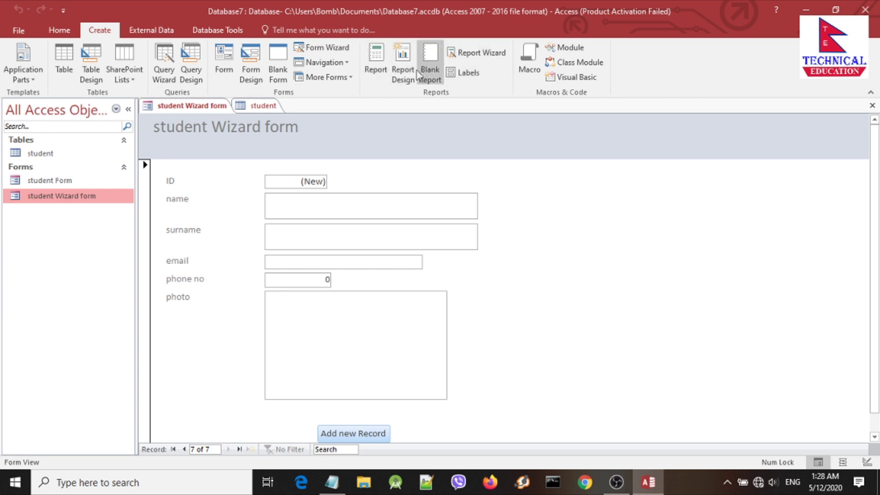
pyautogui.click(376, 67)
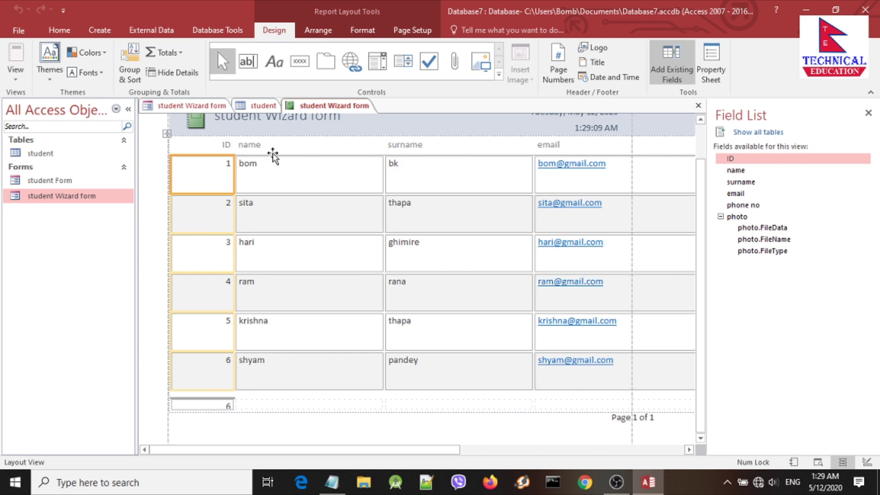
# Step: Switch the new report to Report View, showing students' phone numbers and photos
pyautogui.rightClick(330, 110)
pyautogui.click(324, 108)
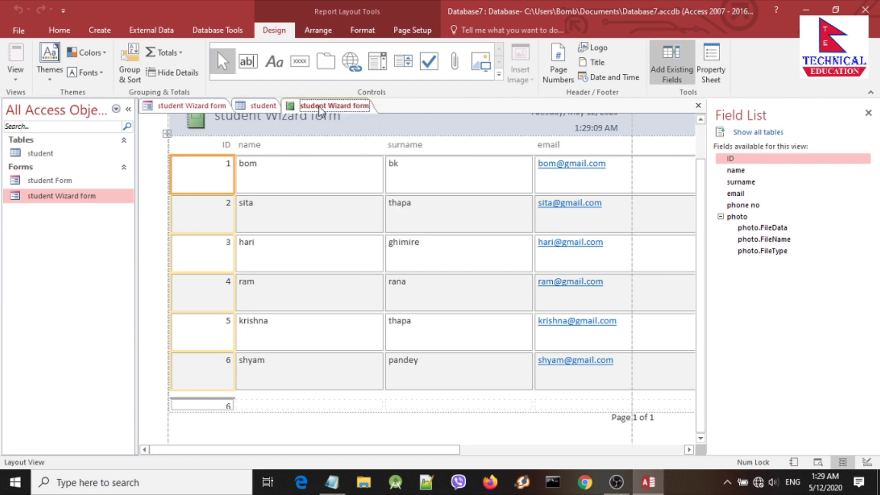
pyautogui.click(259, 106)
pyautogui.click(321, 108)
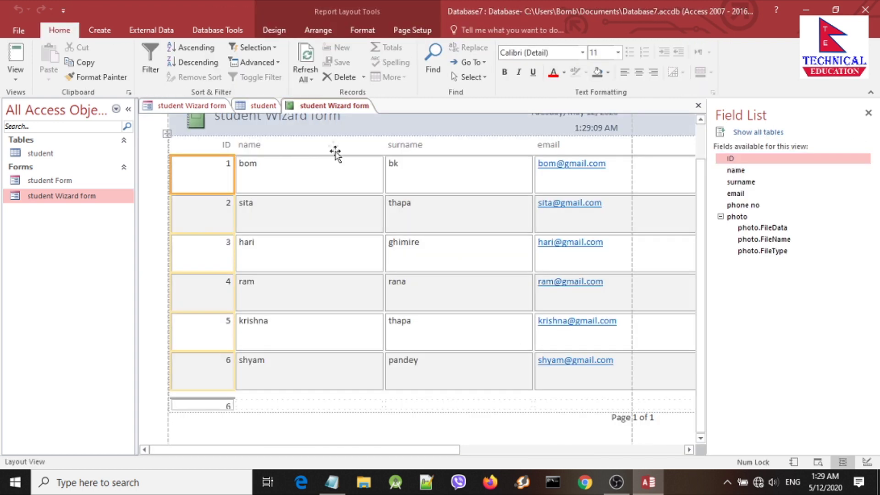
pyautogui.rightClick(323, 110)
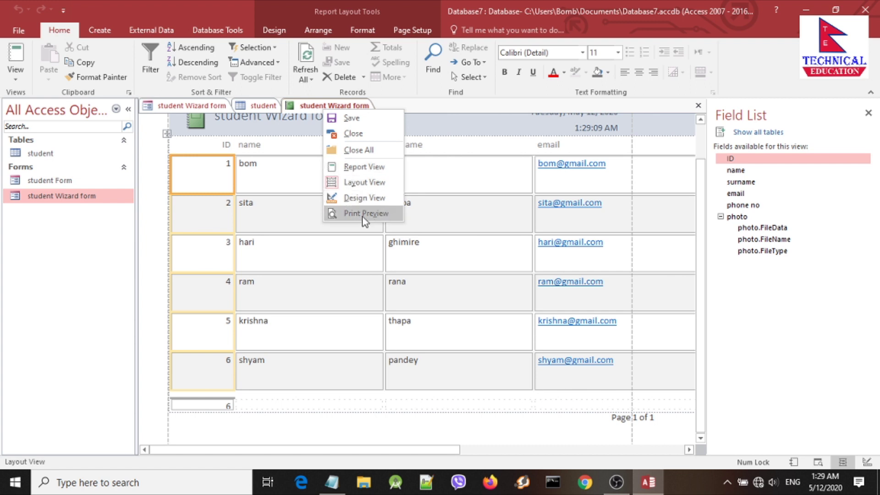
pyautogui.click(367, 171)
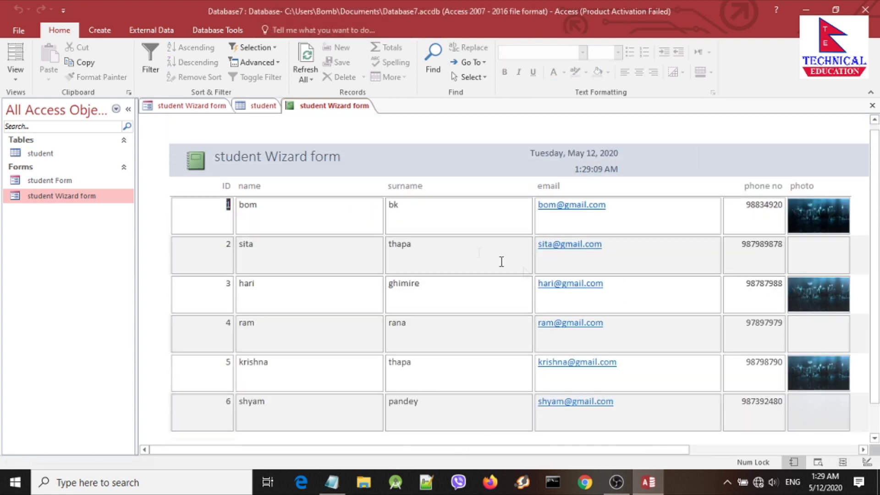
pyautogui.rightClick(337, 106)
pyautogui.click(375, 174)
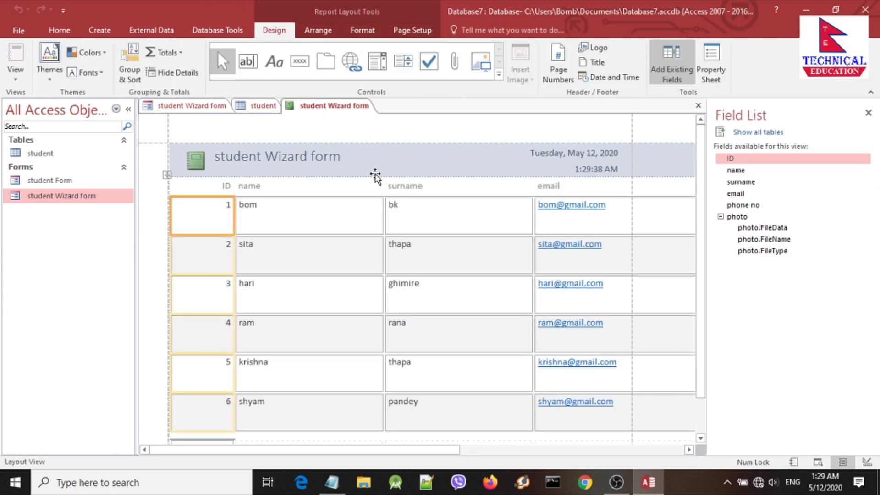
pyautogui.scroll(-2, 406, 242)
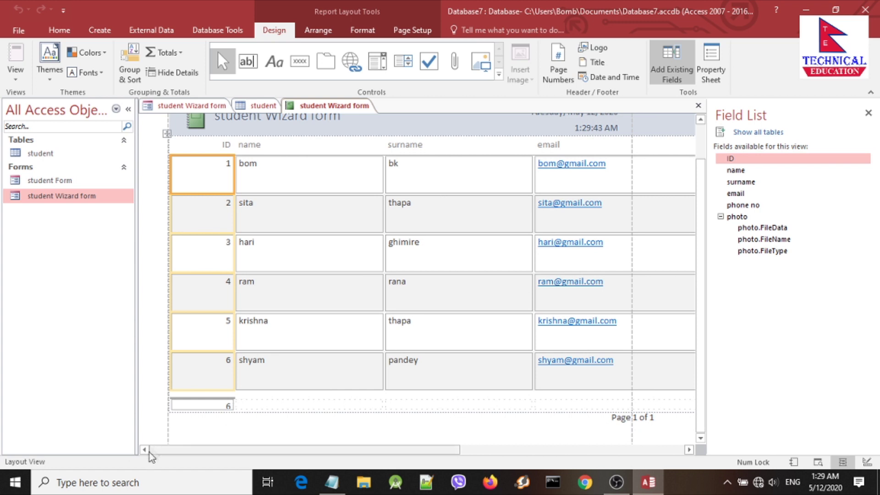
pyautogui.moveTo(174, 450); pyautogui.dragTo(363, 450)
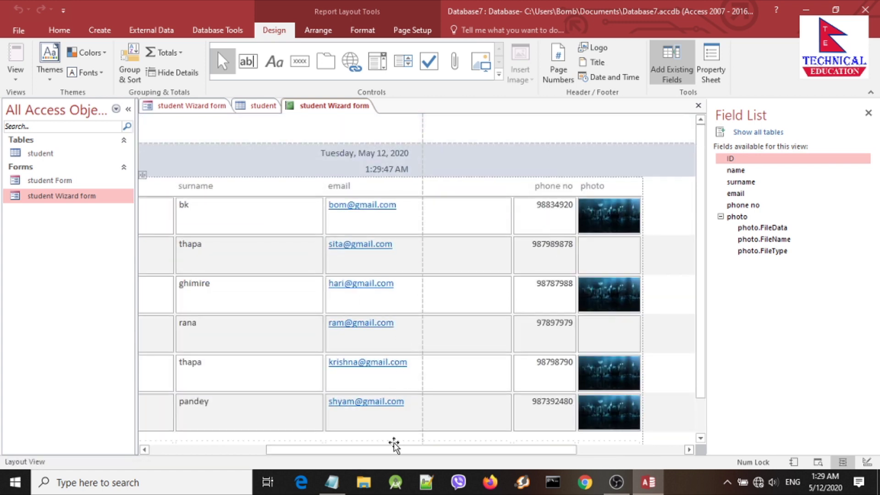
pyautogui.moveTo(395, 455); pyautogui.dragTo(279, 455)
pyautogui.rightClick(322, 105)
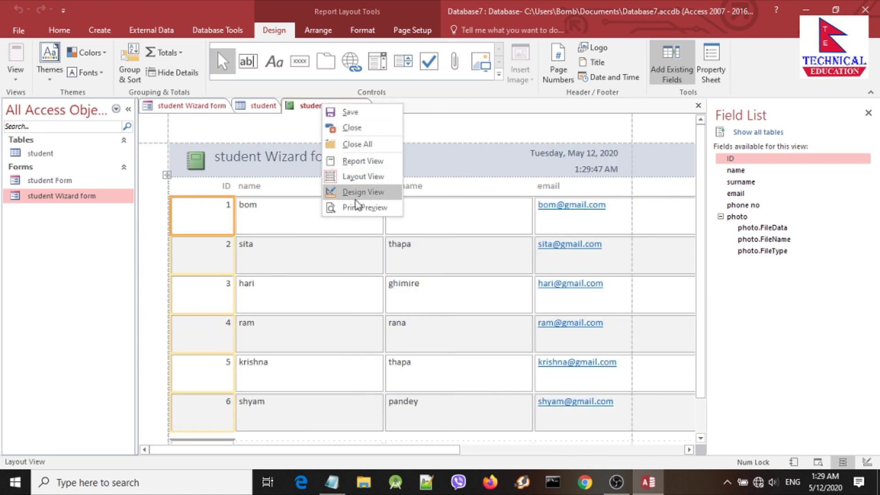
pyautogui.click(355, 193)
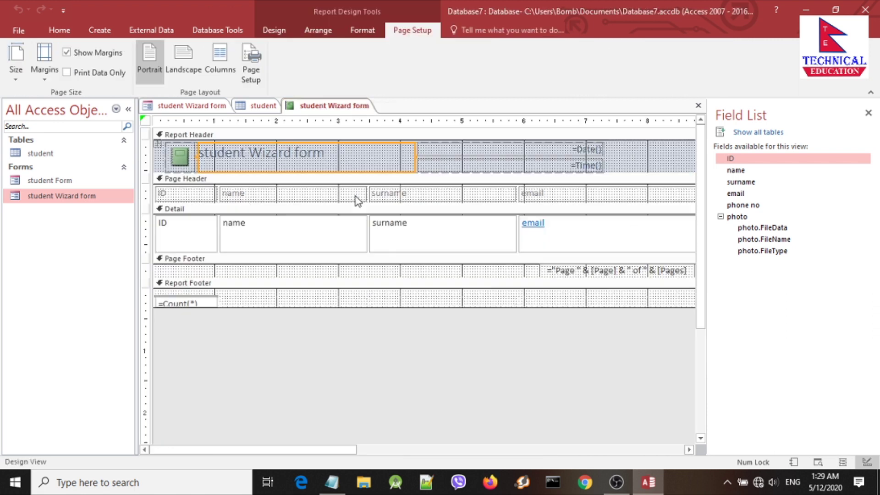
pyautogui.click(388, 260)
pyautogui.click(354, 294)
pyautogui.click(286, 241)
pyautogui.click(435, 243)
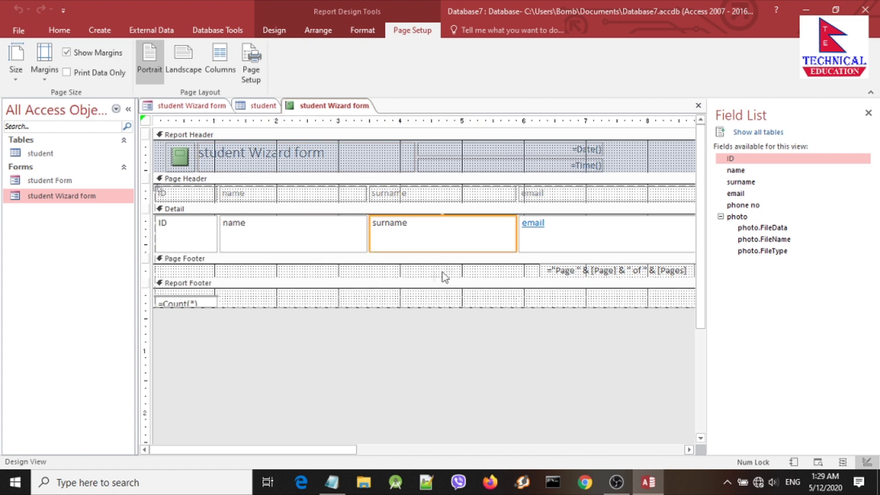
pyautogui.click(280, 236)
pyautogui.click(565, 235)
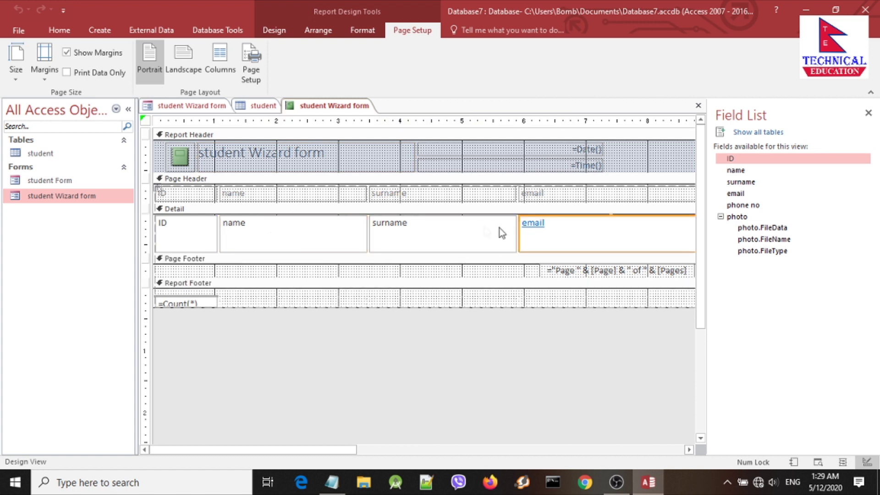
# Step: Close the report and save it under the name 'student Report'
pyautogui.rightClick(316, 106)
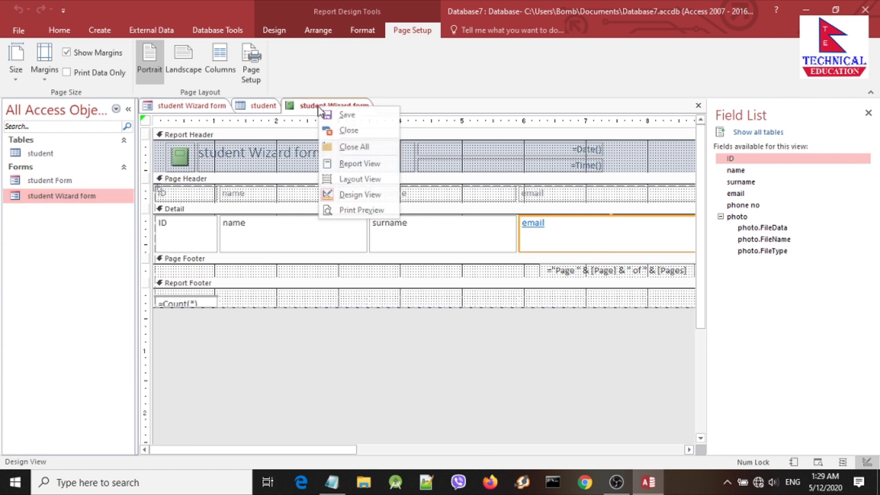
pyautogui.click(328, 130)
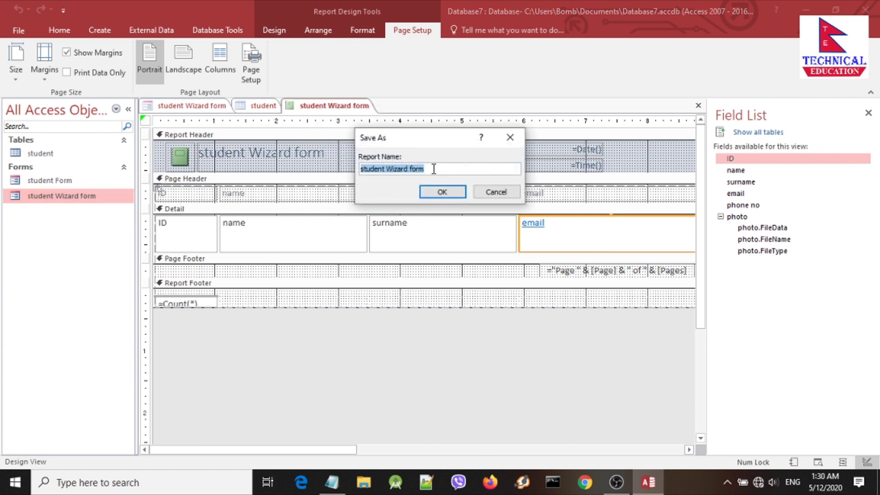
pyautogui.click(433, 169)
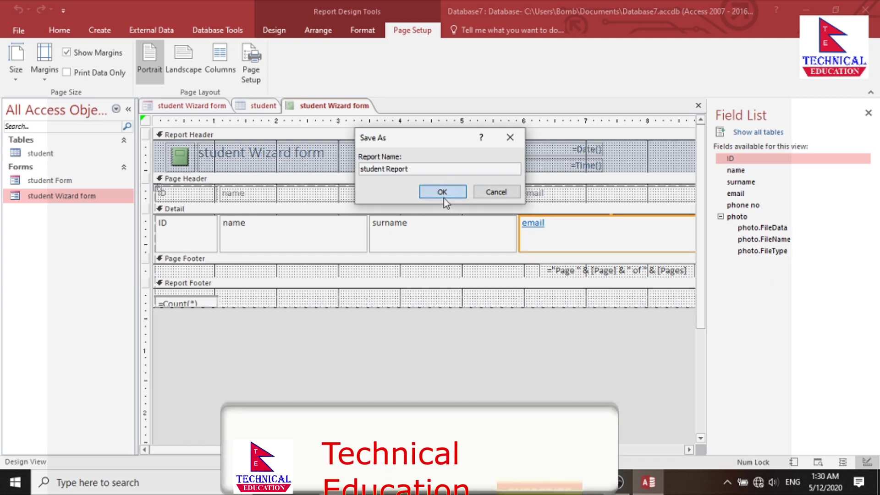
pyautogui.click(443, 198)
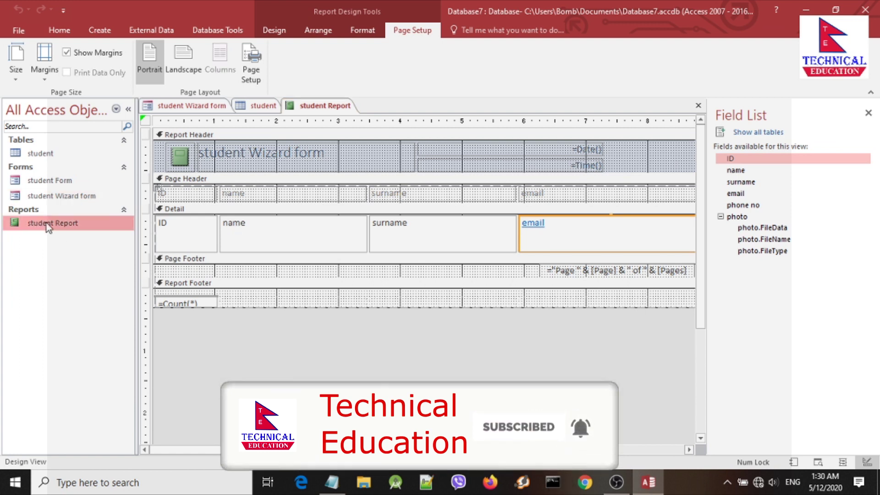
# Step: Select student Report under Reports and open it in Report View
pyautogui.click(46, 209)
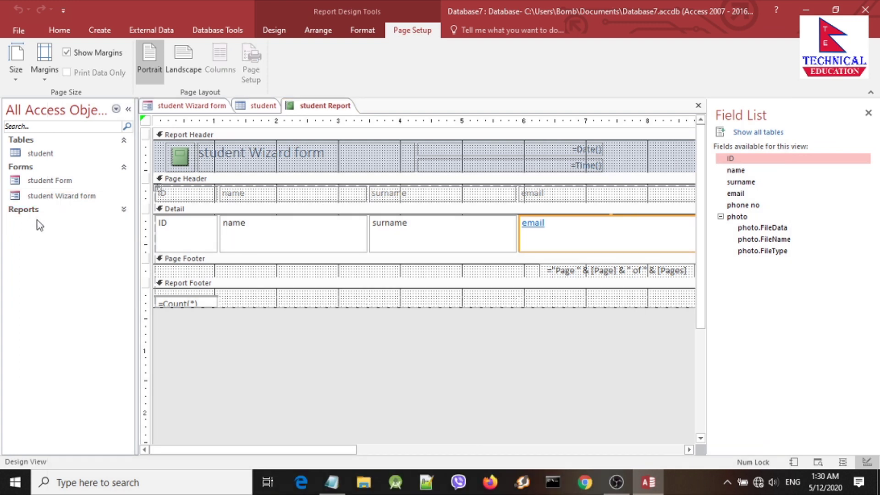
pyautogui.click(31, 212)
pyautogui.click(72, 225)
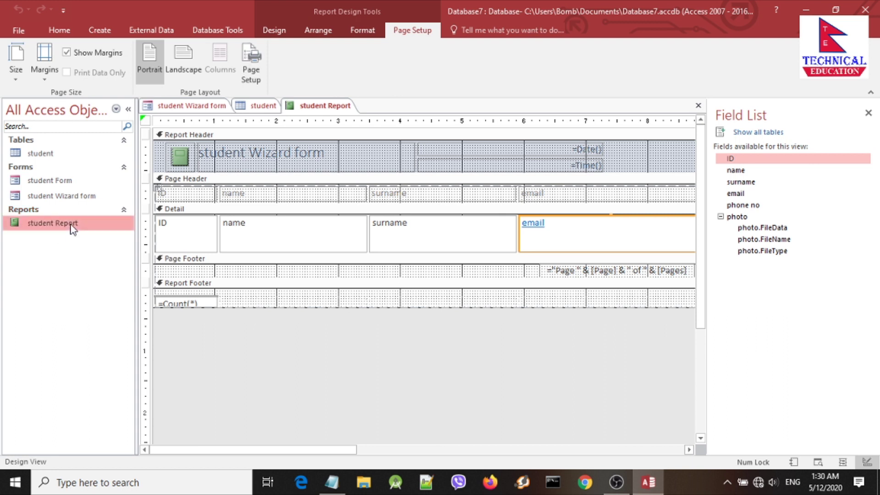
pyautogui.rightClick(318, 107)
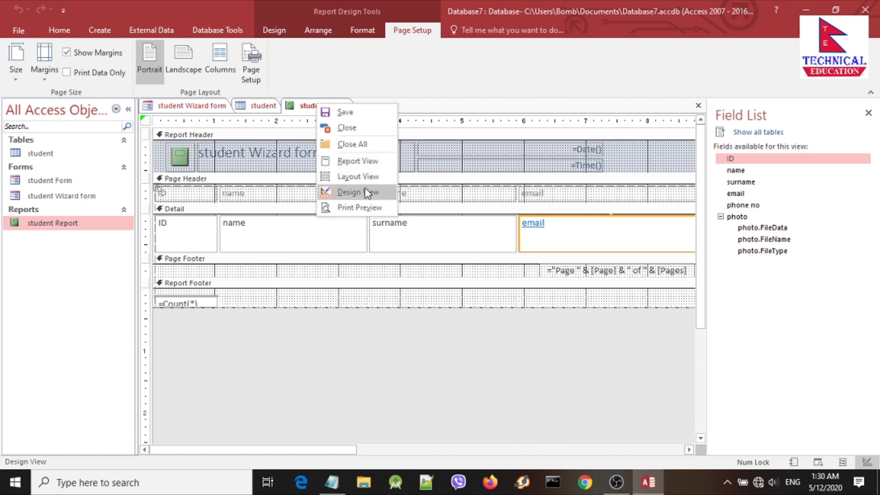
pyautogui.click(357, 161)
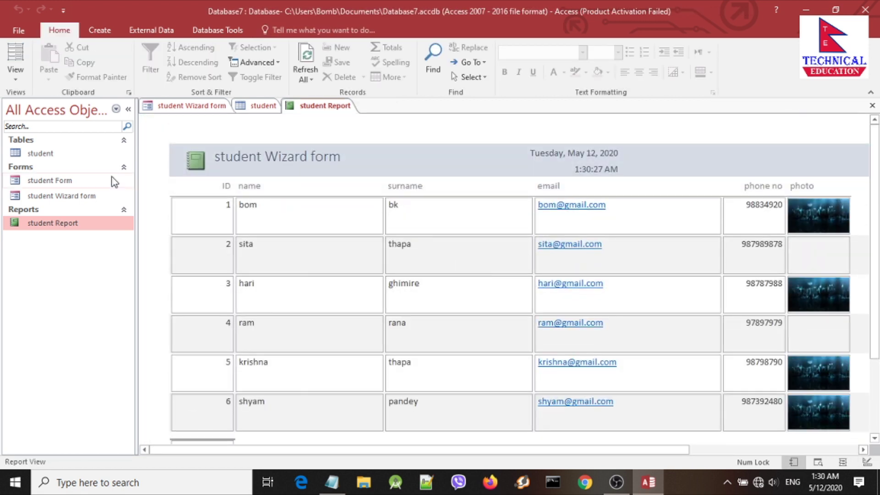
pyautogui.click(99, 30)
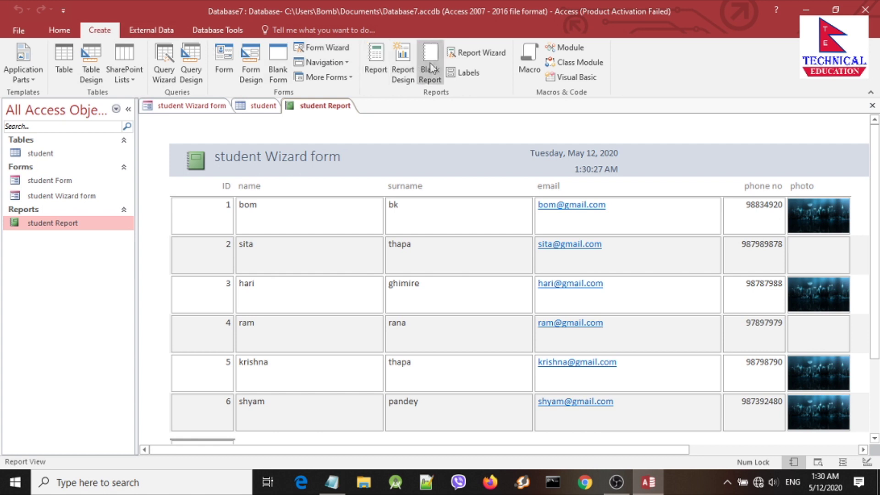
# Step: Start the Report Wizard with Table: student as the data source
pyautogui.click(481, 53)
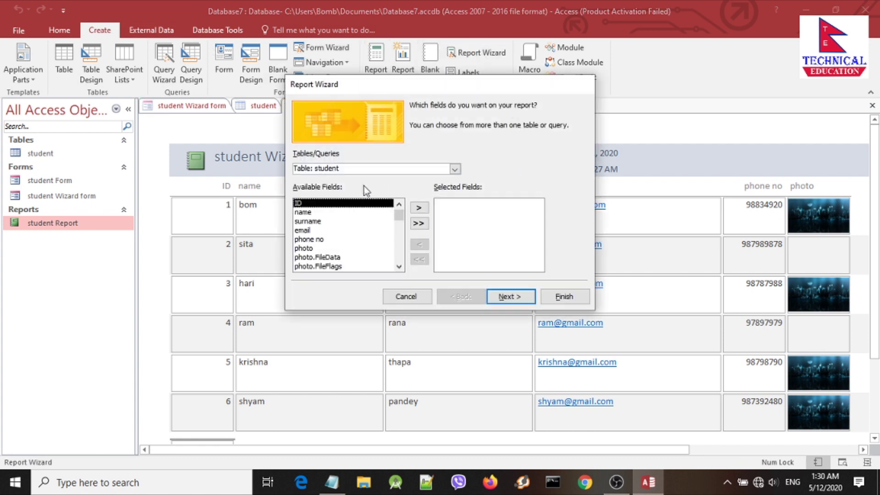
pyautogui.click(454, 169)
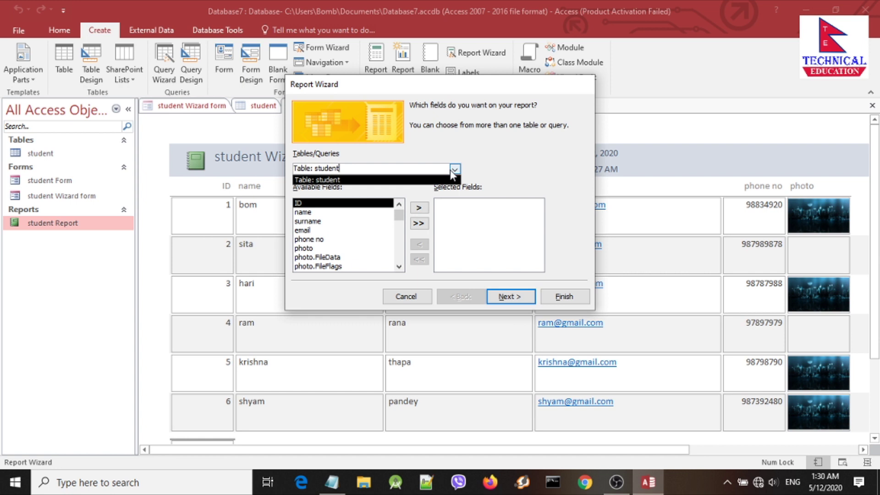
pyautogui.click(452, 180)
pyautogui.click(455, 169)
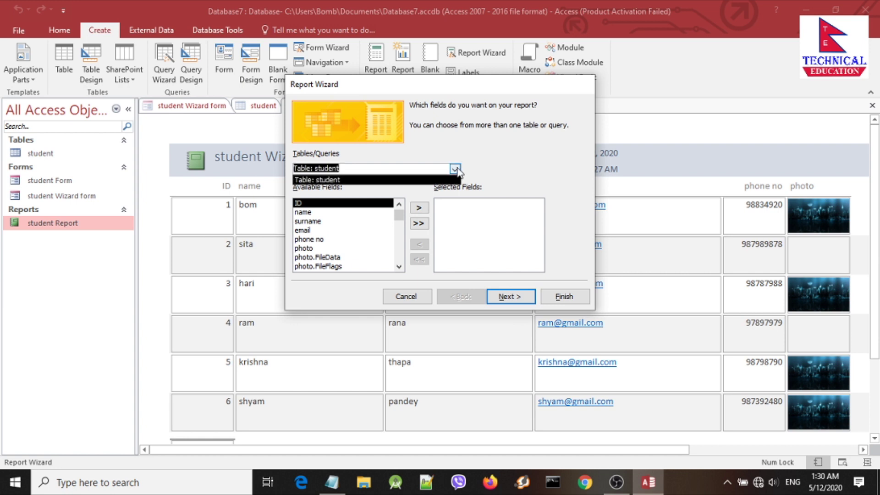
pyautogui.click(429, 181)
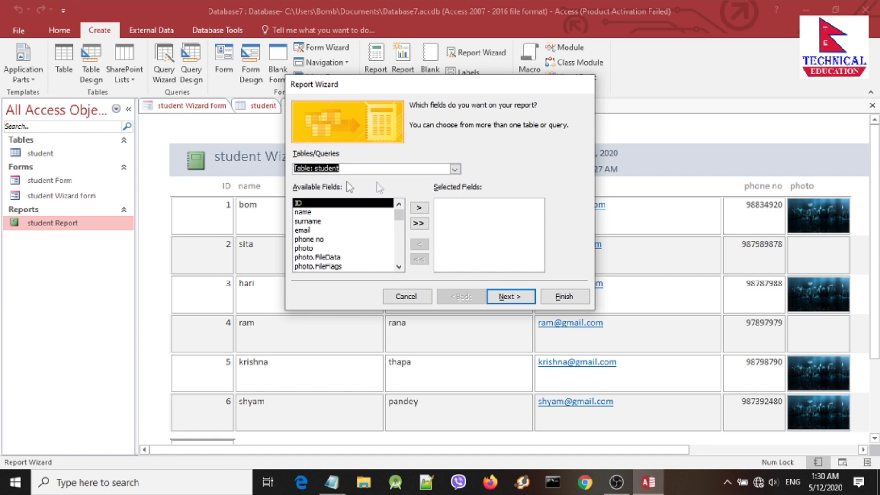
# Step: Add the ID, name, surname, email, phone no and photo fields to the report
pyautogui.click(419, 211)
pyautogui.click(419, 212)
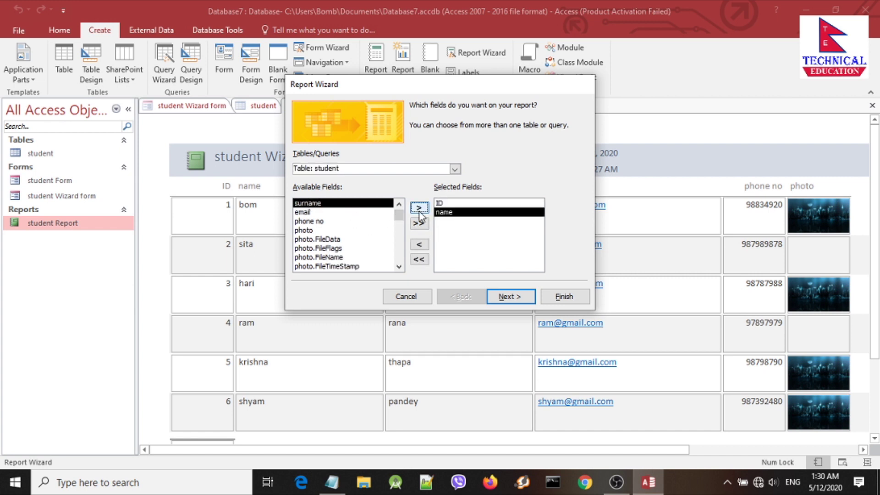
pyautogui.click(419, 209)
pyautogui.click(419, 208)
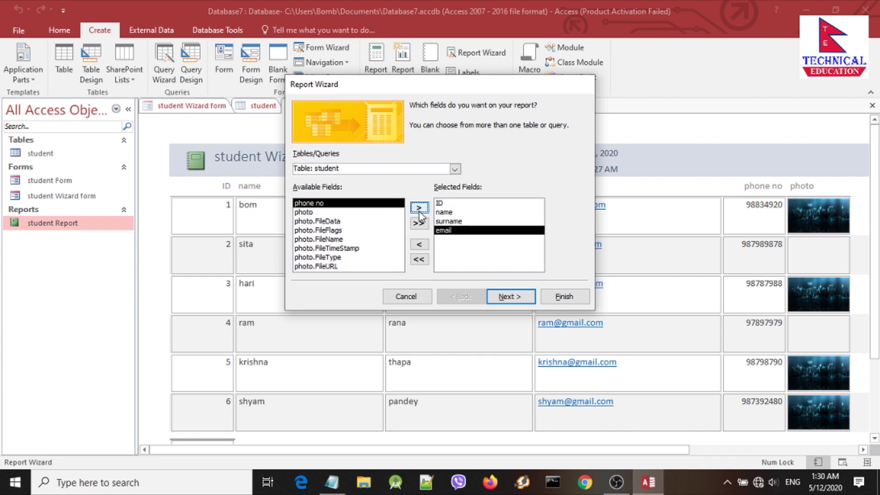
pyautogui.click(420, 208)
pyautogui.click(419, 209)
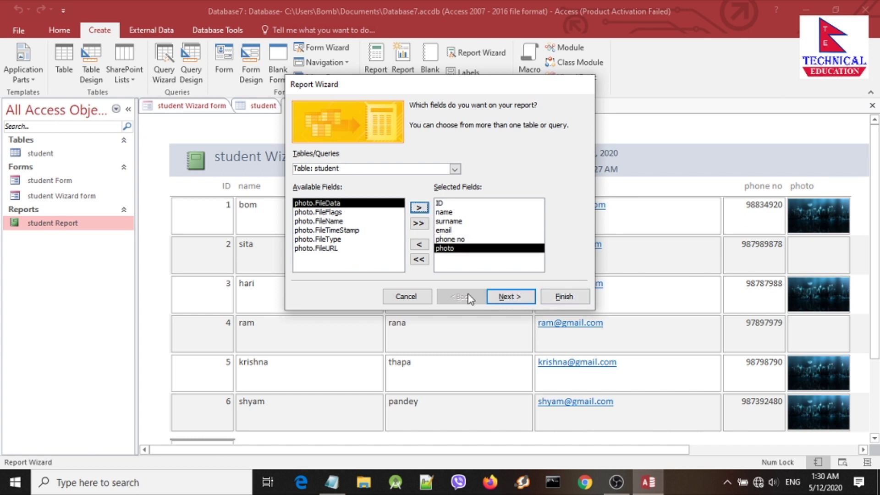
pyautogui.click(512, 299)
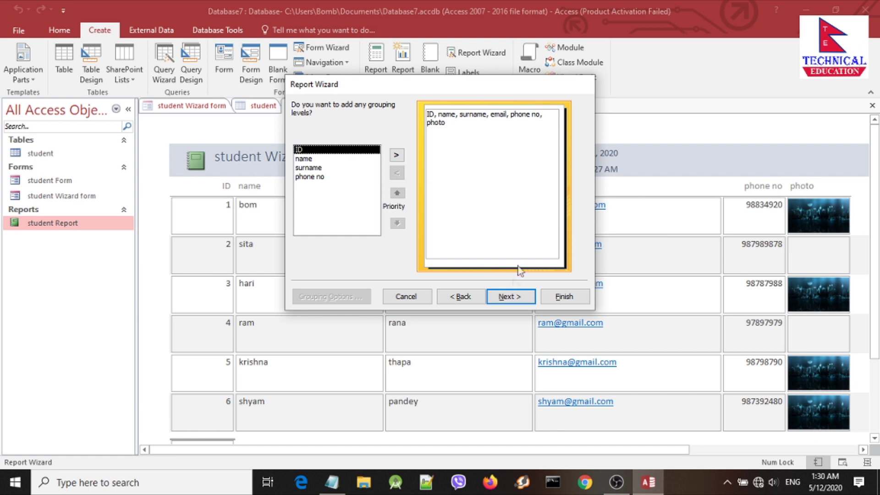
# Step: Skip grouping and set ID as the first sort field in ascending order
pyautogui.click(507, 296)
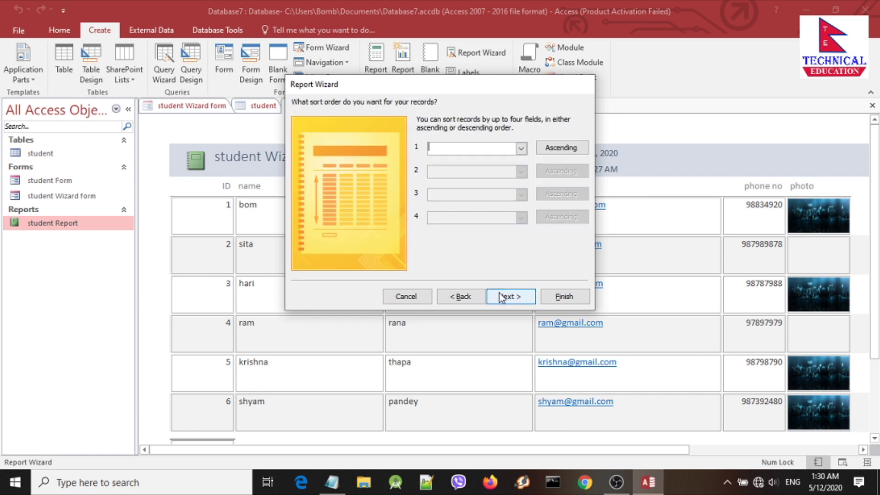
pyautogui.click(524, 152)
pyautogui.click(498, 170)
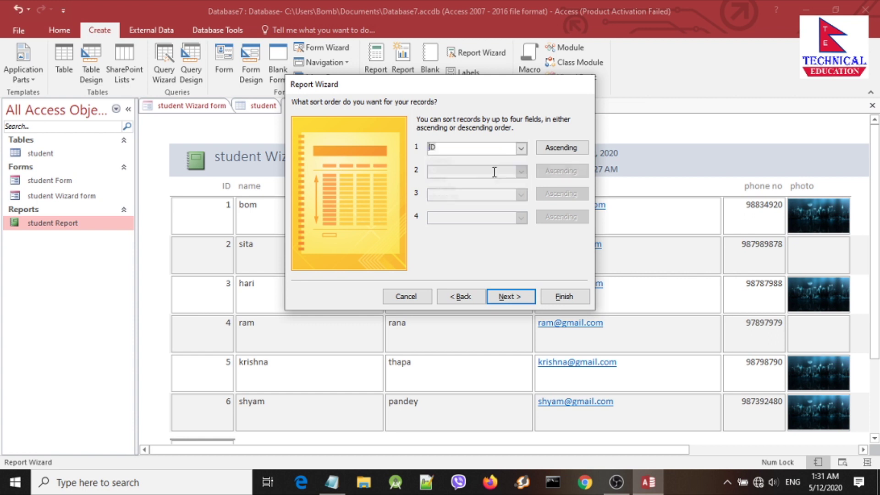
pyautogui.click(556, 148)
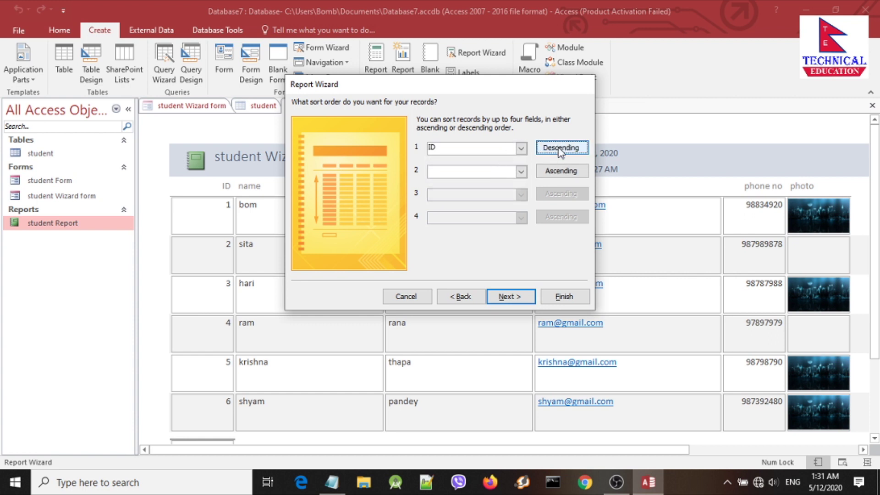
pyautogui.click(557, 149)
pyautogui.click(555, 150)
pyautogui.click(556, 151)
pyautogui.click(555, 152)
pyautogui.click(556, 153)
pyautogui.click(521, 147)
pyautogui.click(510, 172)
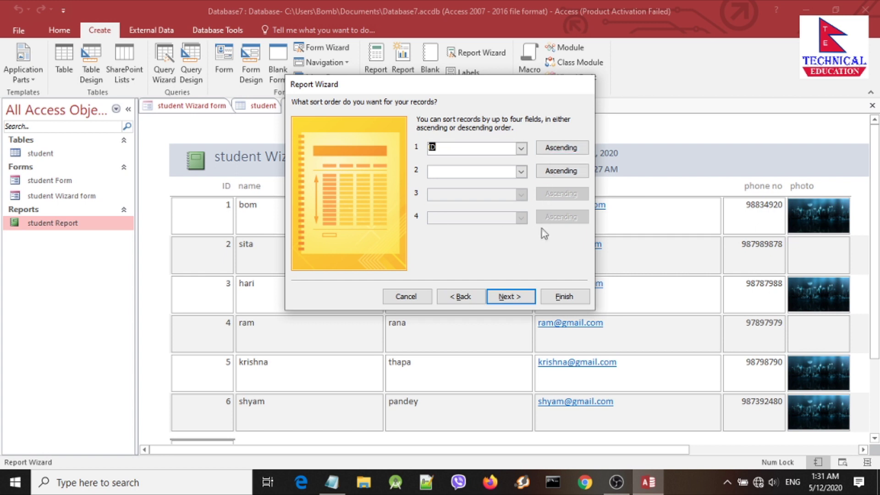
# Step: Compare the layouts, then choose Columnar layout with Portrait orientation
pyautogui.click(508, 297)
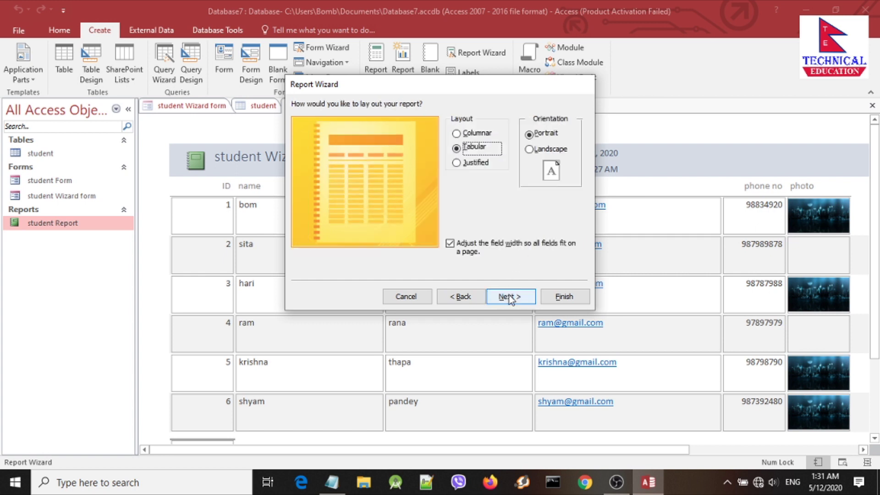
pyautogui.click(457, 164)
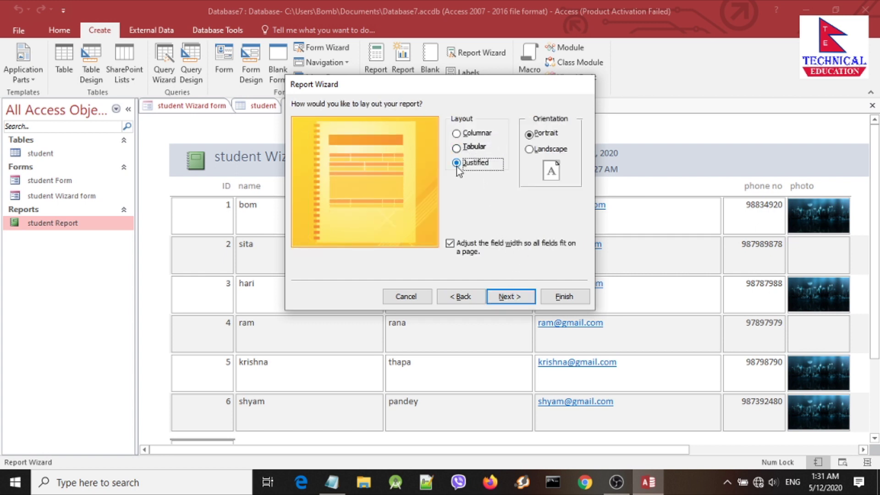
pyautogui.click(457, 134)
pyautogui.click(456, 147)
pyautogui.click(457, 163)
pyautogui.click(456, 134)
pyautogui.click(456, 148)
pyautogui.click(456, 164)
pyautogui.click(456, 133)
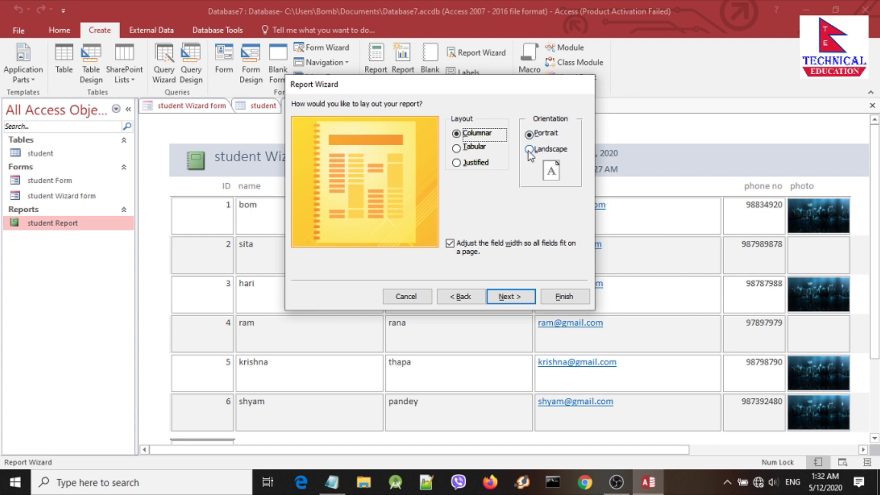
pyautogui.click(530, 149)
pyautogui.click(529, 134)
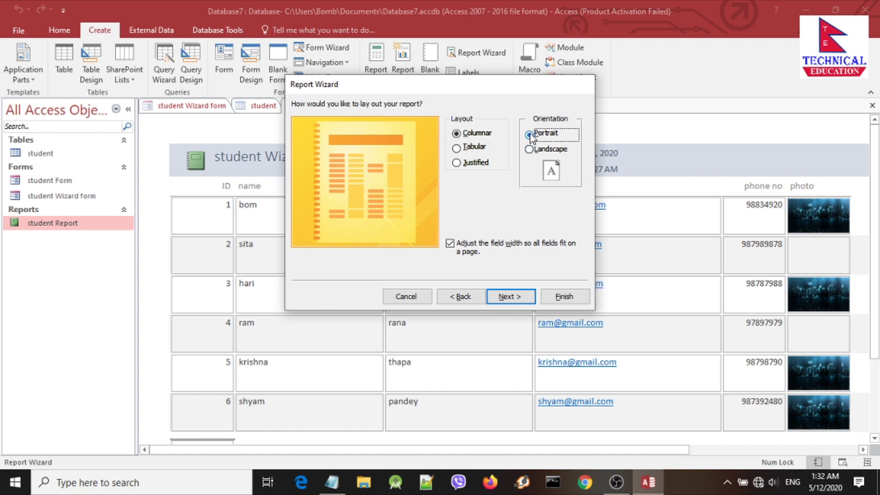
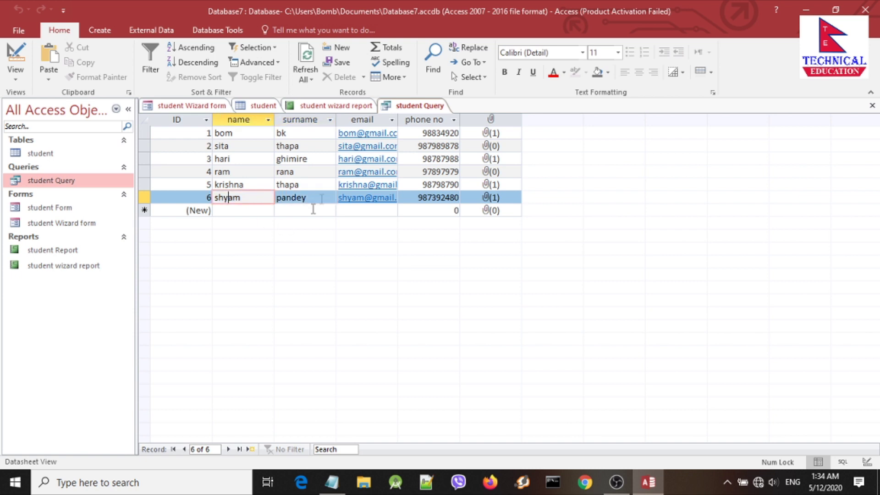
pyautogui.rightClick(429, 106)
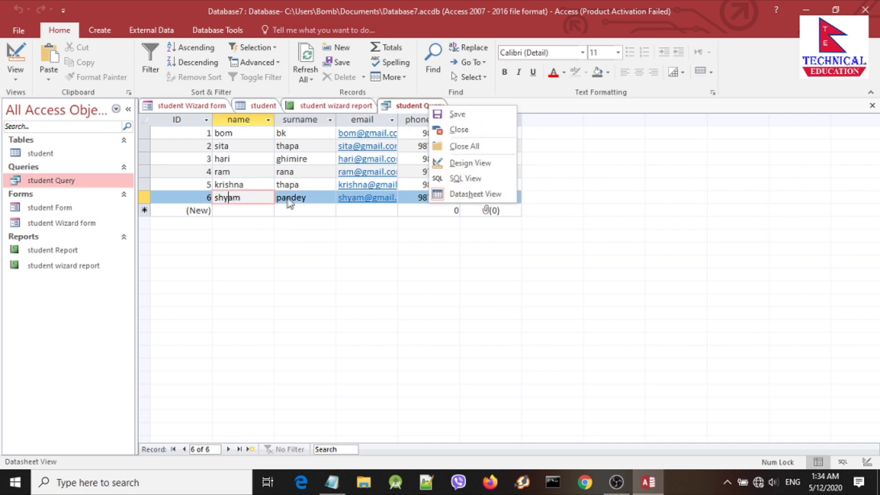
pyautogui.click(284, 207)
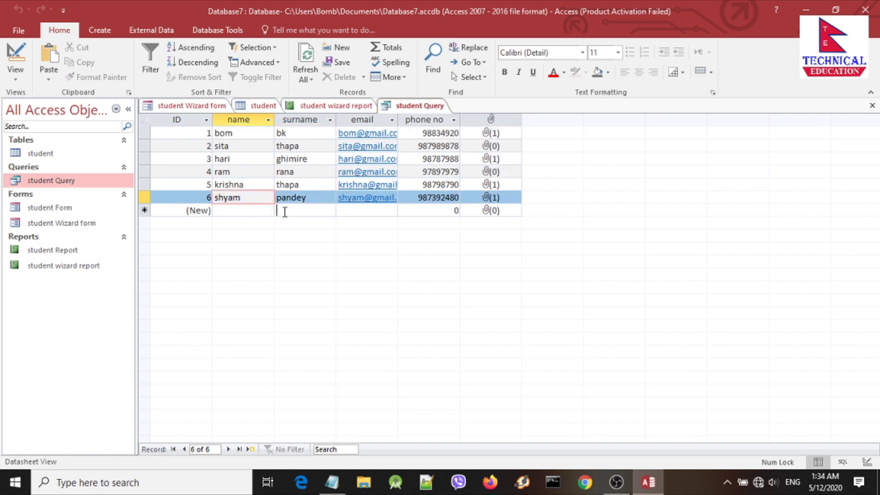
pyautogui.rightClick(410, 107)
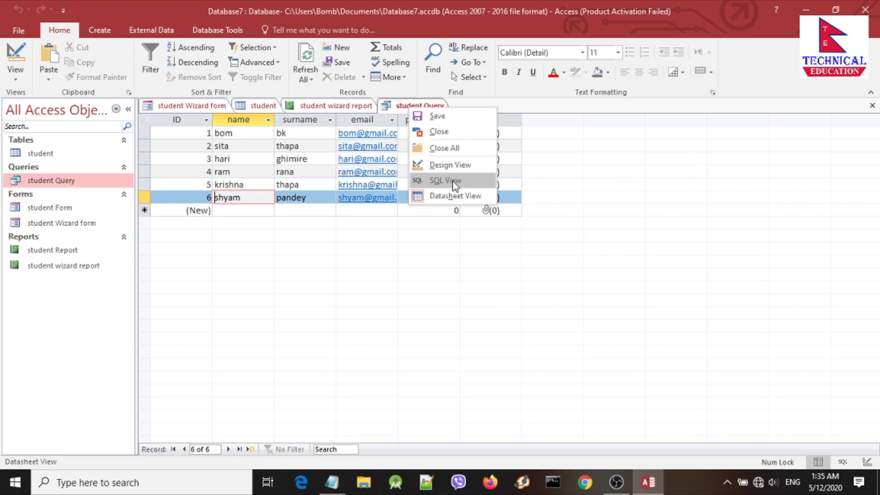
pyautogui.click(450, 181)
pyautogui.click(195, 132)
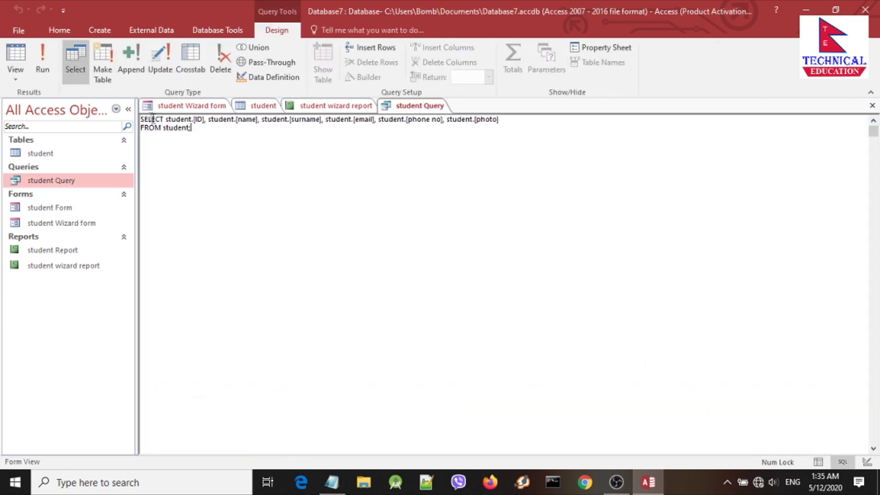
pyautogui.moveTo(208, 126); pyautogui.dragTo(136, 115)
pyautogui.doubleClick(158, 128)
pyautogui.doubleClick(151, 119)
pyautogui.rightClick(413, 109)
pyautogui.click(441, 191)
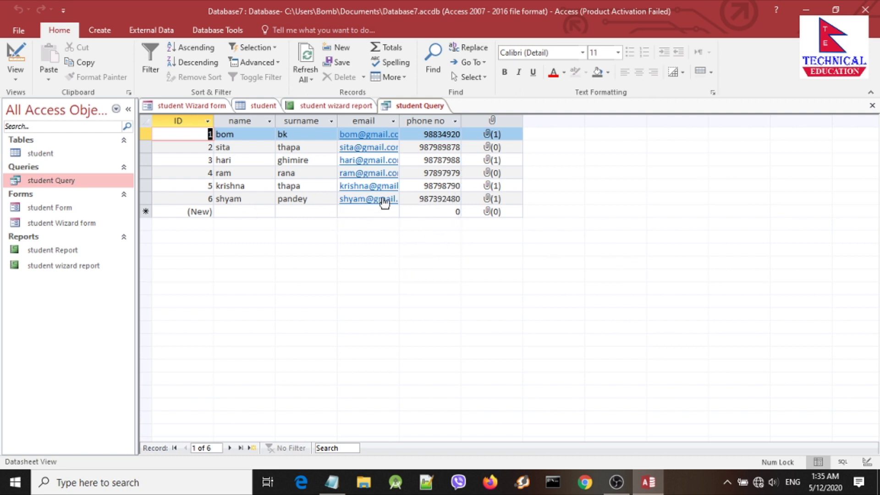
pyautogui.rightClick(412, 110)
pyautogui.click(430, 162)
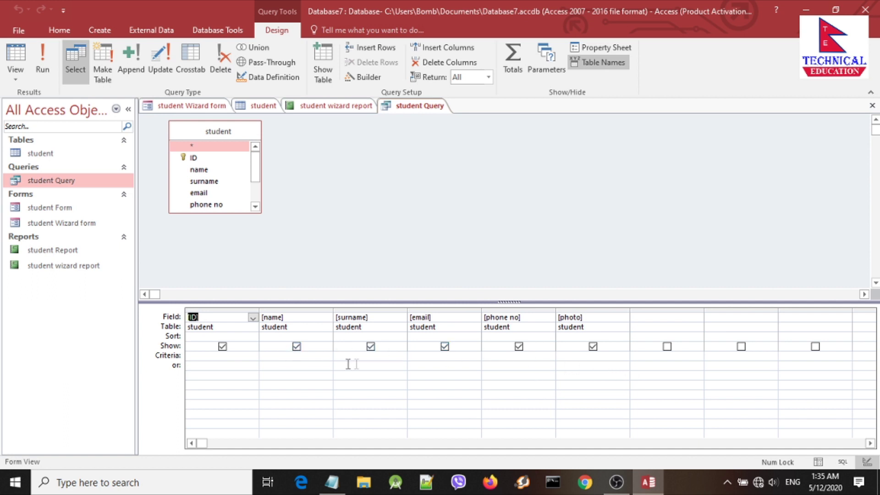
pyautogui.click(519, 347)
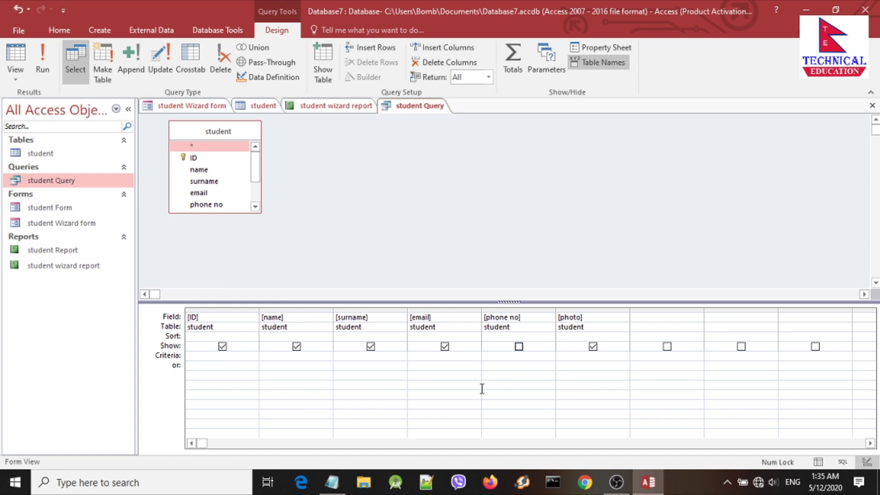
pyautogui.click(445, 347)
pyautogui.click(44, 69)
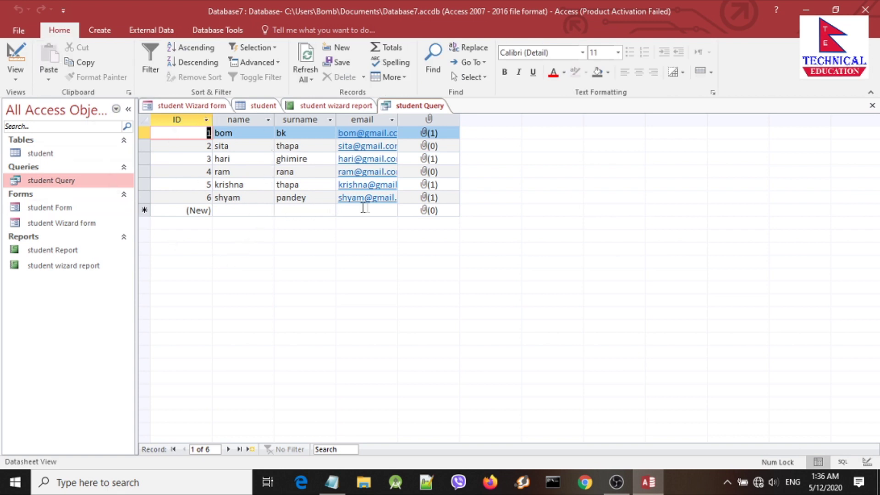
pyautogui.click(424, 107)
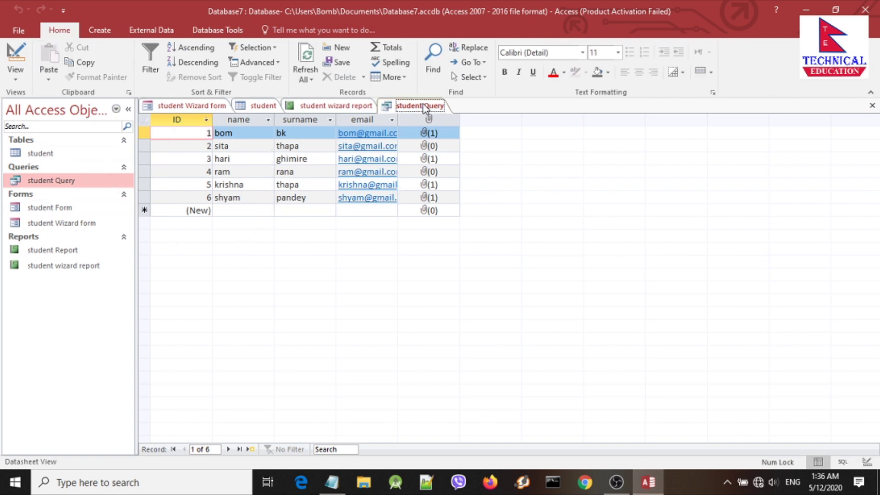
pyautogui.rightClick(424, 108)
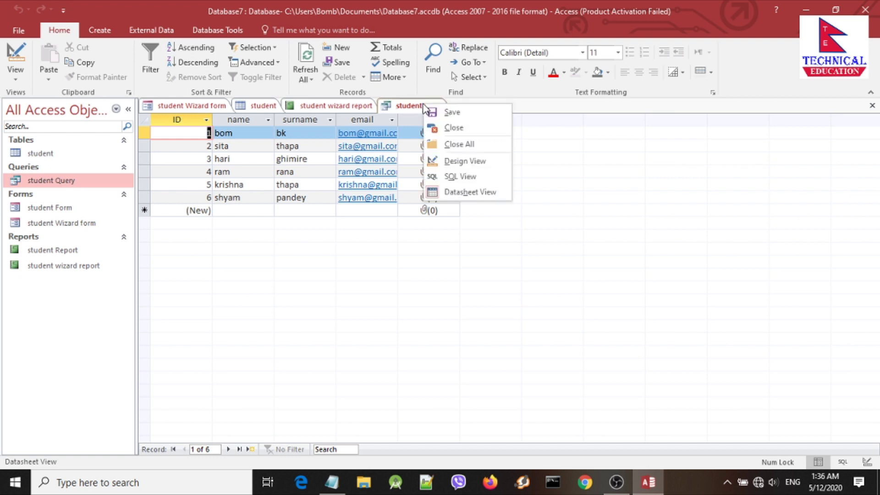
pyautogui.click(391, 104)
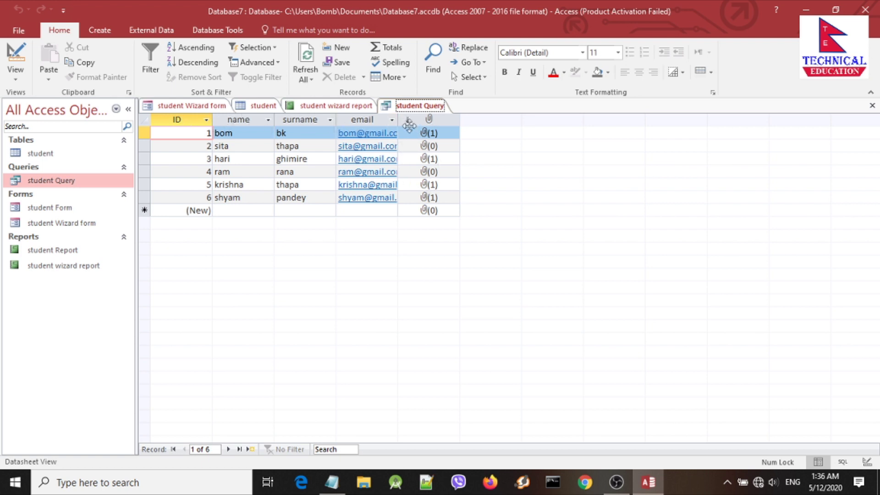
pyautogui.rightClick(409, 105)
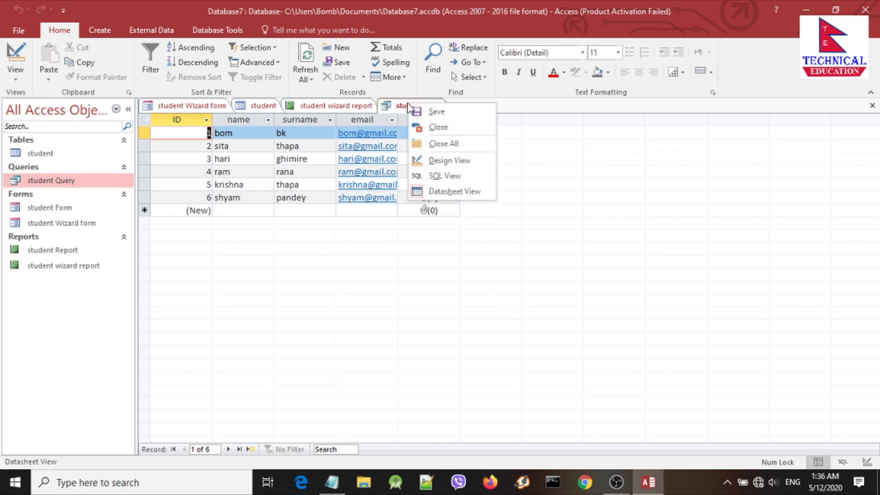
pyautogui.click(448, 161)
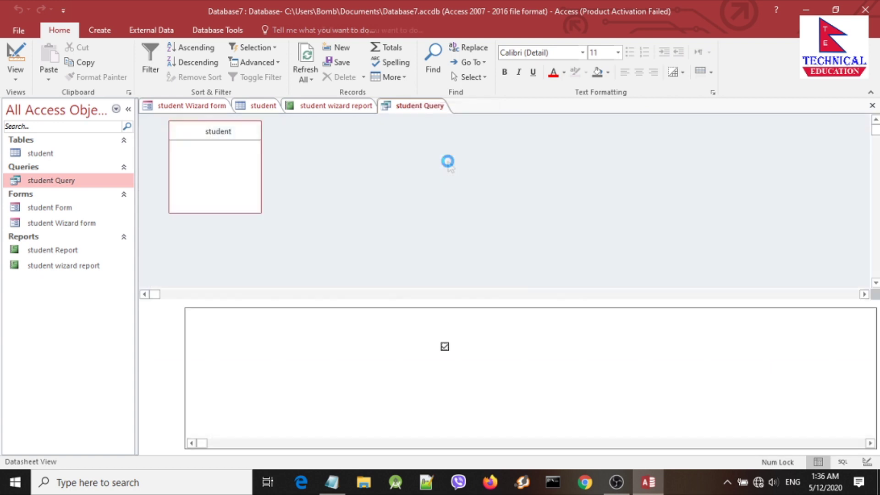
pyautogui.click(445, 349)
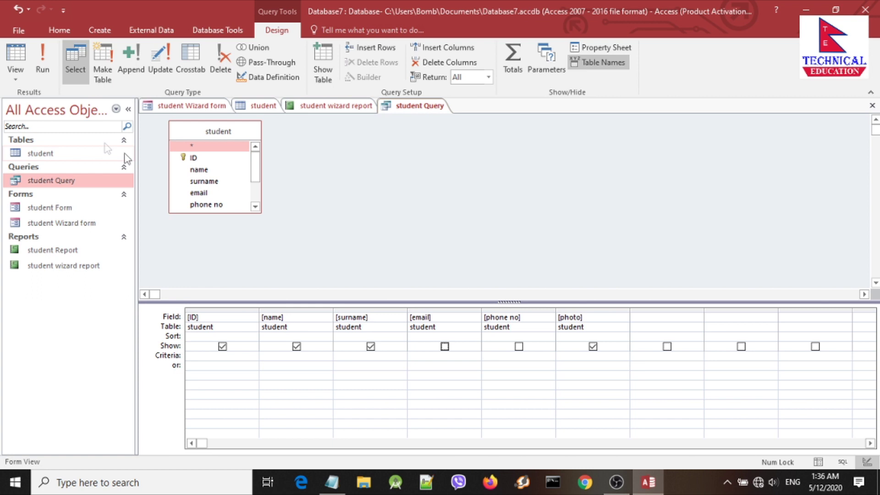
pyautogui.click(43, 68)
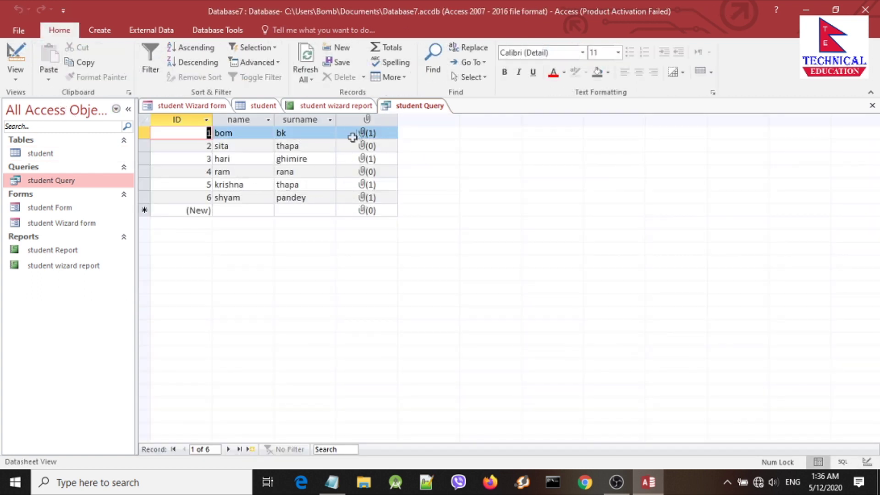
pyautogui.rightClick(418, 107)
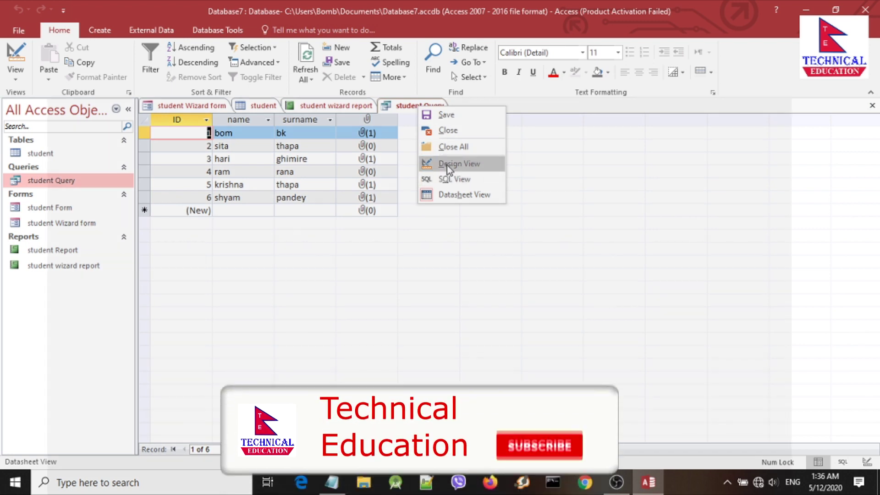
pyautogui.click(448, 170)
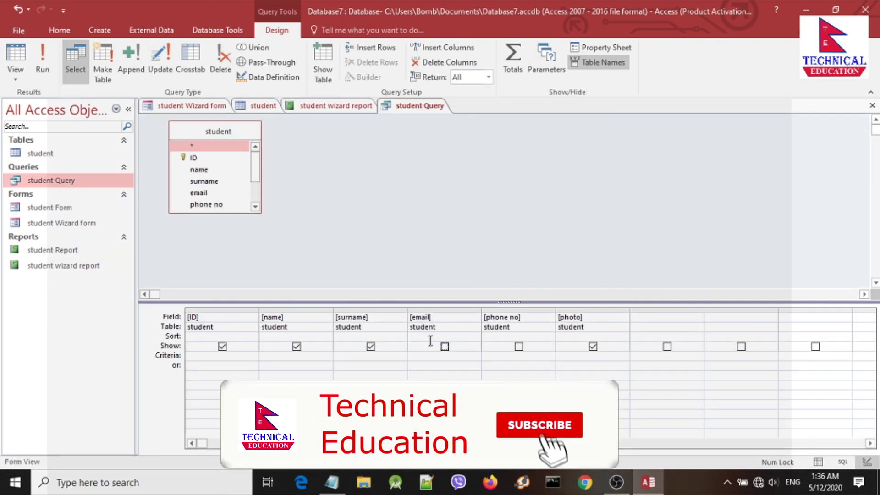
pyautogui.click(444, 347)
pyautogui.click(518, 347)
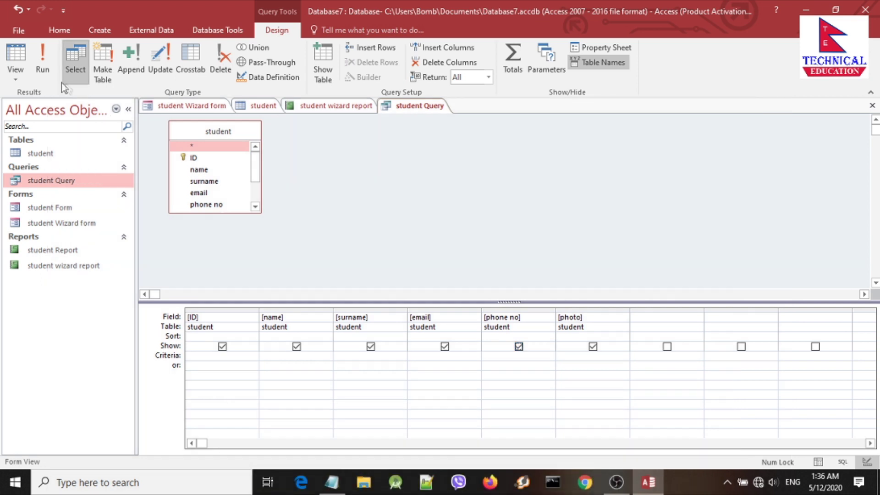
pyautogui.click(43, 67)
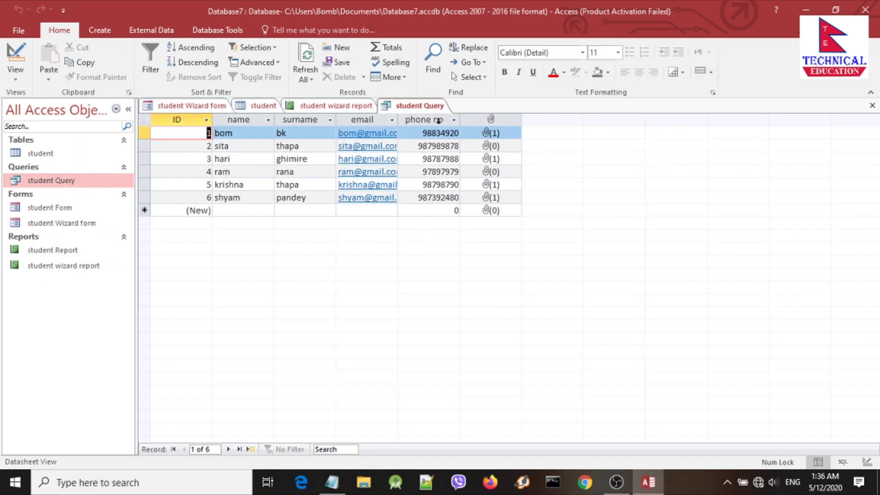
# Step: In the student query's Design View, enter [enter name] as the name column's criterion
pyautogui.rightClick(412, 106)
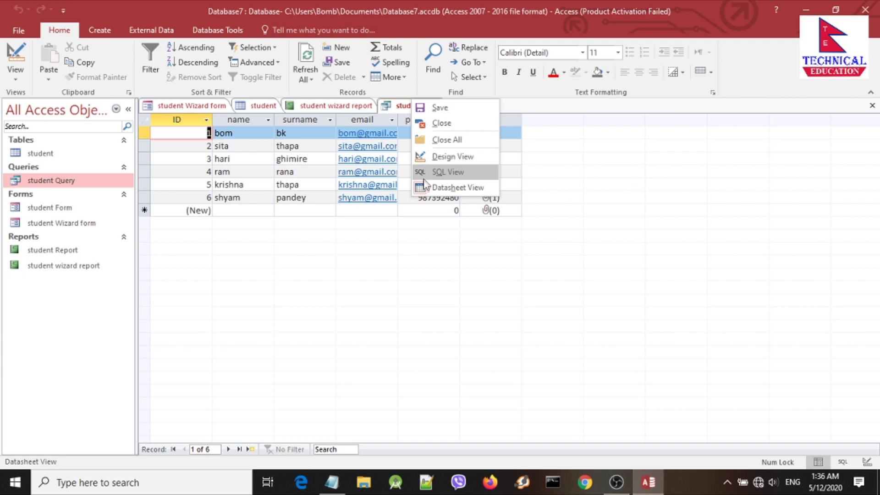
pyautogui.click(440, 157)
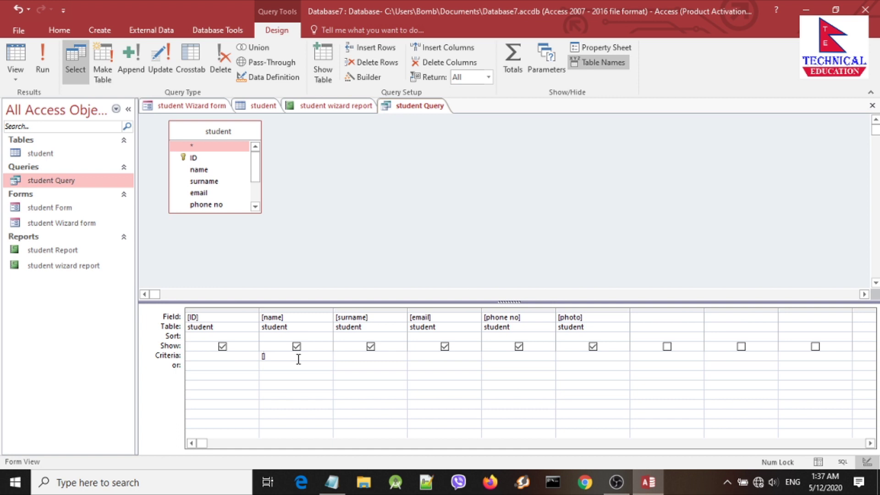
pyautogui.write('nter na')
# Step: Run the query, enter a name at the prompt, and check the single matching record
pyautogui.click(45, 68)
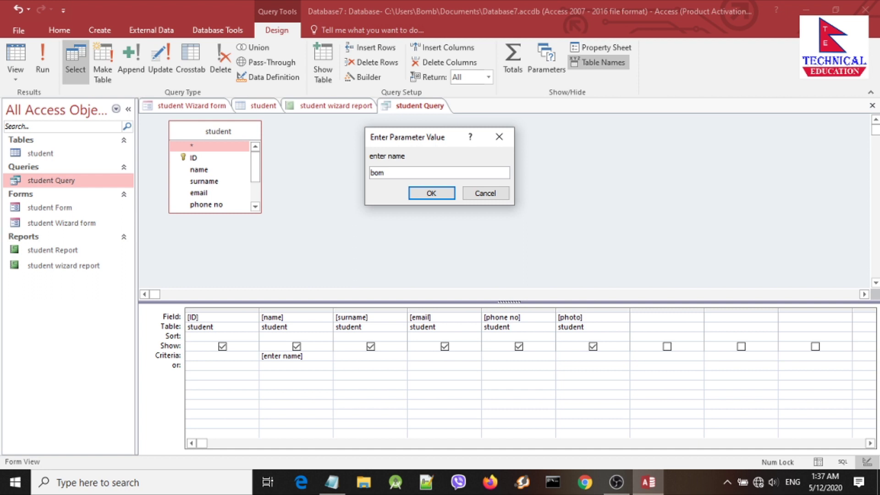
pyautogui.click(430, 194)
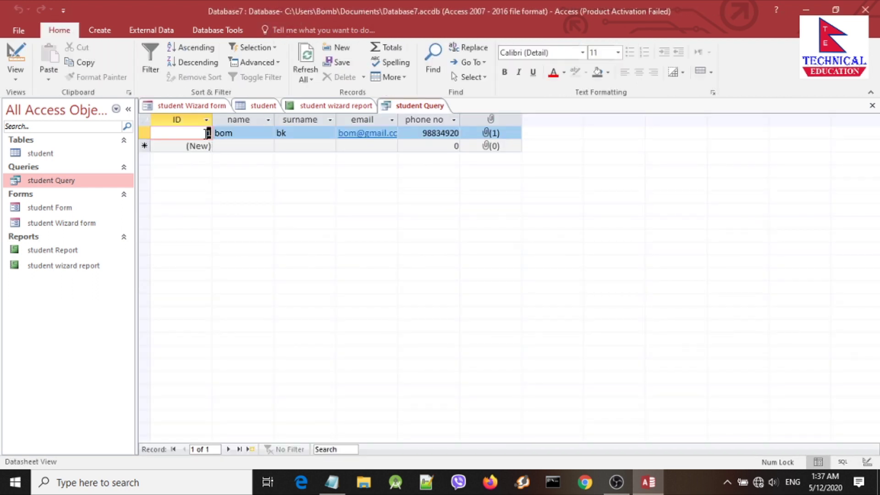
pyautogui.doubleClick(226, 134)
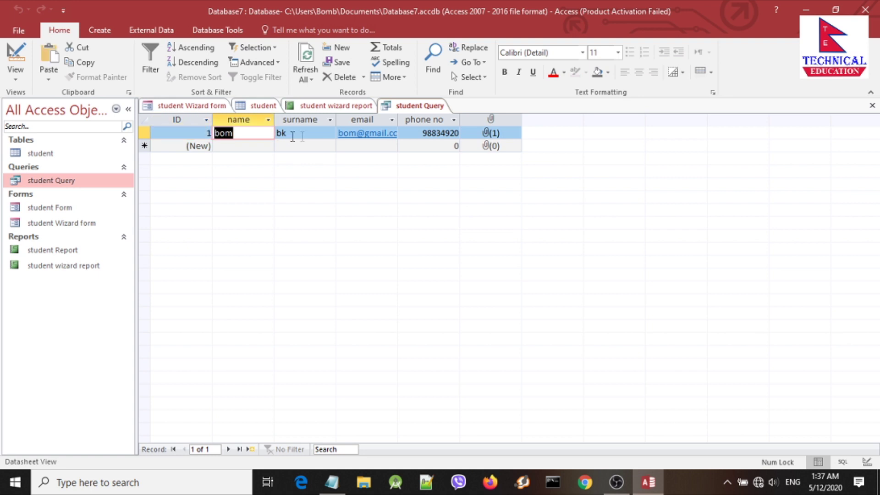
pyautogui.doubleClick(315, 136)
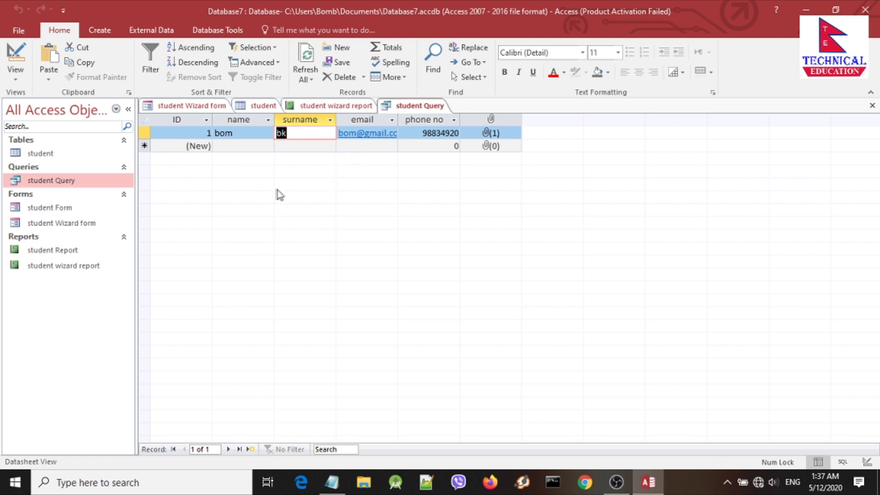
# Step: Create a new blank table in Design View and save it as student2
pyautogui.doubleClick(40, 153)
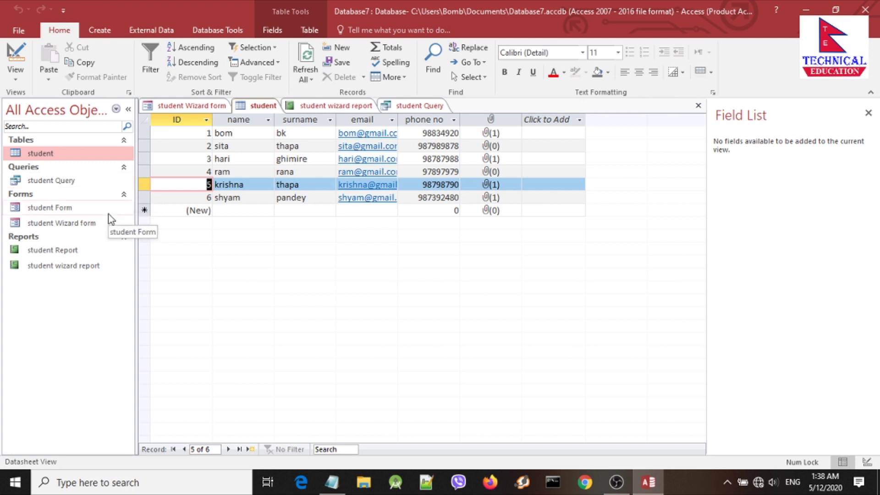
pyautogui.click(100, 30)
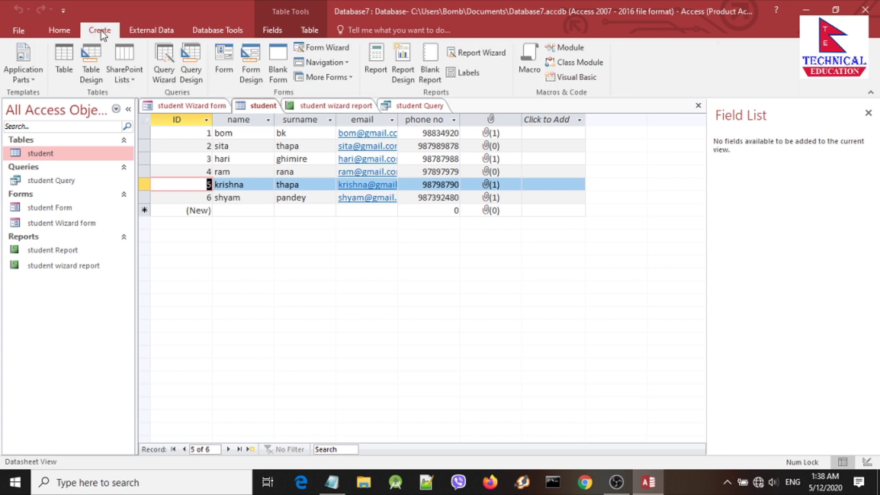
pyautogui.click(67, 69)
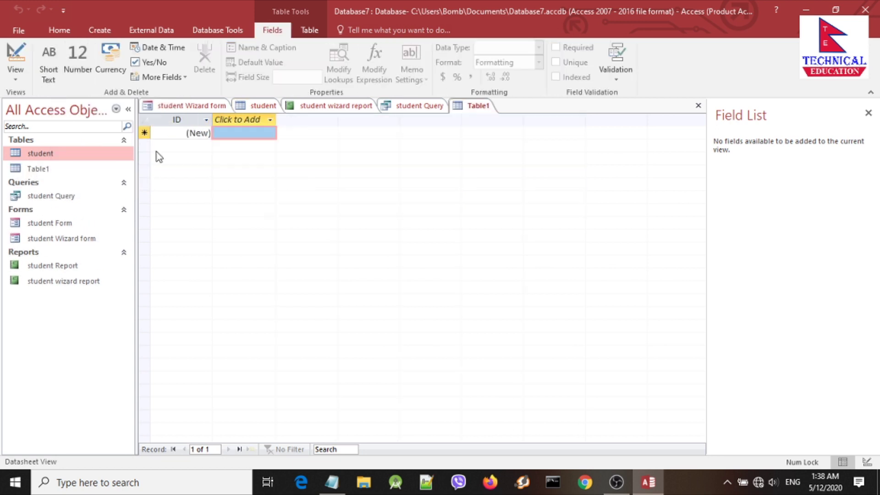
pyautogui.rightClick(474, 108)
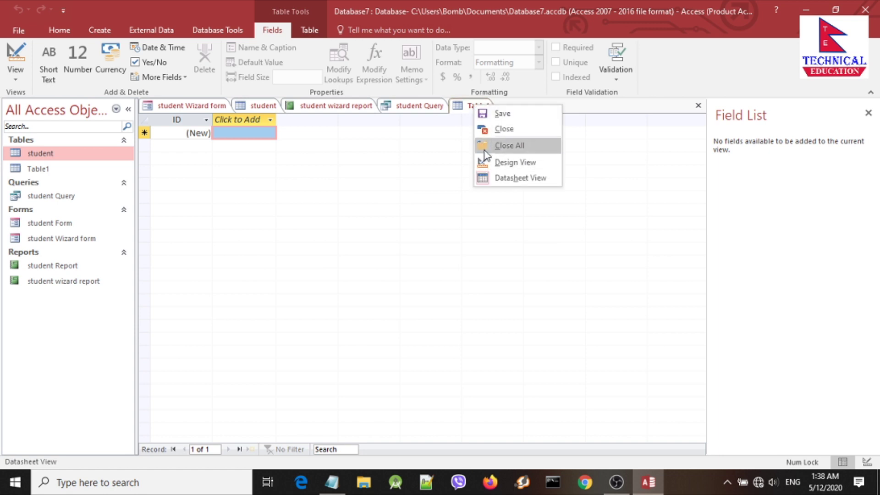
pyautogui.click(510, 165)
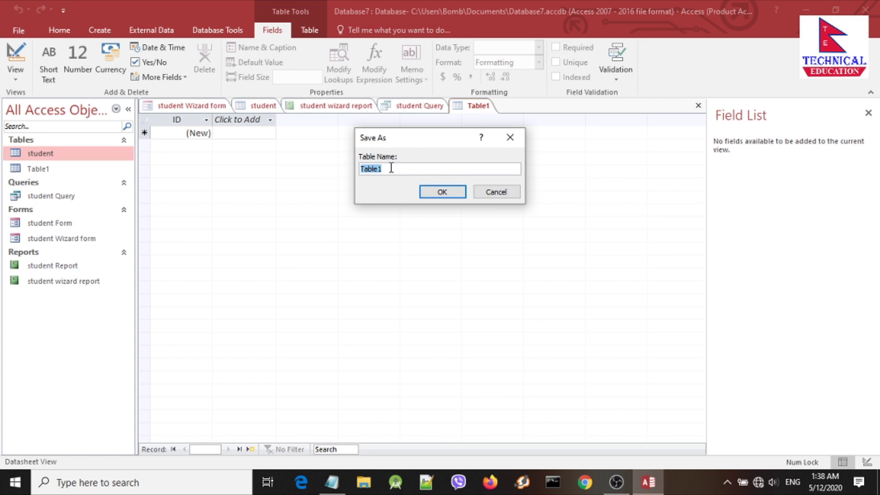
pyautogui.write('st')
pyautogui.click(442, 191)
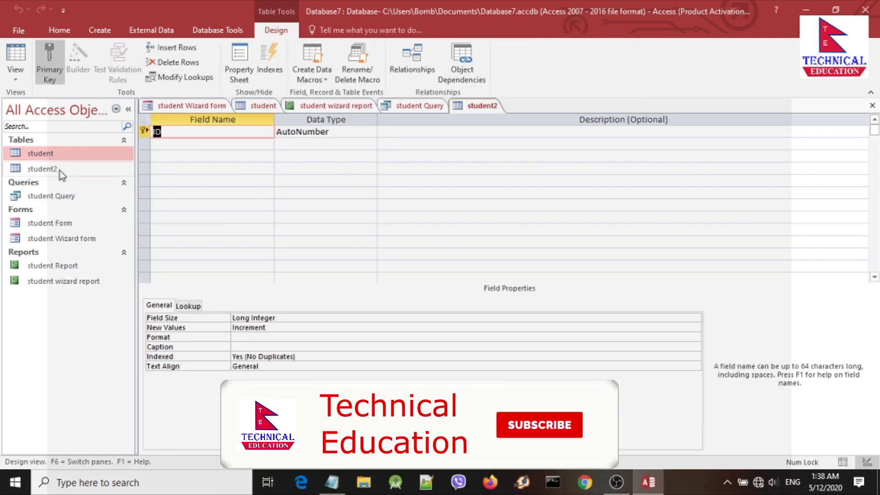
# Step: Keep ID as AutoNumber and add a Short Text field called name
pyautogui.click(61, 171)
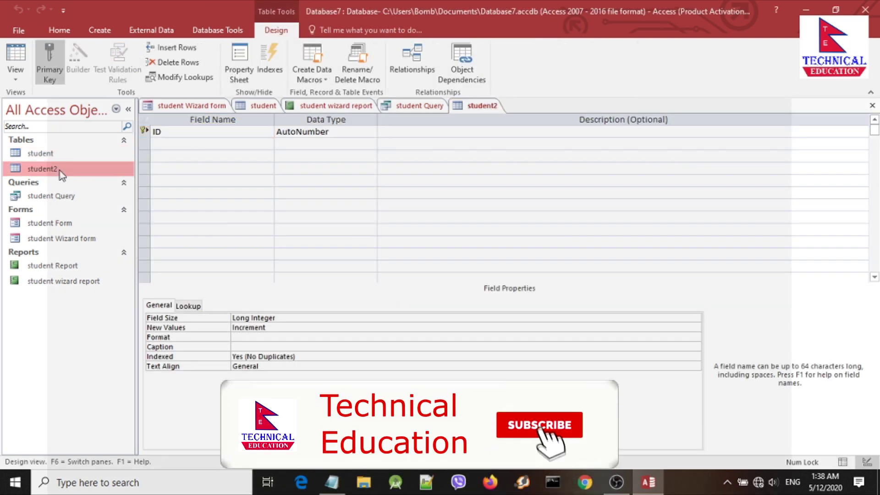
pyautogui.click(215, 132)
pyautogui.click(306, 132)
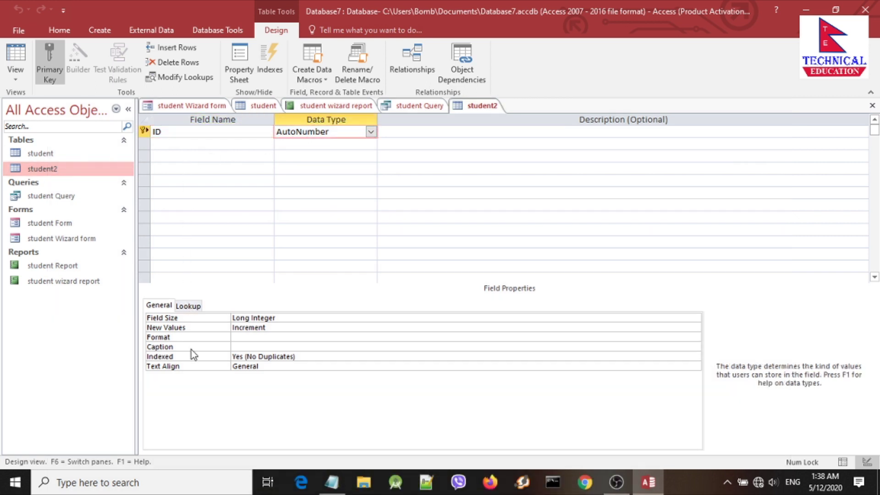
pyautogui.click(216, 145)
pyautogui.write('name')
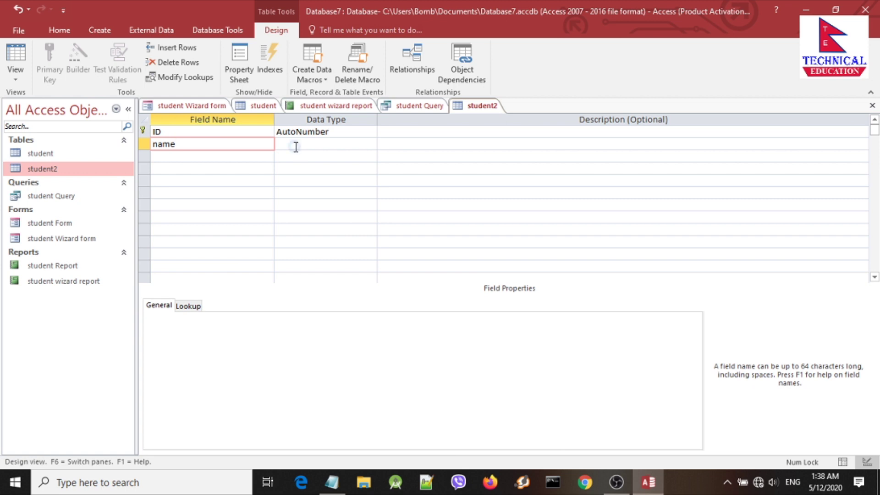
pyautogui.click(295, 147)
pyautogui.click(394, 282)
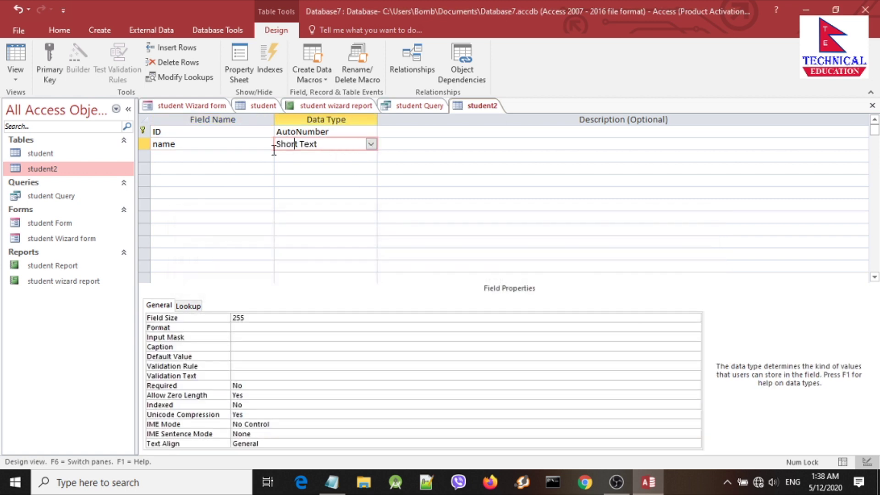
# Step: Add a Short Text field called surname
pyautogui.click(222, 159)
pyautogui.write('surname')
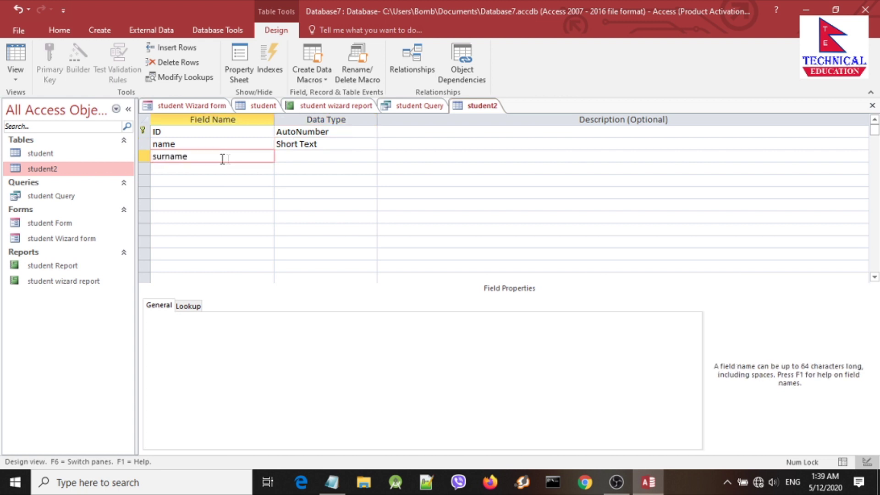
pyautogui.click(298, 159)
pyautogui.click(371, 156)
pyautogui.click(371, 156)
pyautogui.click(170, 170)
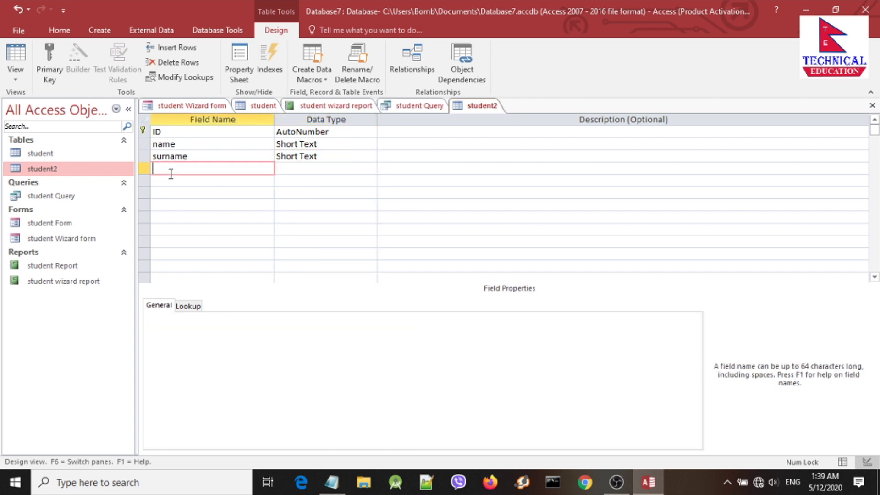
# Step: Add a phone field with the Number data type
pyautogui.write('phone')
pyautogui.click(292, 170)
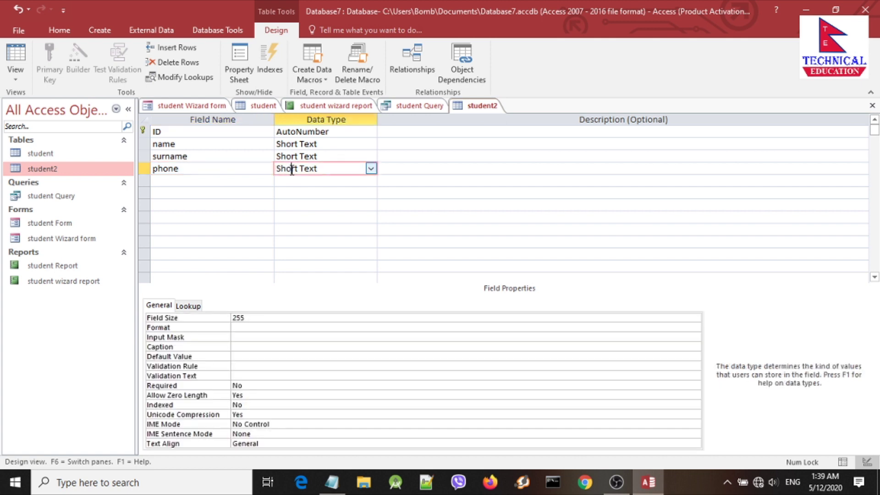
pyautogui.click(371, 169)
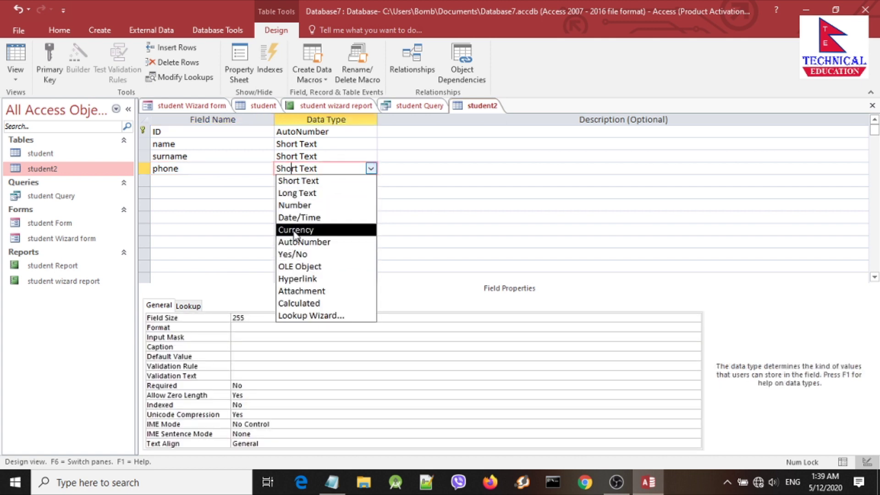
pyautogui.click(294, 230)
pyautogui.click(370, 170)
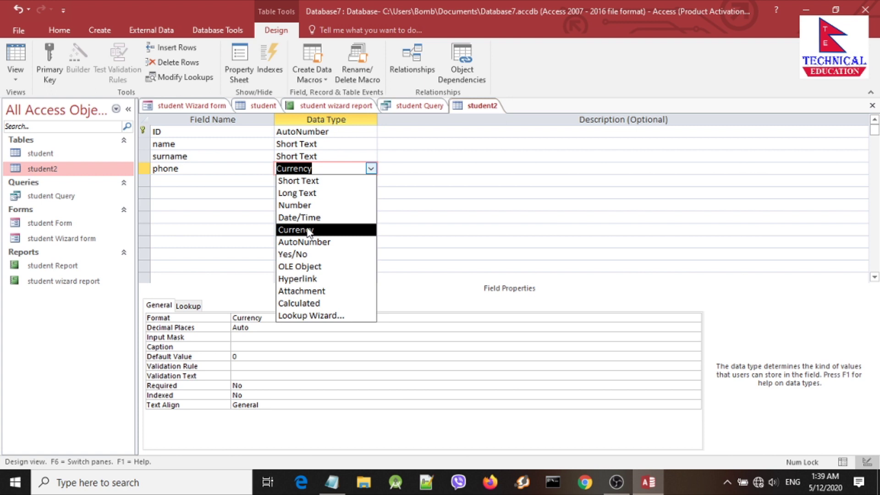
pyautogui.click(300, 204)
pyautogui.click(307, 202)
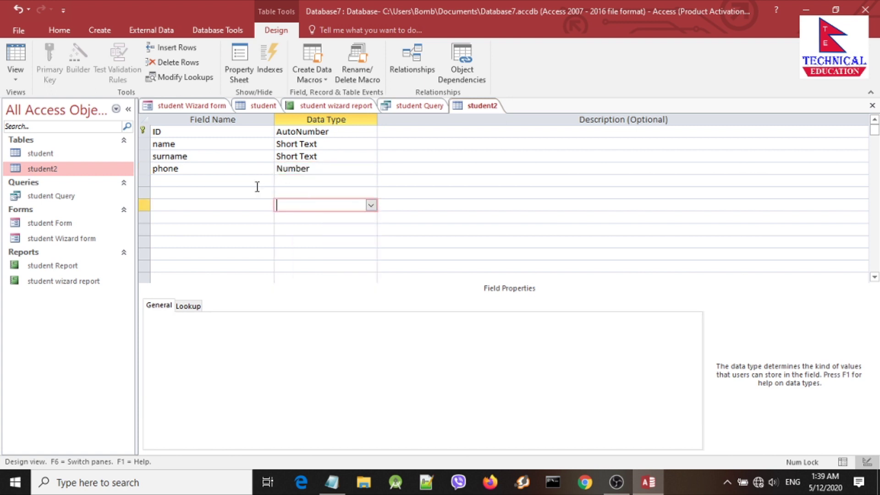
pyautogui.click(220, 177)
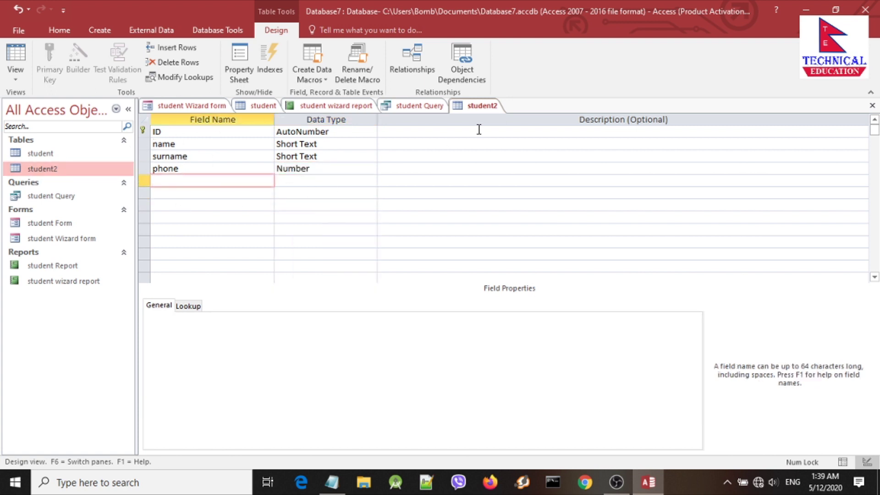
pyautogui.click(202, 143)
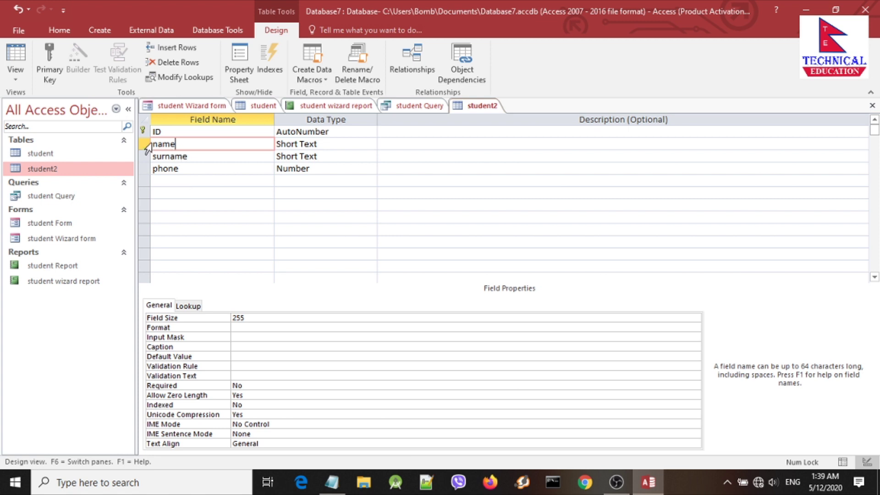
# Step: Remove the primary key from the ID field, then make ID the primary key again
pyautogui.click(175, 132)
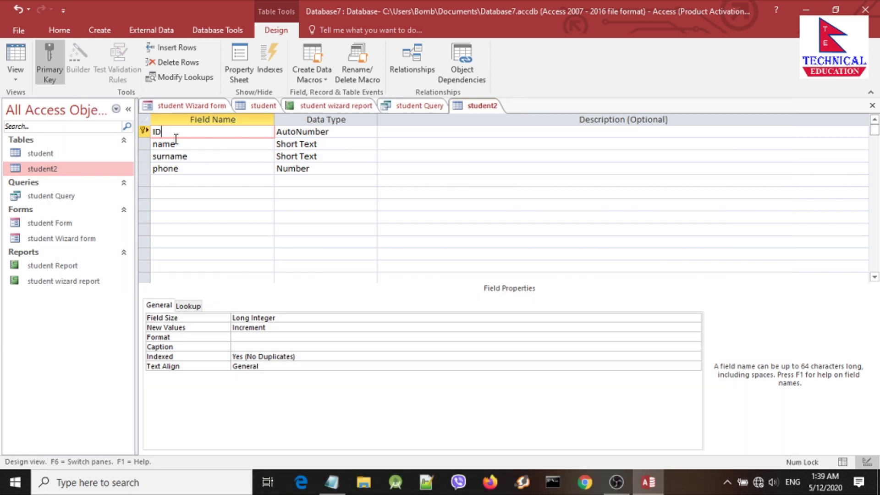
pyautogui.click(176, 140)
pyautogui.click(158, 133)
pyautogui.click(143, 131)
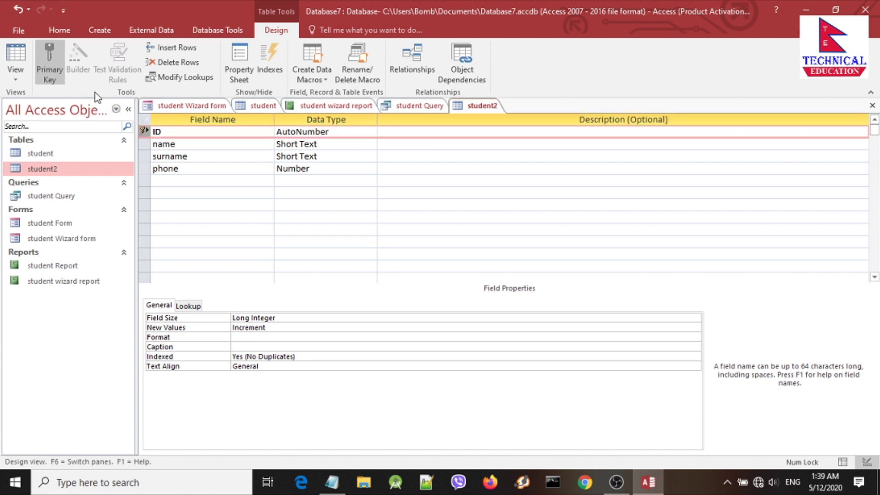
pyautogui.click(53, 69)
pyautogui.click(192, 134)
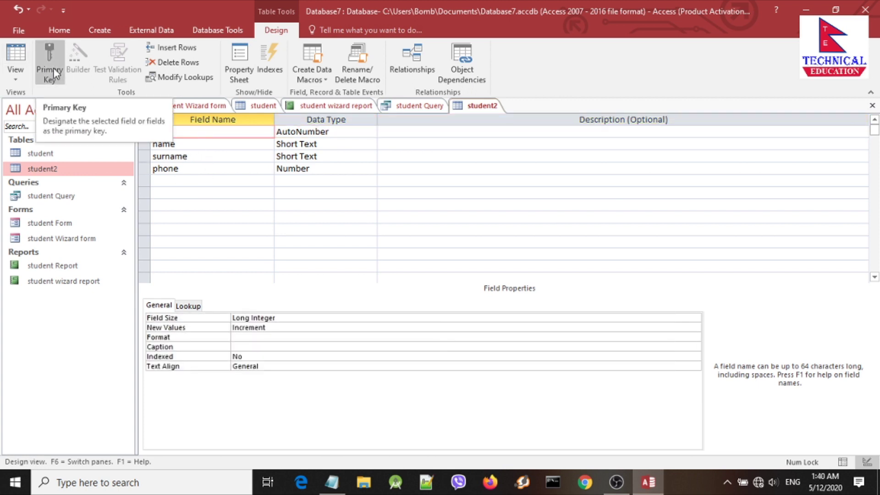
pyautogui.click(148, 130)
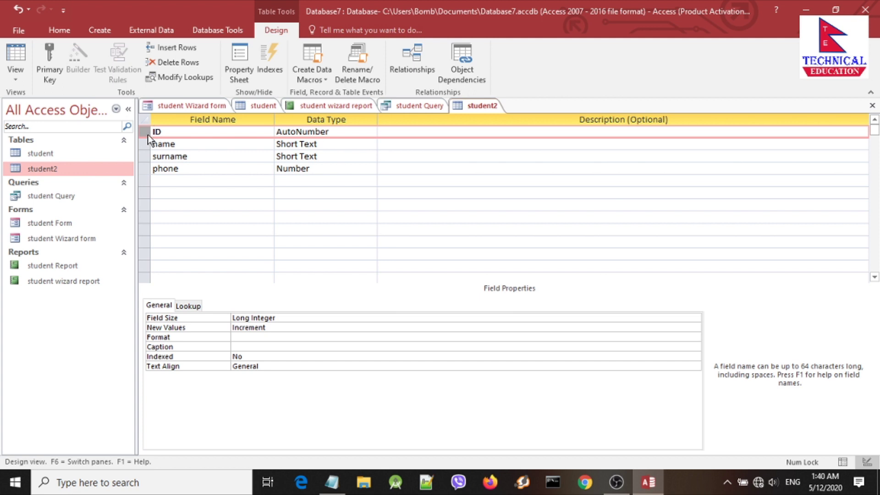
pyautogui.click(53, 62)
# Step: Remove the primary key from ID once more, leaving student2 without a key
pyautogui.click(174, 144)
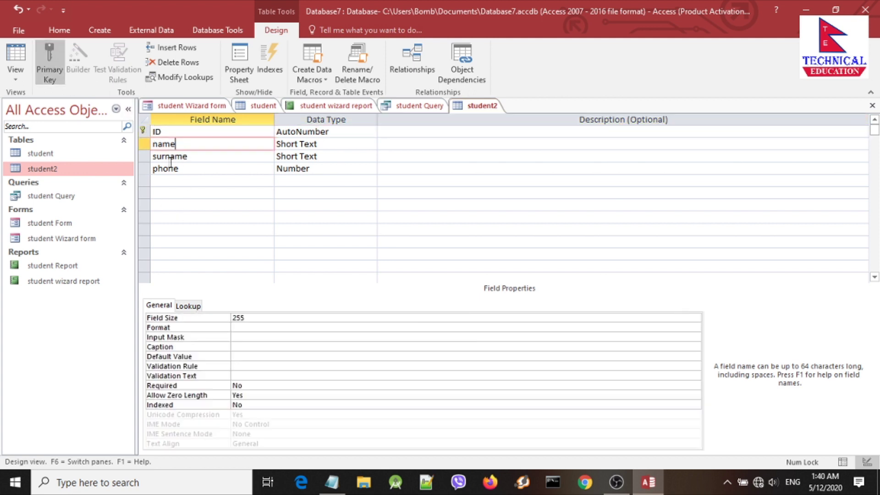
pyautogui.click(154, 131)
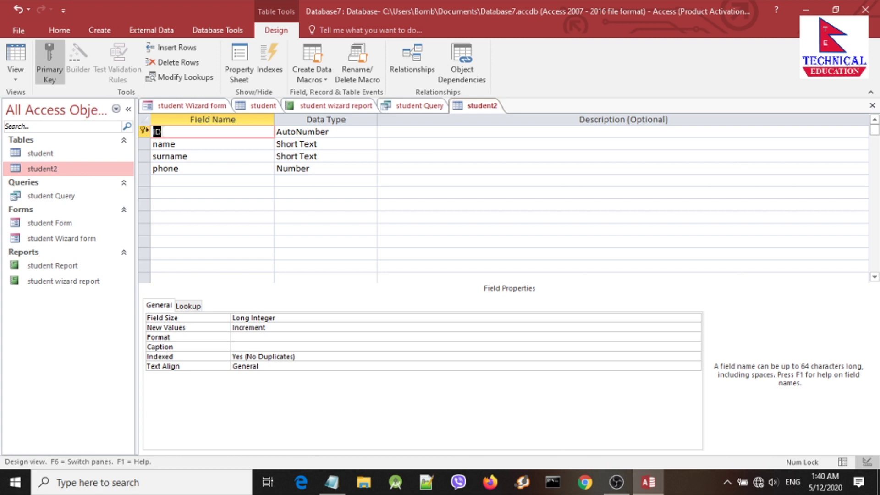
pyautogui.click(180, 144)
pyautogui.click(165, 132)
pyautogui.click(144, 131)
pyautogui.click(55, 70)
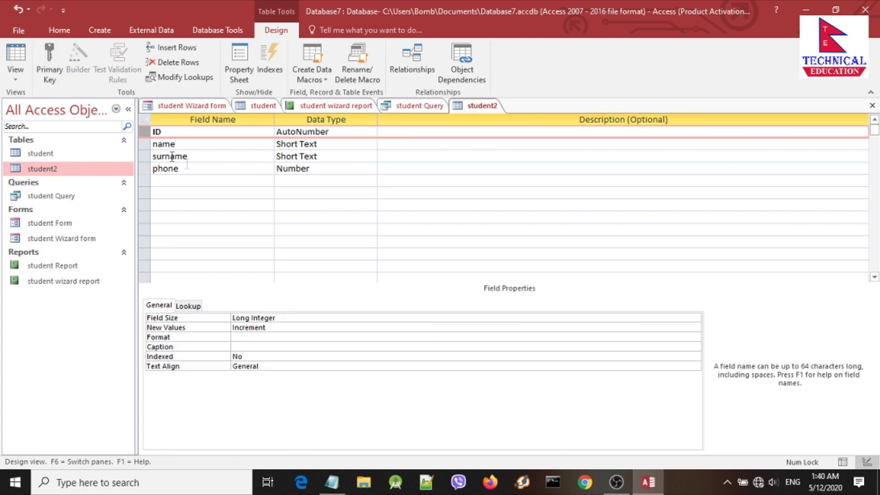
pyautogui.click(187, 146)
pyautogui.click(204, 157)
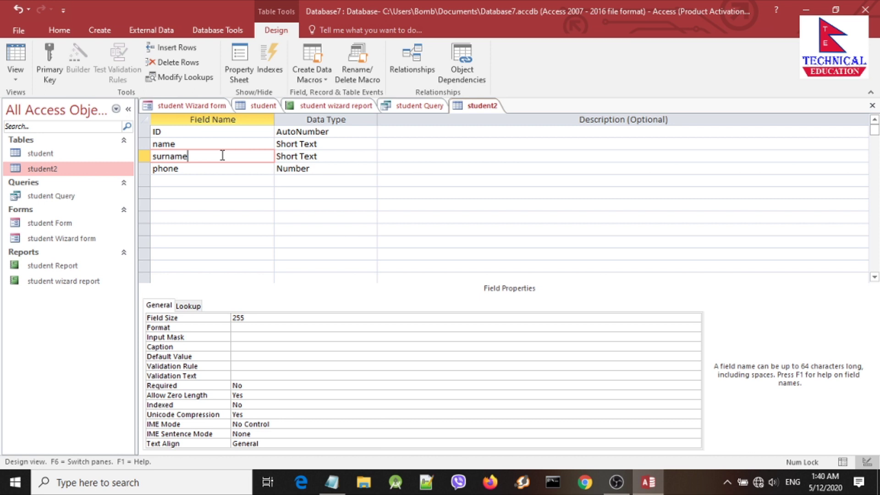
# Step: Select the name and surname rows and make them student2's composite primary key
pyautogui.click(189, 143)
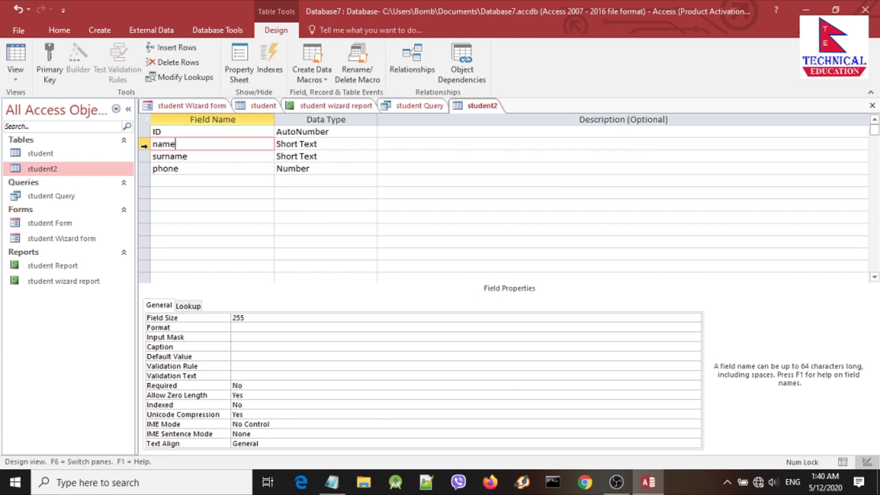
pyautogui.click(143, 145)
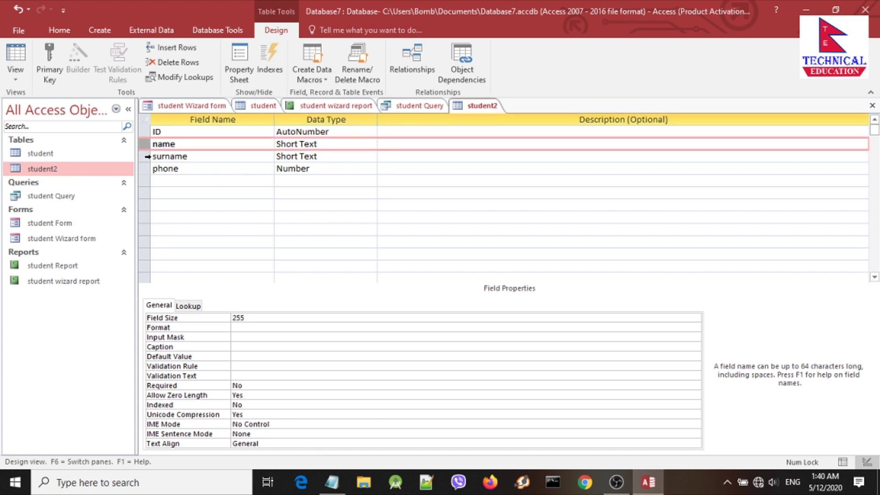
pyautogui.click(146, 156)
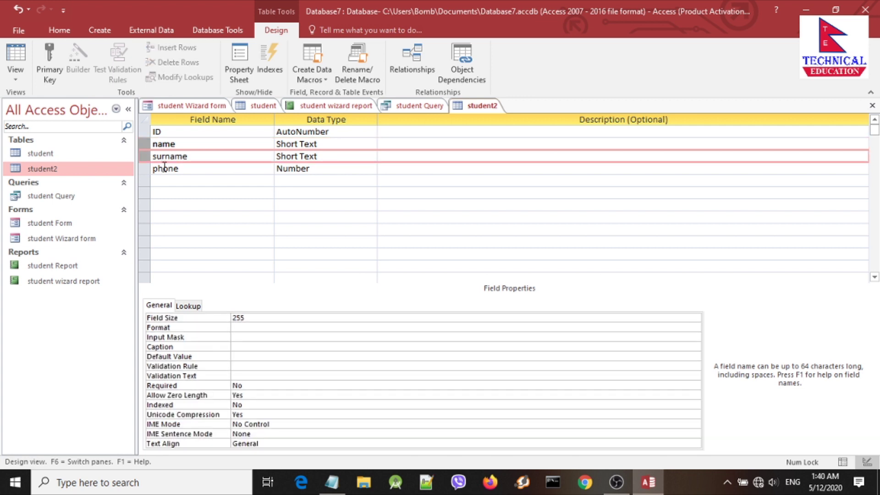
pyautogui.click(145, 156)
pyautogui.click(52, 65)
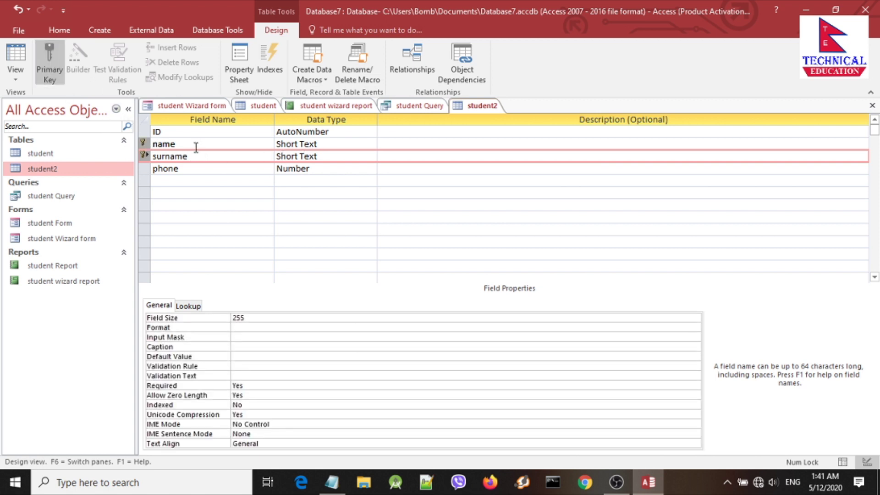
pyautogui.click(168, 168)
pyautogui.click(166, 156)
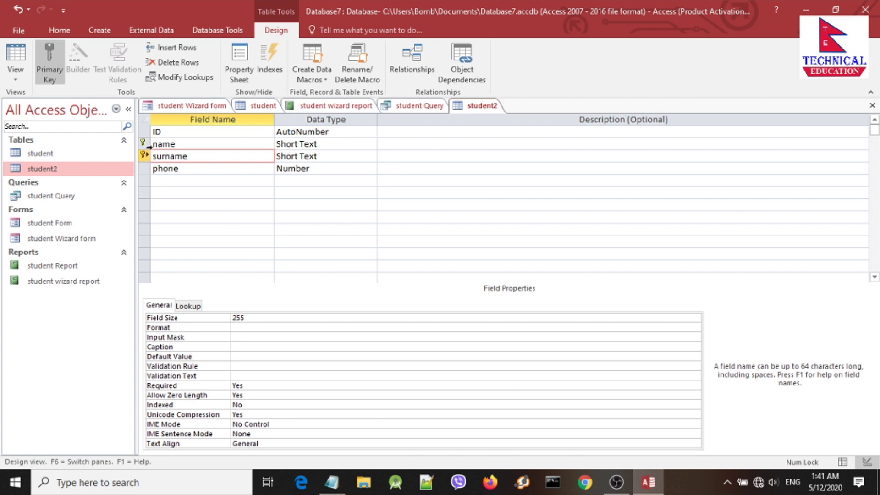
pyautogui.click(160, 144)
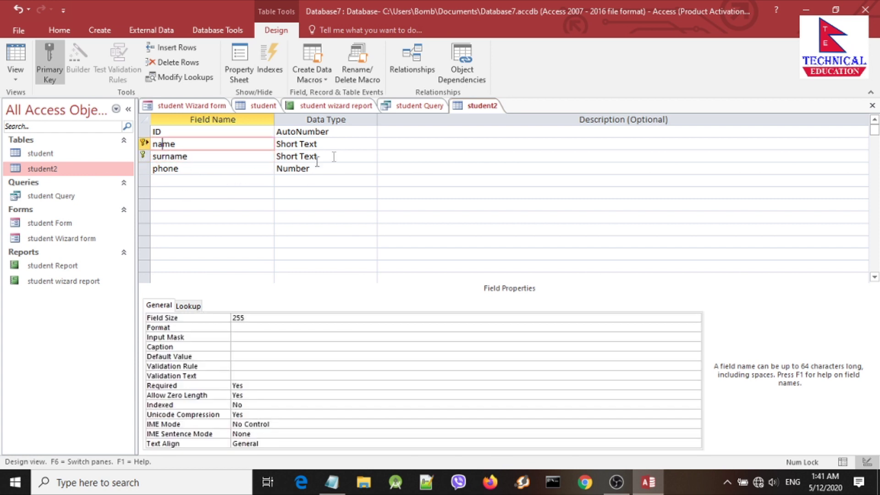
pyautogui.rightClick(470, 106)
# Step: Save the design, switch to Datasheet View, and enter name bom and surname bk
pyautogui.click(487, 118)
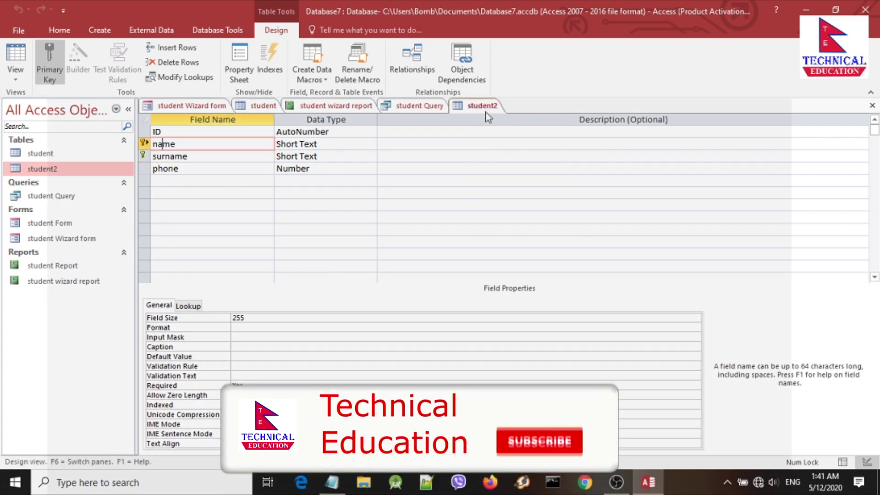
pyautogui.rightClick(485, 113)
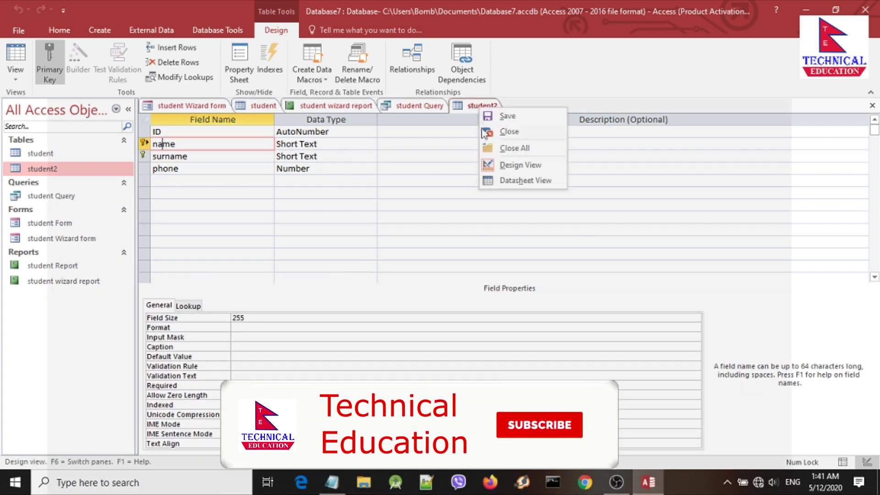
pyautogui.click(515, 181)
pyautogui.click(244, 132)
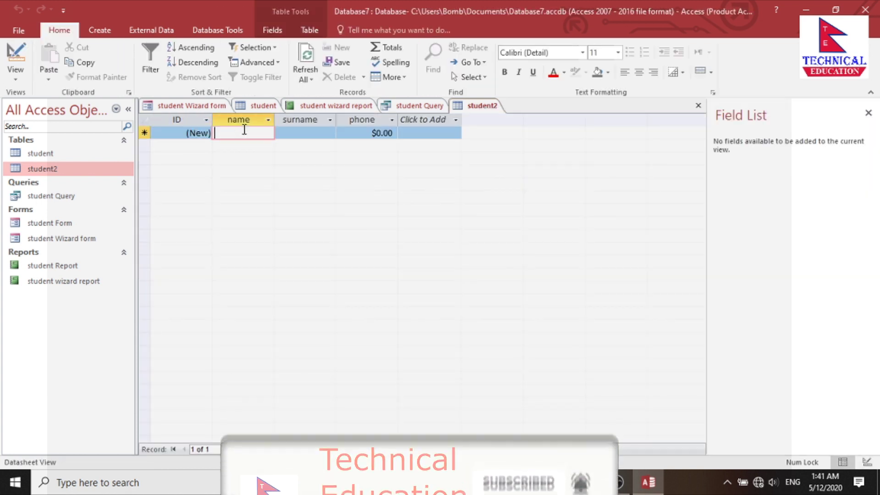
pyautogui.write('bom')
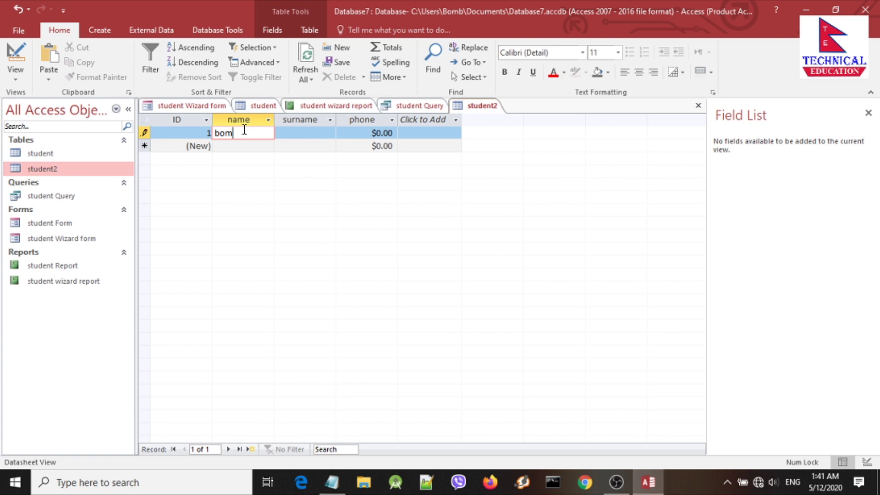
pyautogui.click(313, 132)
pyautogui.write('bo')
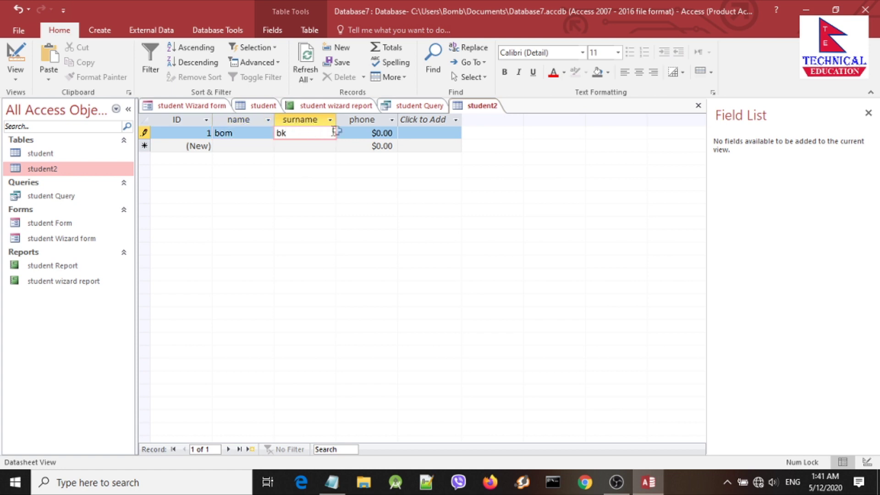
pyautogui.click(384, 132)
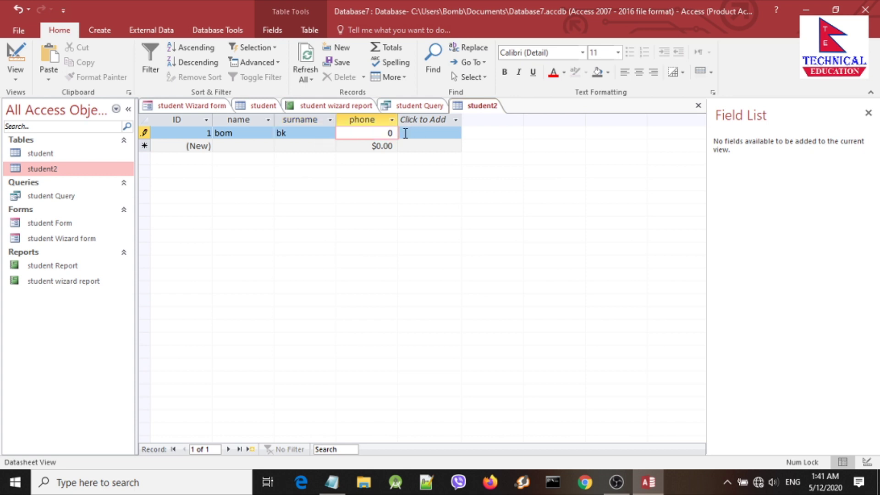
# Step: Switch student2 to Design View and back to Datasheet View
pyautogui.rightClick(475, 106)
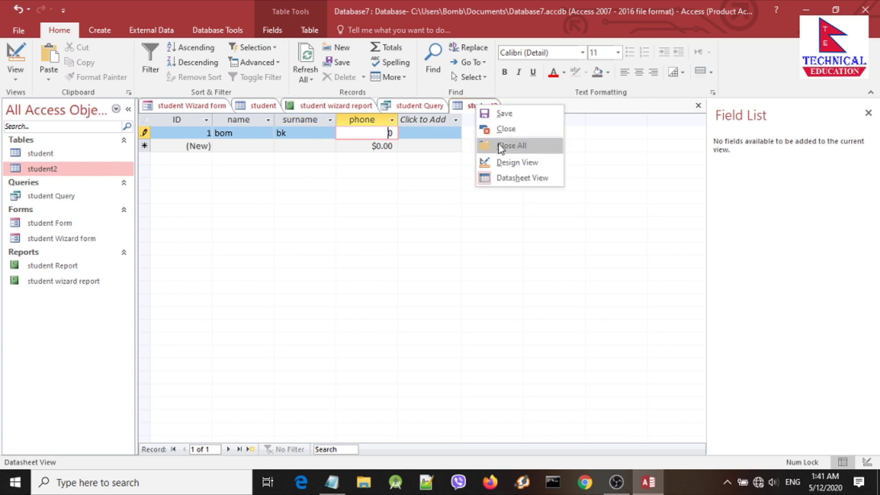
pyautogui.click(504, 162)
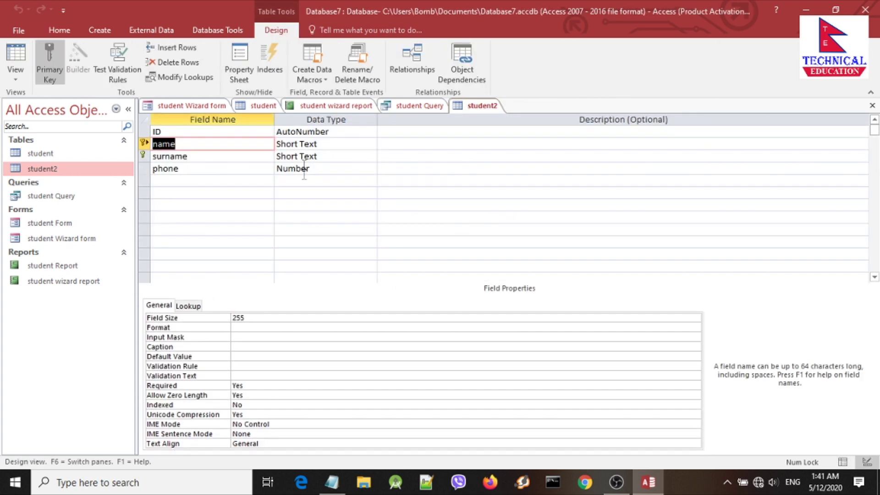
pyautogui.rightClick(480, 104)
pyautogui.click(497, 174)
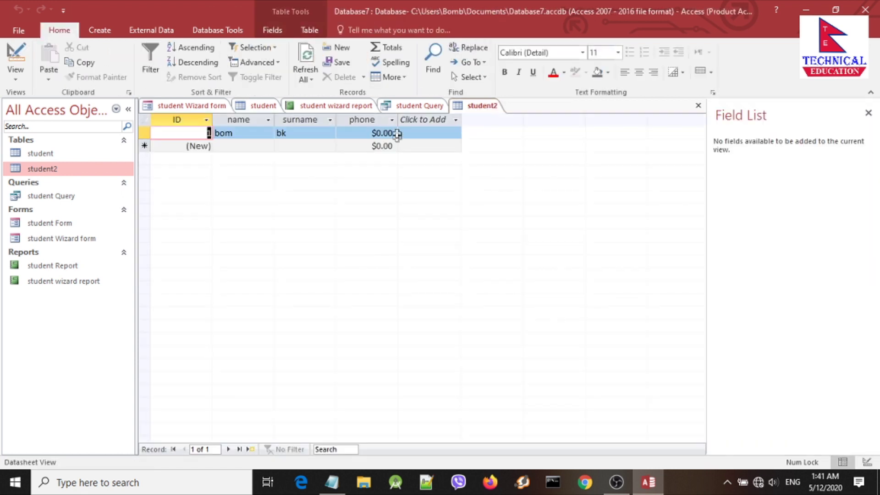
# Step: Enter 989830 as the first record's phone, shown as $989,830.00
pyautogui.click(382, 134)
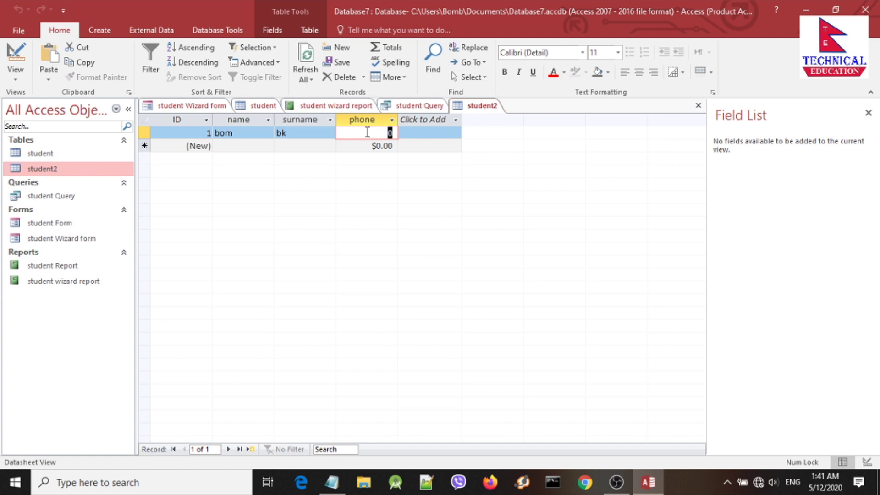
pyautogui.click(378, 144)
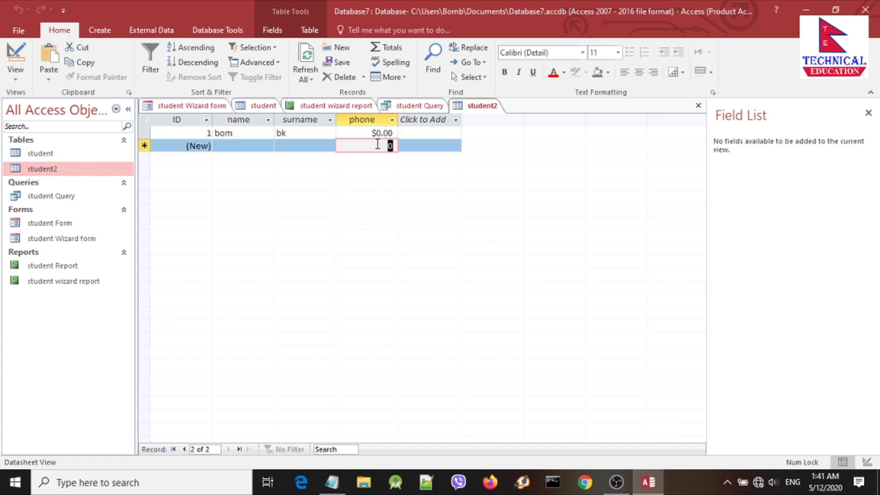
pyautogui.click(377, 134)
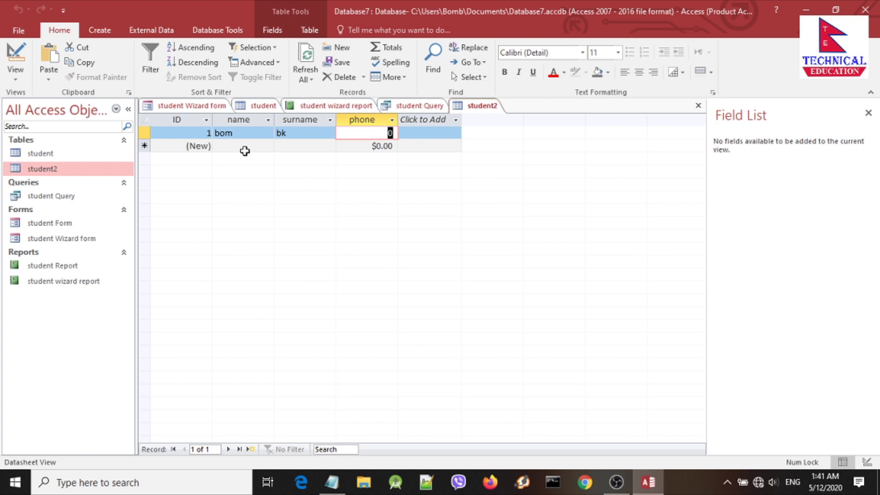
pyautogui.click(389, 134)
pyautogui.write('98983')
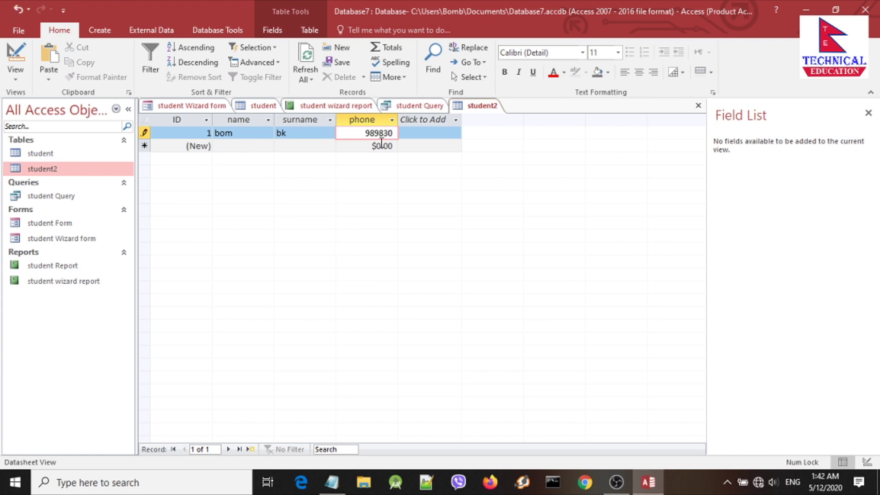
pyautogui.click(381, 145)
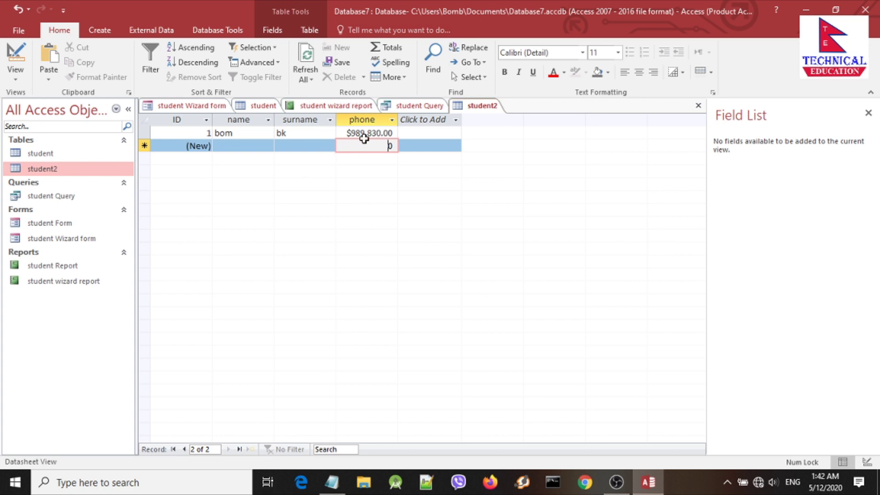
pyautogui.click(363, 133)
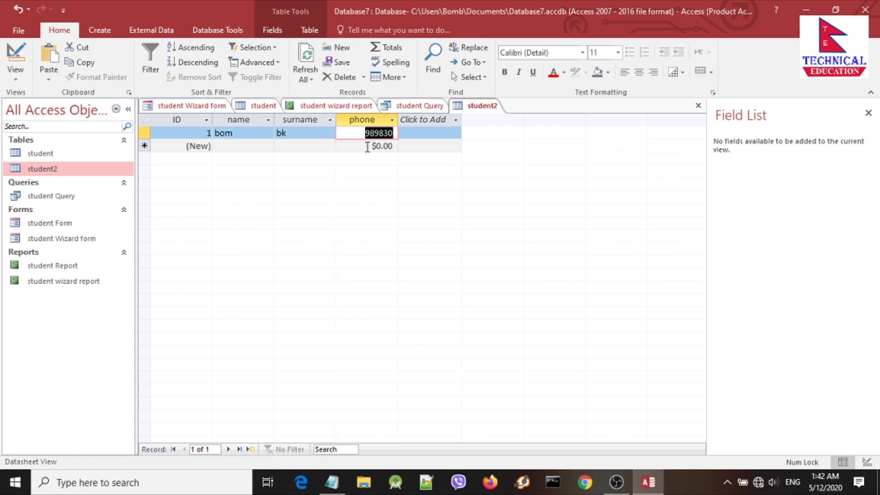
pyautogui.click(367, 146)
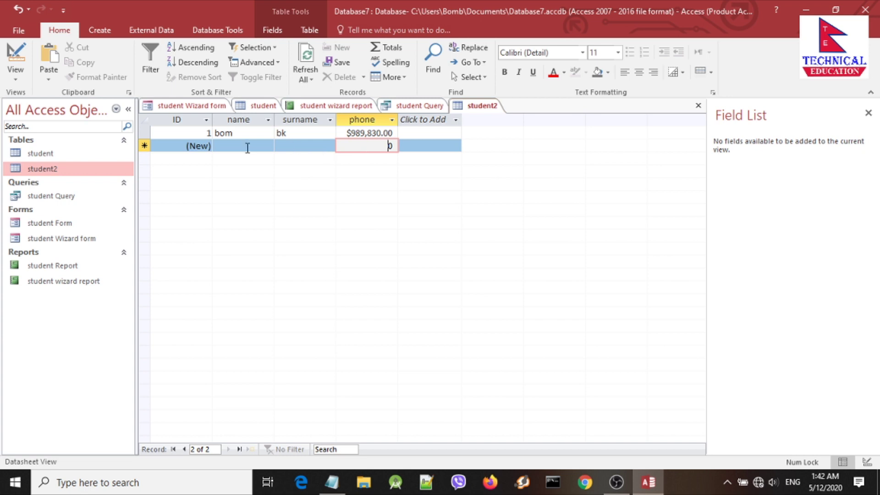
# Step: Add a second record with name bom, surname bk and a phone value, triggering the duplicate-key error
pyautogui.click(248, 148)
pyautogui.write('bom')
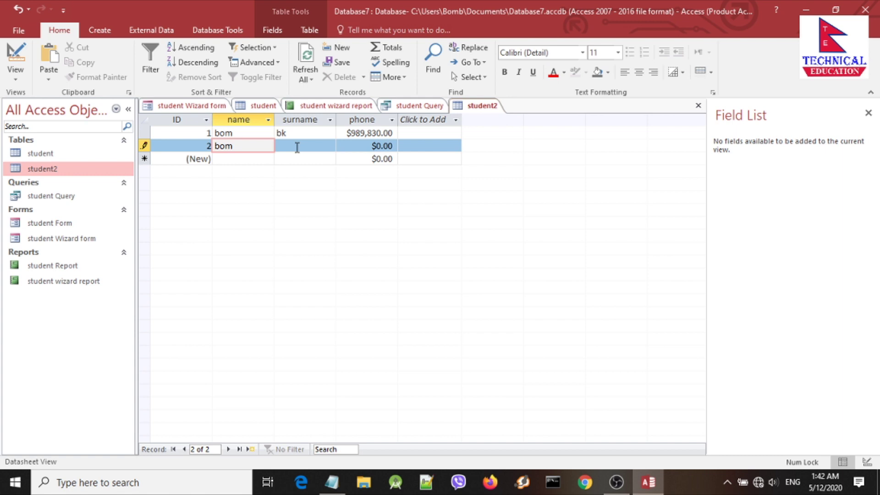
pyautogui.click(297, 147)
pyautogui.write('bk')
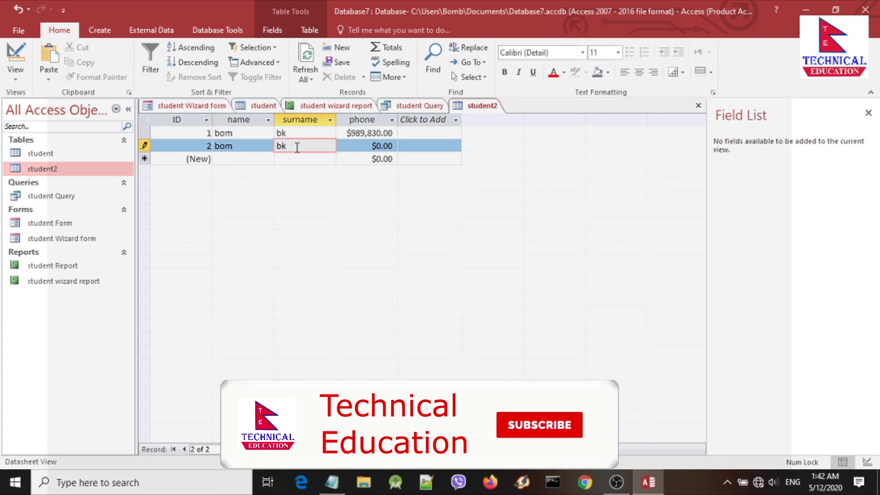
pyautogui.click(385, 146)
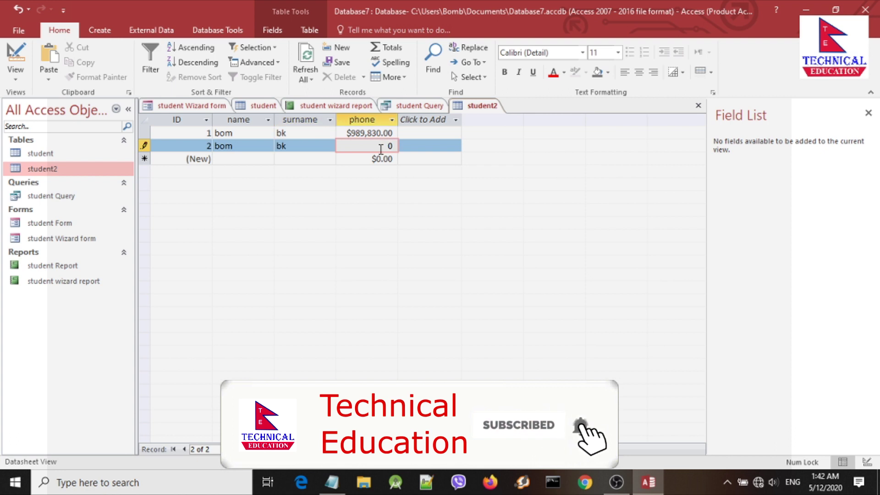
pyautogui.write('iuy')
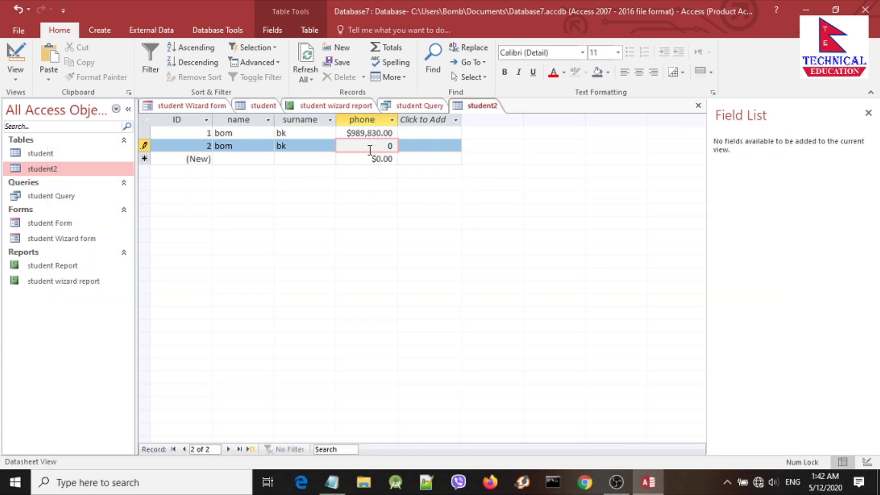
pyautogui.click(352, 160)
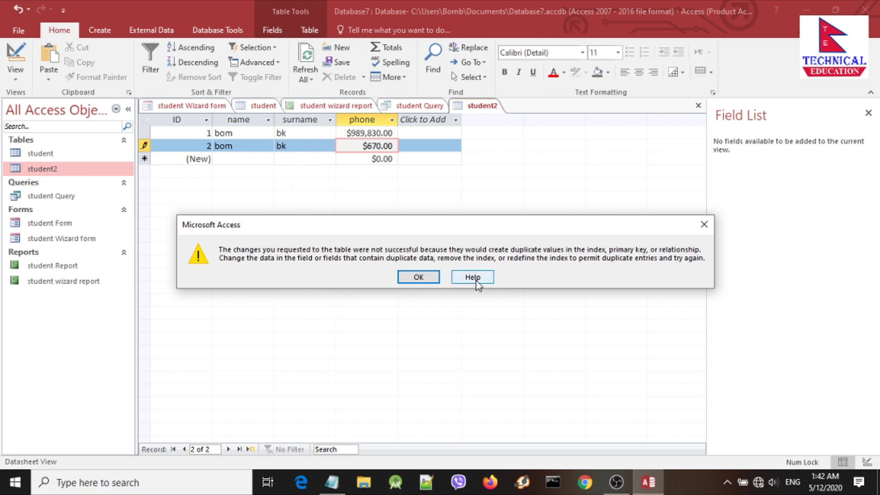
# Step: Dismiss the error and change the second record's name from bom to bomb so it saves
pyautogui.click(417, 276)
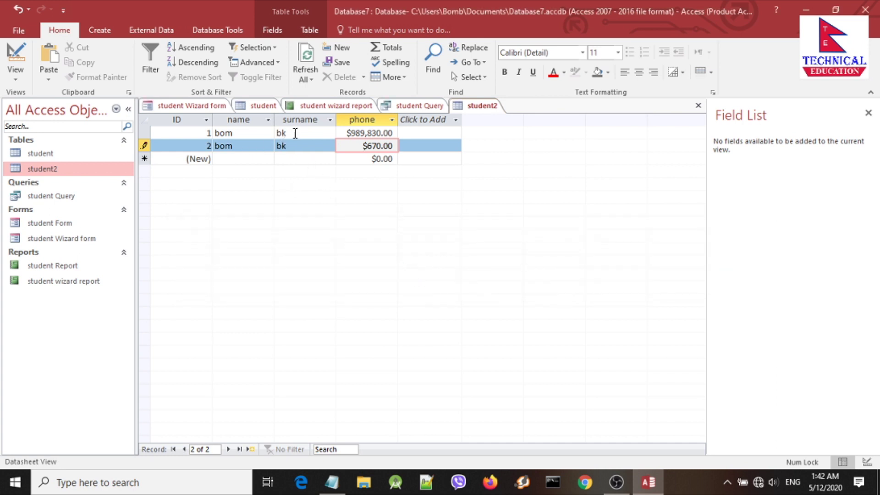
pyautogui.click(257, 145)
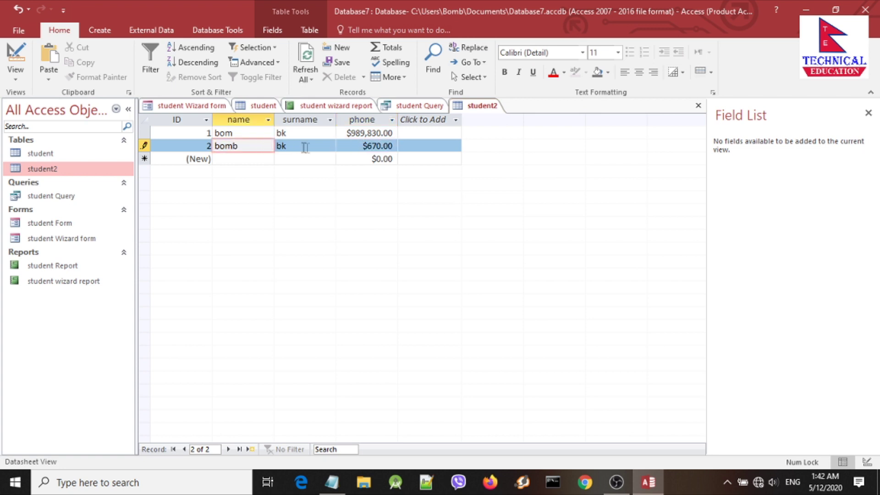
pyautogui.click(299, 157)
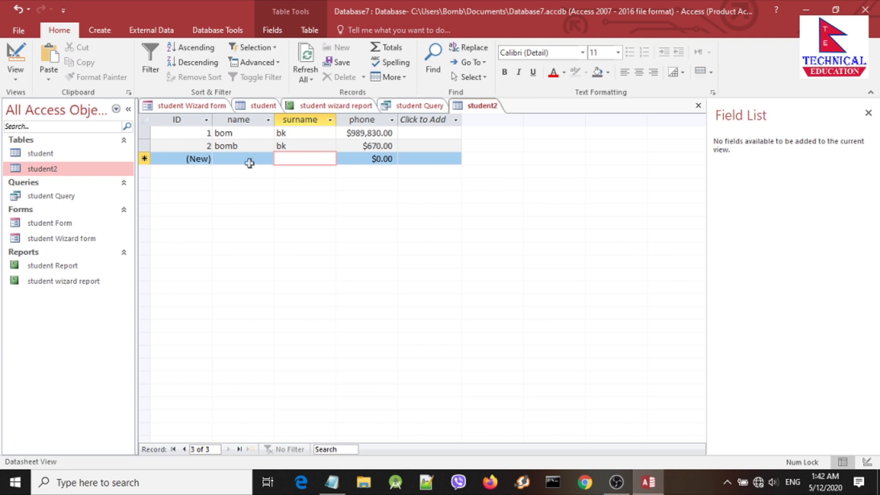
pyautogui.click(243, 159)
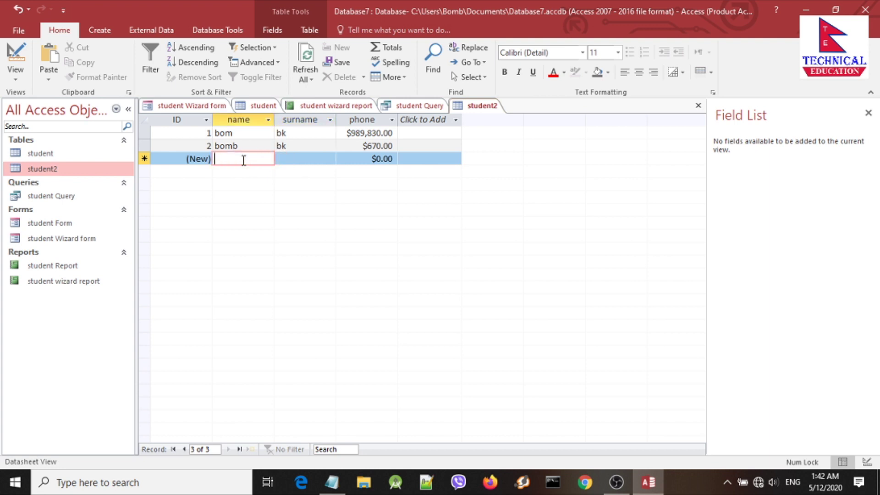
pyautogui.click(303, 146)
pyautogui.click(257, 143)
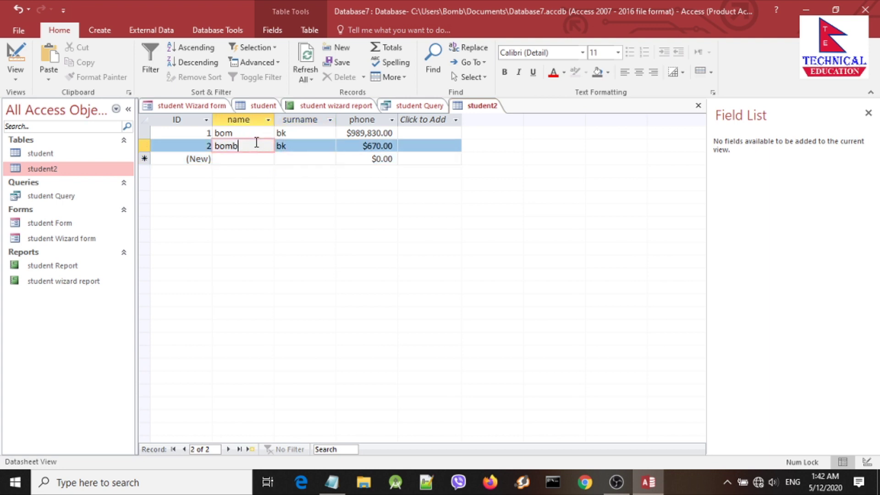
pyautogui.click(294, 145)
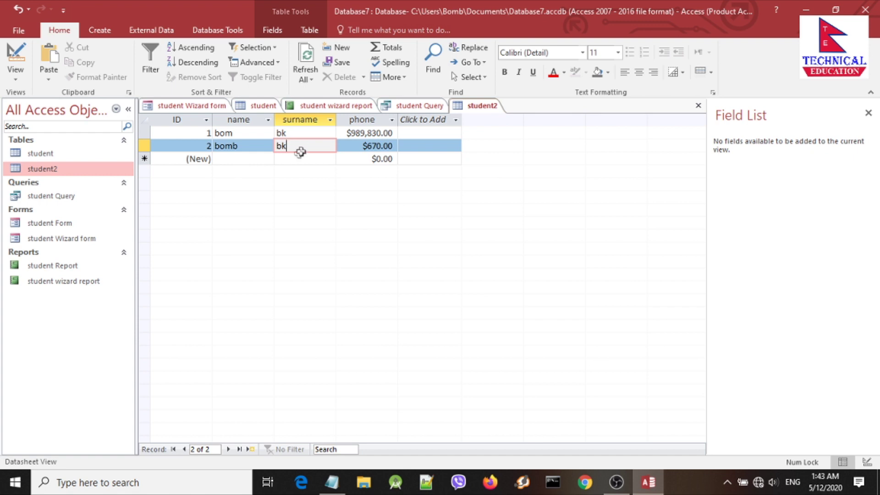
pyautogui.click(295, 157)
pyautogui.click(249, 160)
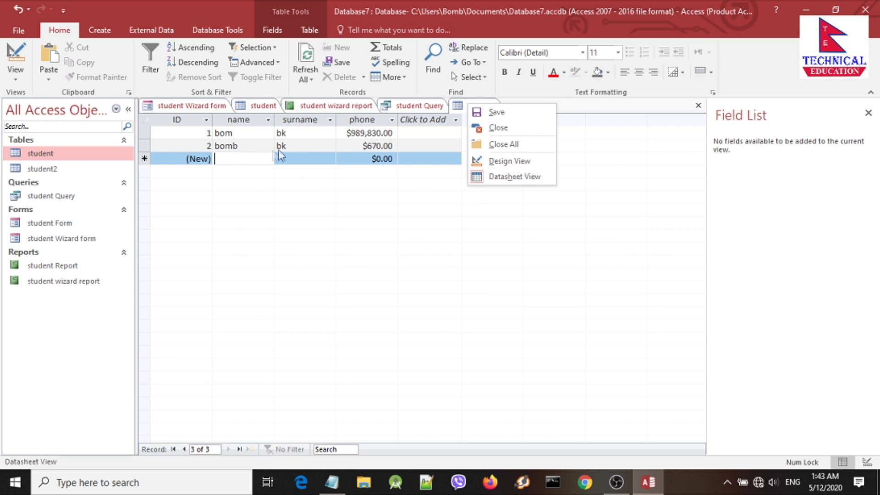
# Step: Open the Relationships window and add the student and student2 tables to it
pyautogui.press('Escape')
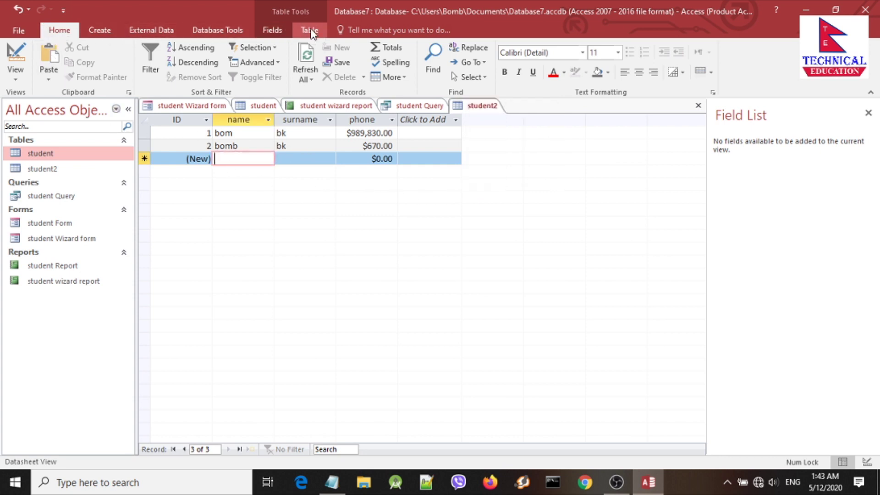
pyautogui.click(310, 31)
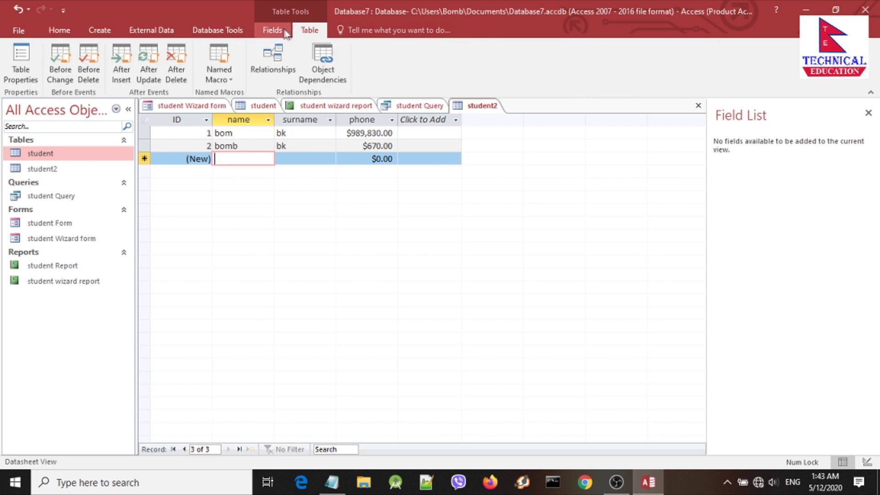
pyautogui.click(278, 66)
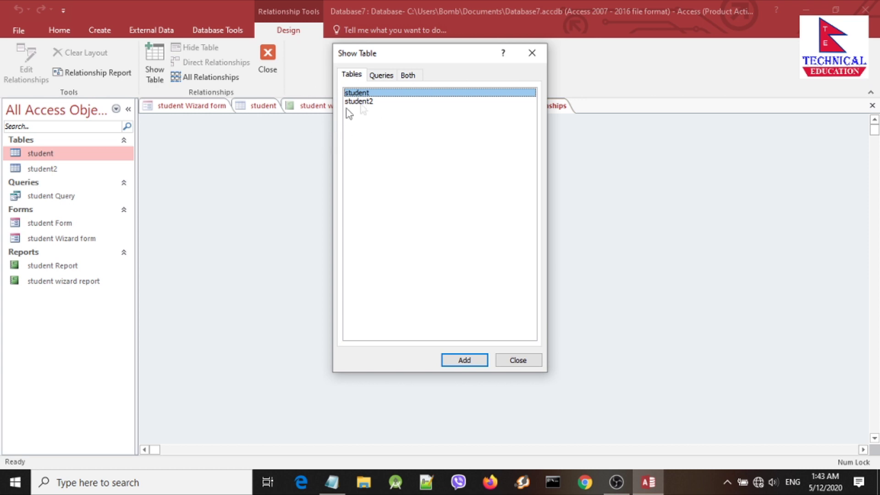
pyautogui.keyDown('shift'); pyautogui.click(375, 103); pyautogui.keyUp('shift')
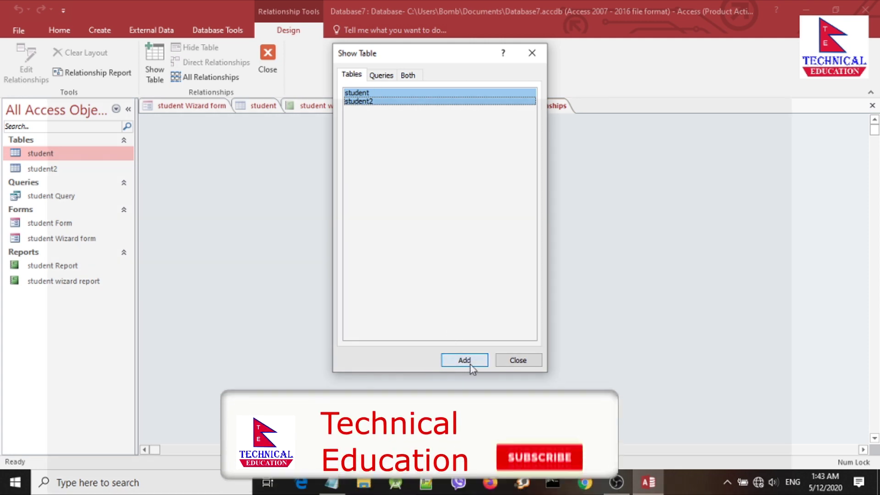
pyautogui.click(471, 365)
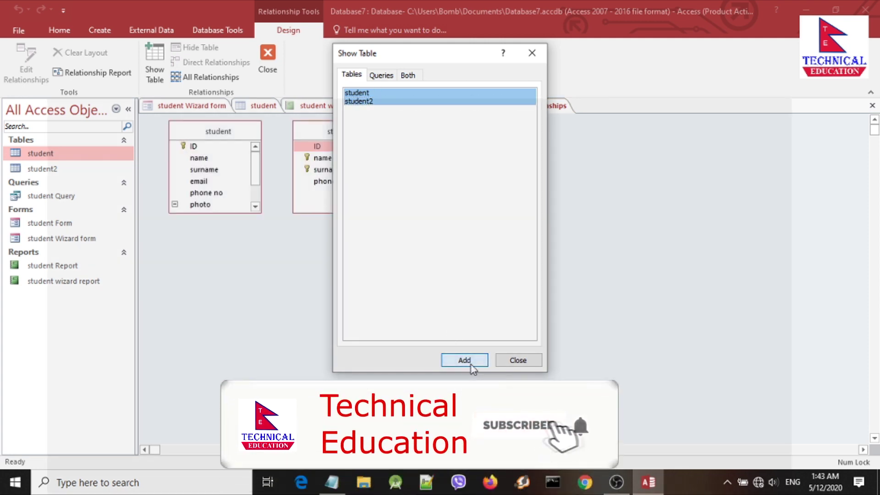
pyautogui.click(518, 361)
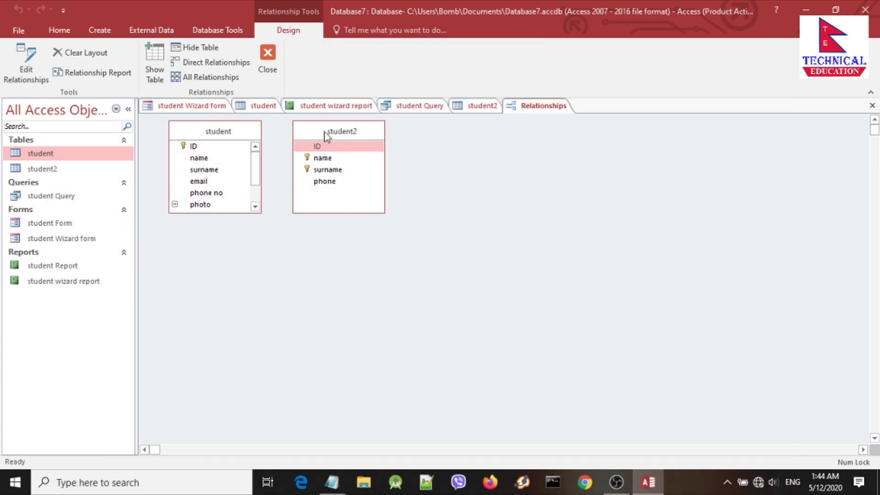
# Step: Drag the student and student2 table boxes apart in the Relationships window
pyautogui.moveTo(325, 133); pyautogui.dragTo(435, 172)
pyautogui.moveTo(212, 133); pyautogui.dragTo(228, 178)
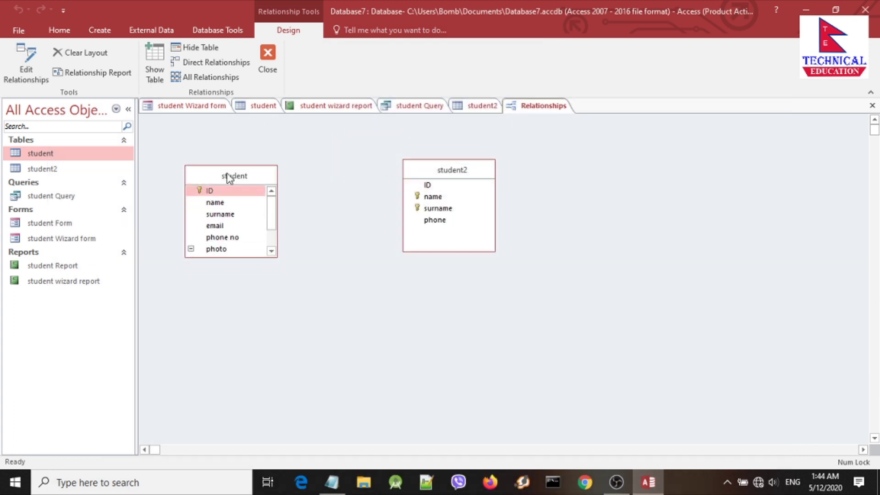
pyautogui.moveTo(441, 172); pyautogui.dragTo(456, 191)
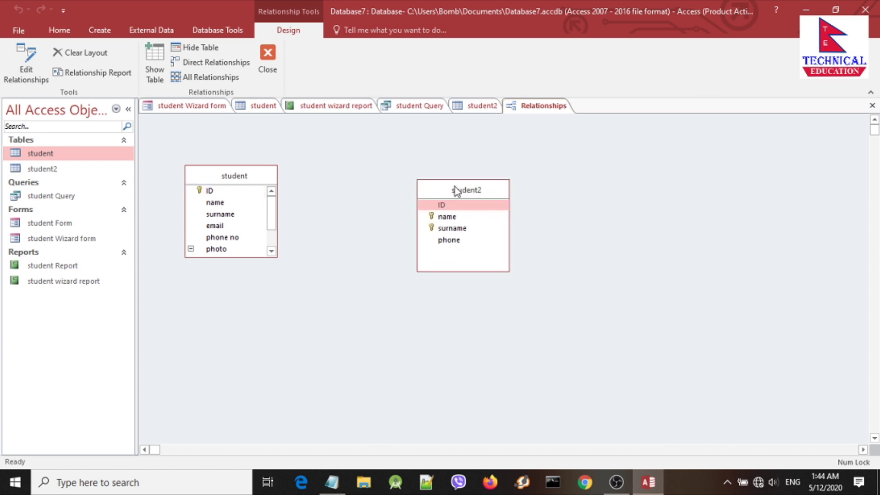
pyautogui.click(262, 176)
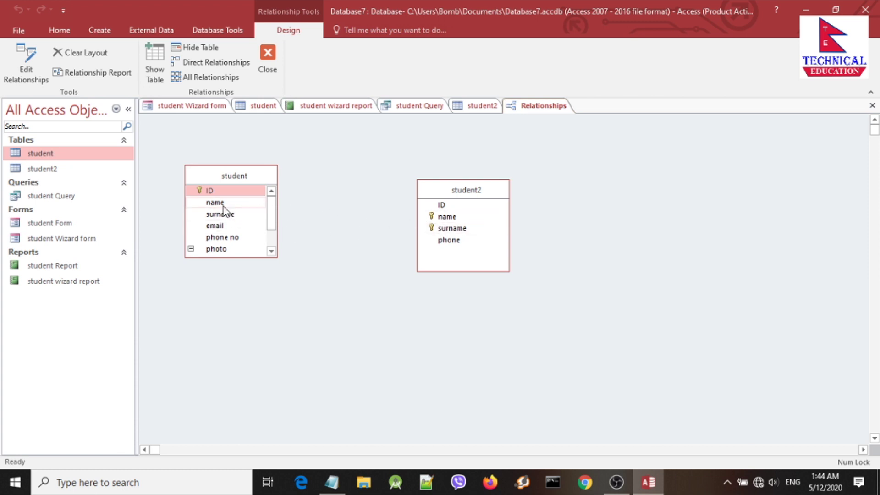
# Step: Drag student's name field onto student2's name field to start the link
pyautogui.moveTo(223, 206); pyautogui.dragTo(439, 221)
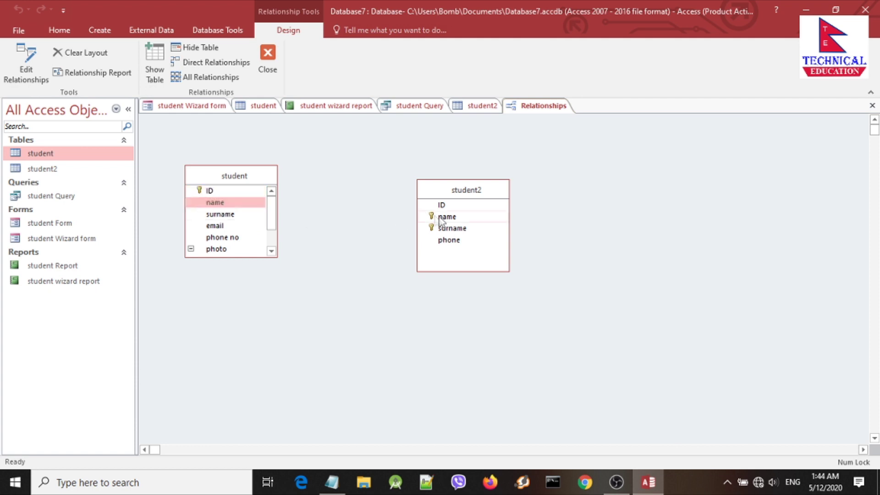
pyautogui.click(443, 218)
pyautogui.click(230, 203)
pyautogui.click(445, 217)
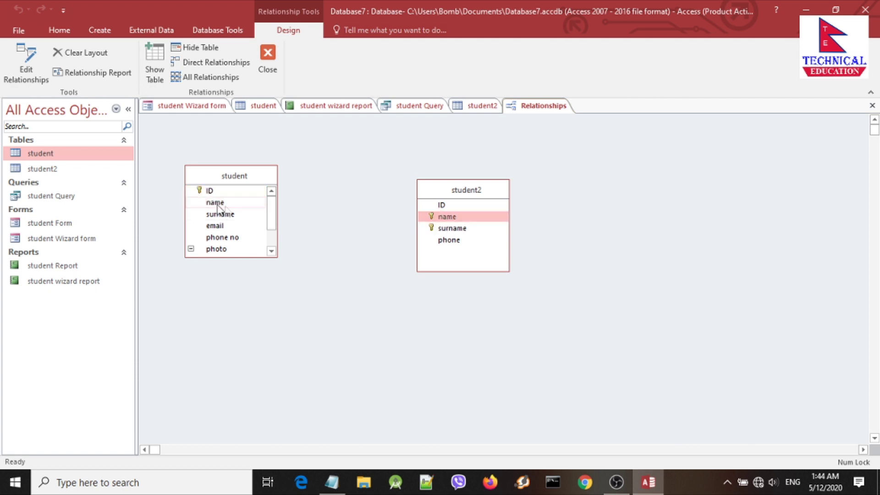
pyautogui.moveTo(227, 203); pyautogui.dragTo(442, 220)
pyautogui.click(442, 219)
pyautogui.click(240, 201)
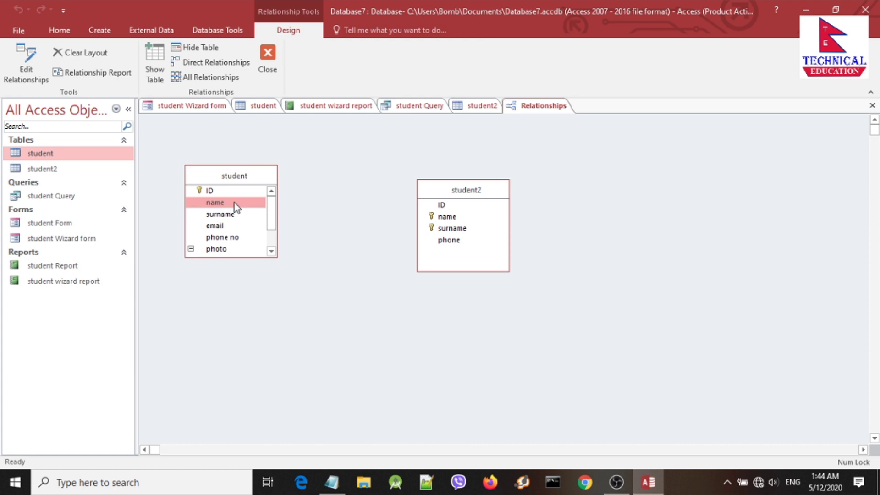
pyautogui.moveTo(234, 203); pyautogui.dragTo(443, 222)
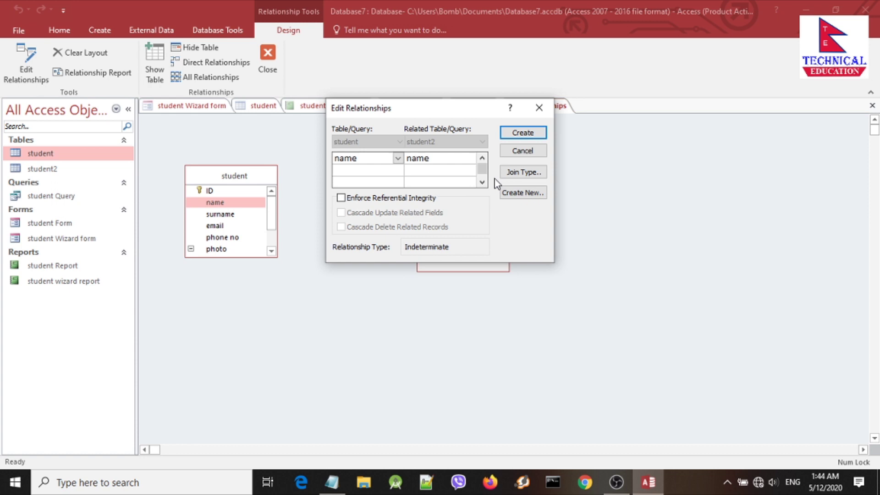
# Step: Create the name-to-name relationship and reposition the two table boxes neatly
pyautogui.click(522, 134)
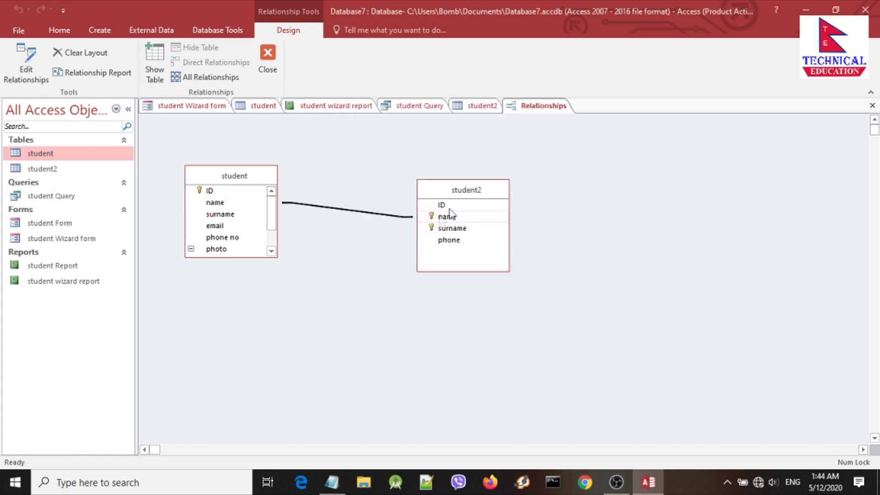
pyautogui.moveTo(470, 190); pyautogui.dragTo(512, 278)
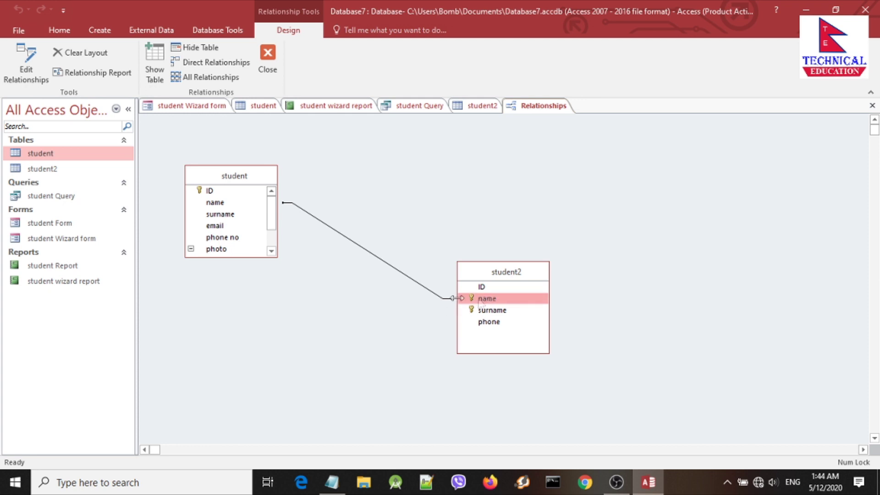
pyautogui.click(226, 193)
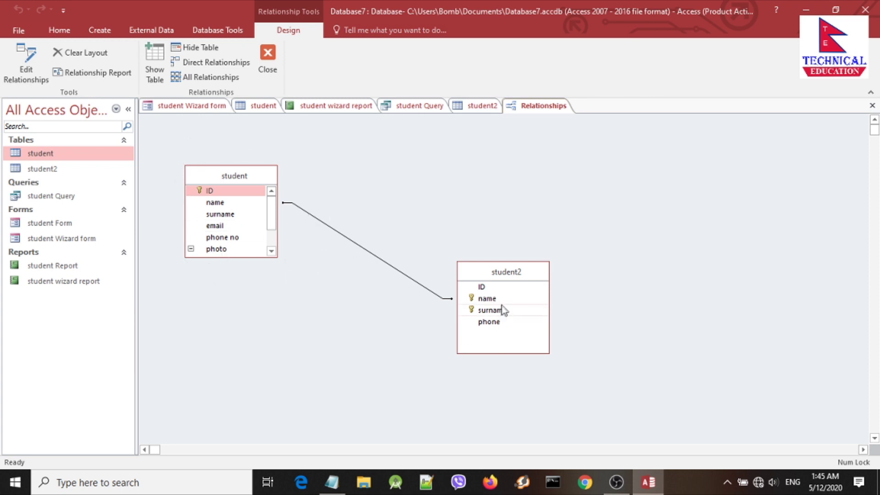
pyautogui.moveTo(518, 277); pyautogui.dragTo(522, 256)
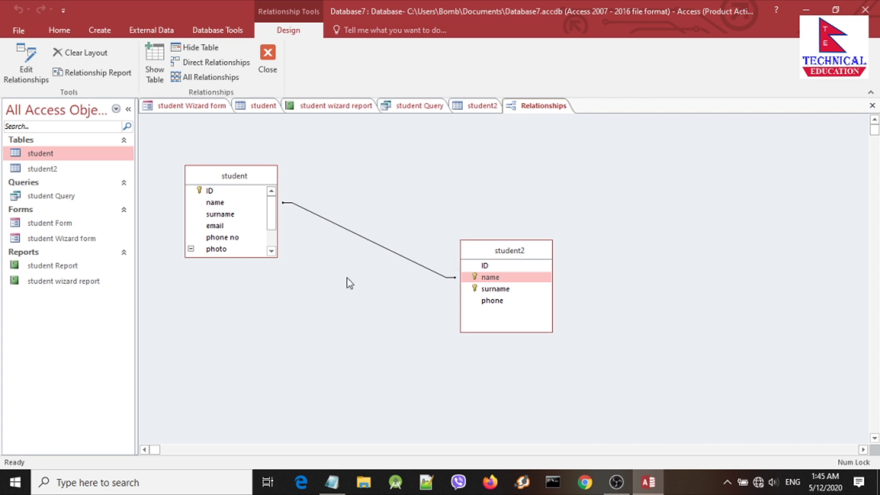
pyautogui.moveTo(203, 177); pyautogui.dragTo(227, 173)
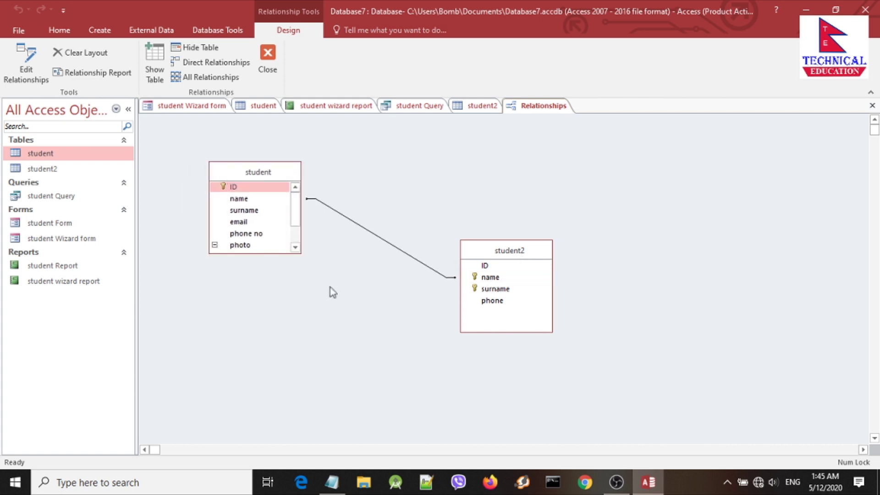